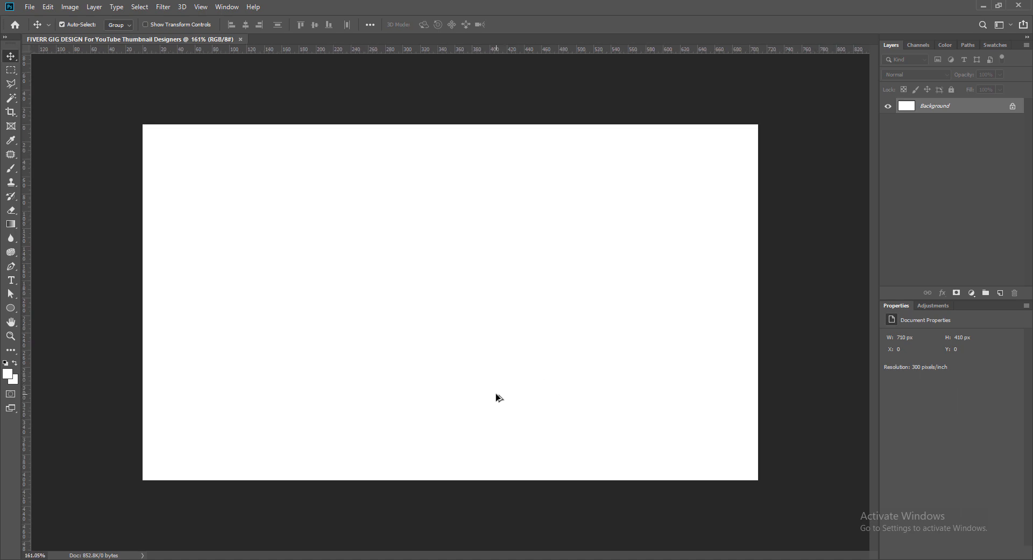
- Add a new layer and save the document as a layered PSD in the Photoshop Works folder, keeping its file name
{"action": "scroll", "coordinate": [496, 397], "scroll_direction": "down", "scroll_amount": 1}
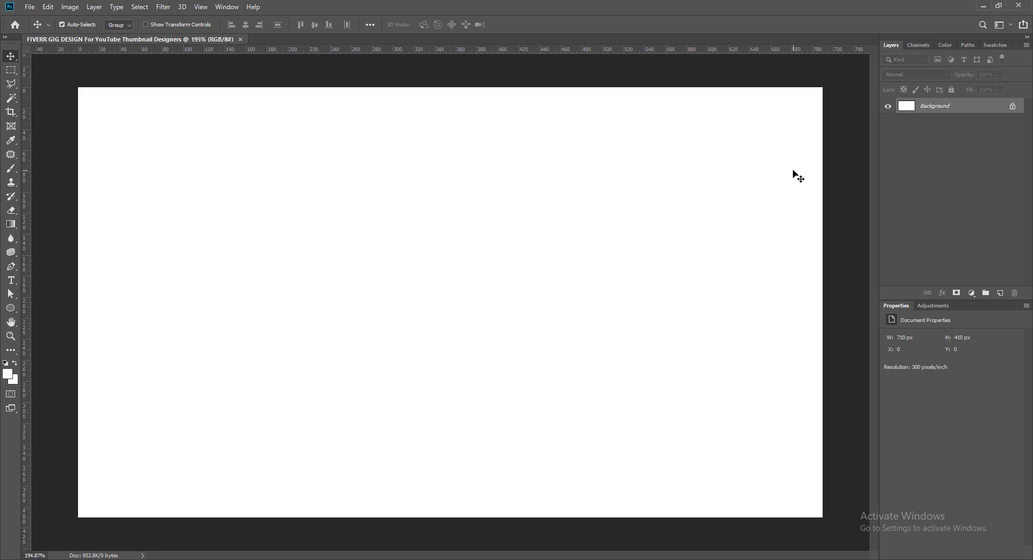
{"action": "left_click", "coordinate": [1000, 293]}
{"action": "left_click", "coordinate": [30, 7]}
{"action": "left_click", "coordinate": [43, 115]}
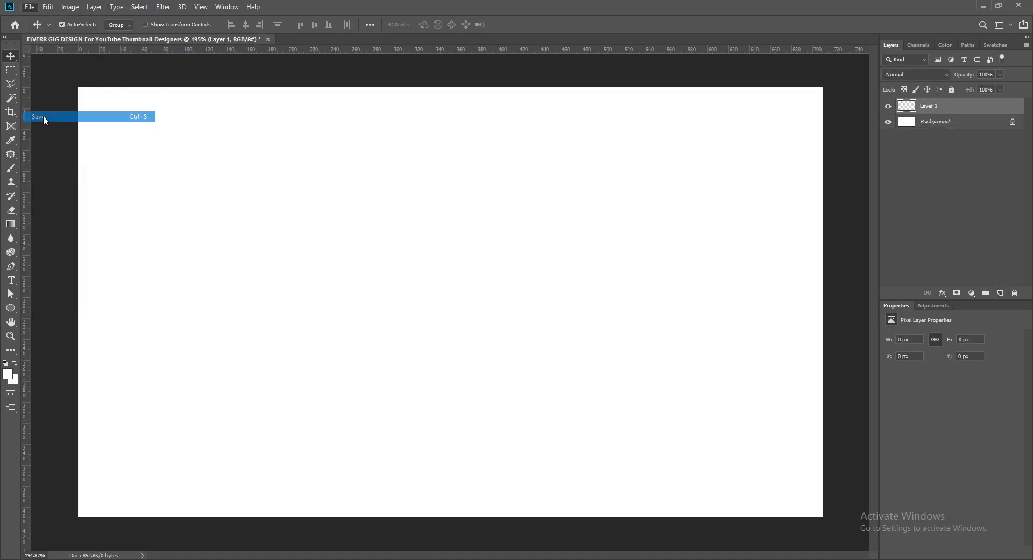
{"action": "left_click", "coordinate": [69, 338]}
{"action": "double_click", "coordinate": [530, 73]}
{"action": "double_click", "coordinate": [252, 73]}
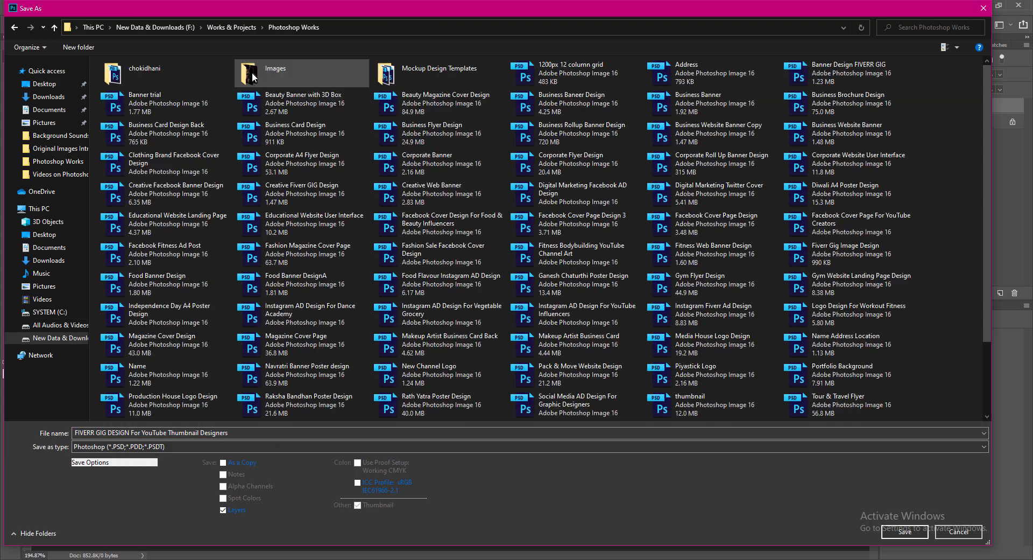
{"action": "left_click", "coordinate": [909, 536]}
{"action": "left_click", "coordinate": [636, 175]}
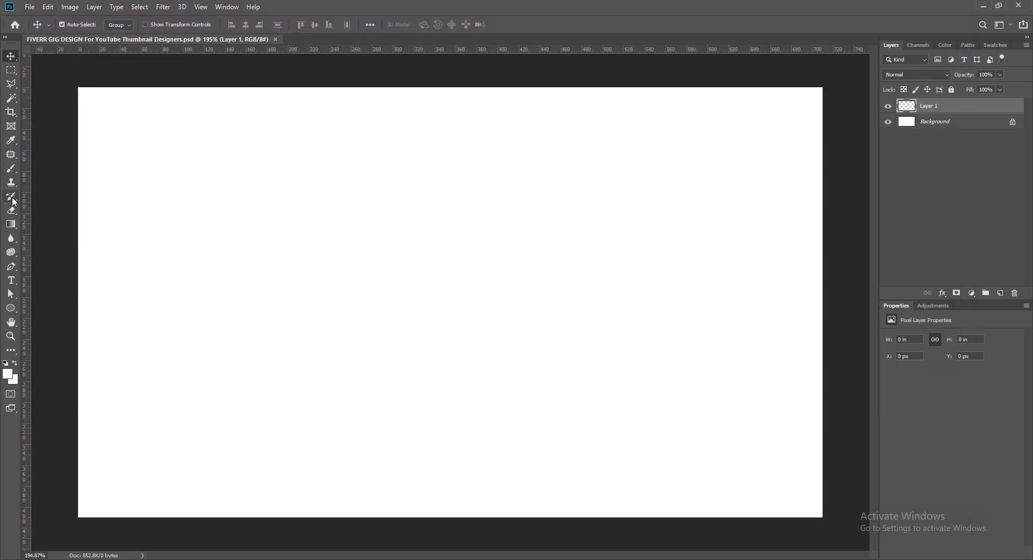
- Draw a rectangle shape about 391 by 253 px across the lower-left part of the canvas
{"action": "left_click", "coordinate": [12, 312]}
{"action": "left_click", "coordinate": [63, 309]}
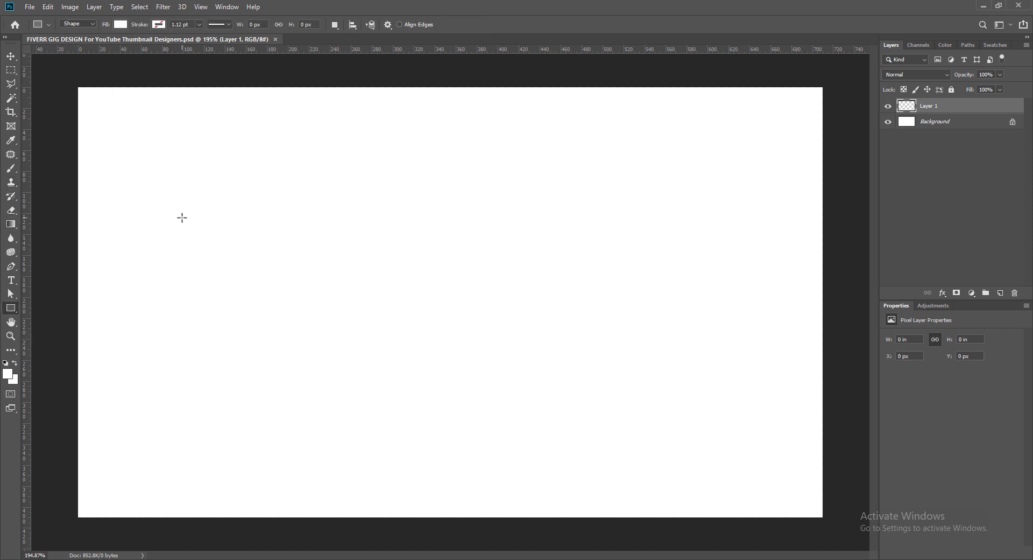
{"action": "left_click_drag", "start_coordinate": [185, 209], "coordinate": [595, 472]}
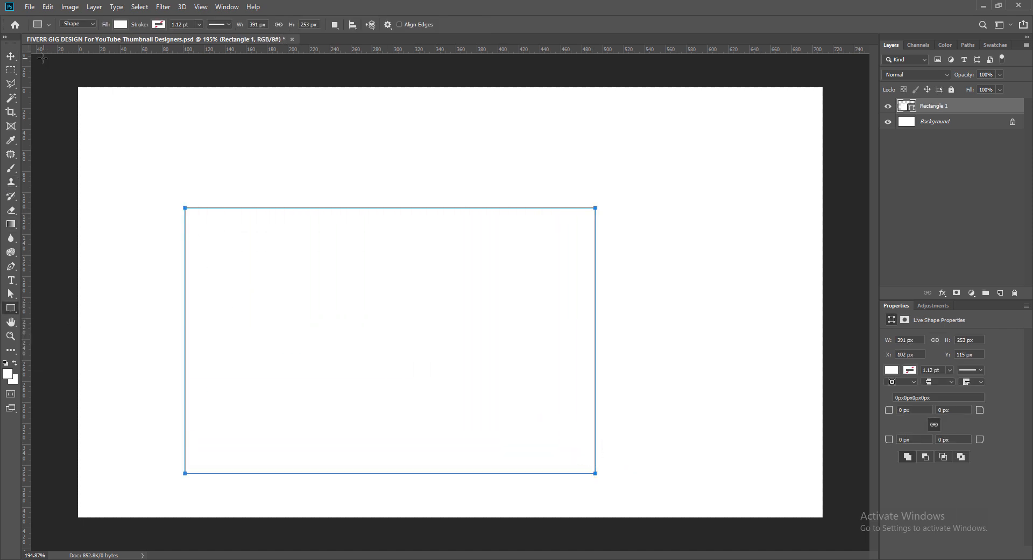
- Recolour the rectangle's fill to a dark magenta-purple with hue 315
{"action": "left_click", "coordinate": [11, 58]}
{"action": "double_click", "coordinate": [907, 107]}
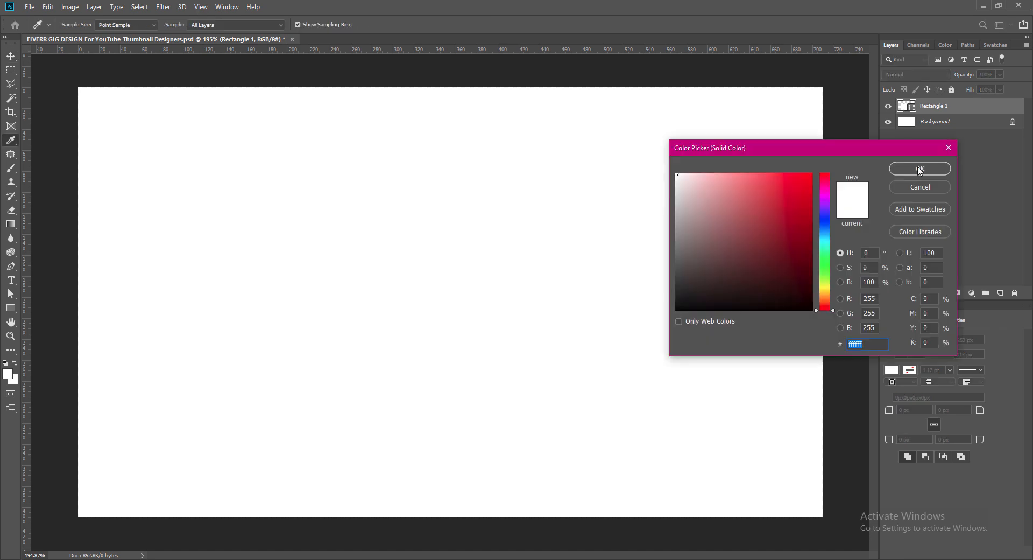
{"action": "left_click", "coordinate": [826, 191]}
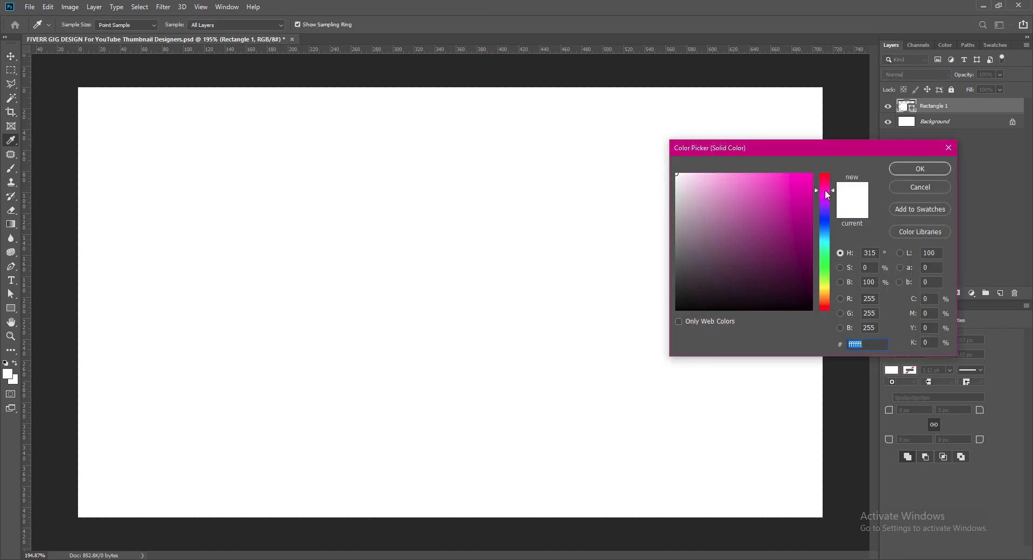
{"action": "left_click", "coordinate": [812, 236]}
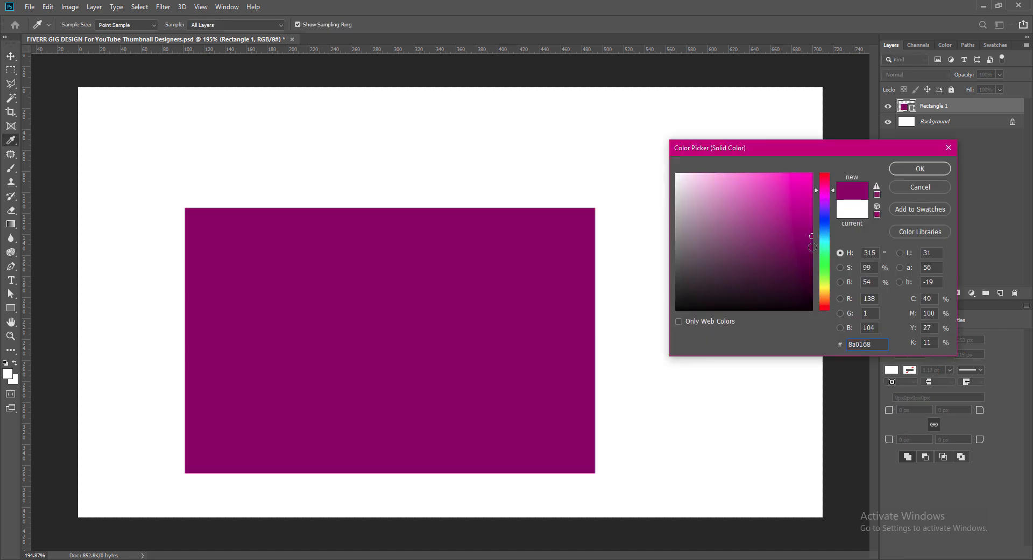
{"action": "left_click_drag", "start_coordinate": [813, 248], "coordinate": [815, 255]}
{"action": "left_click", "coordinate": [906, 169]}
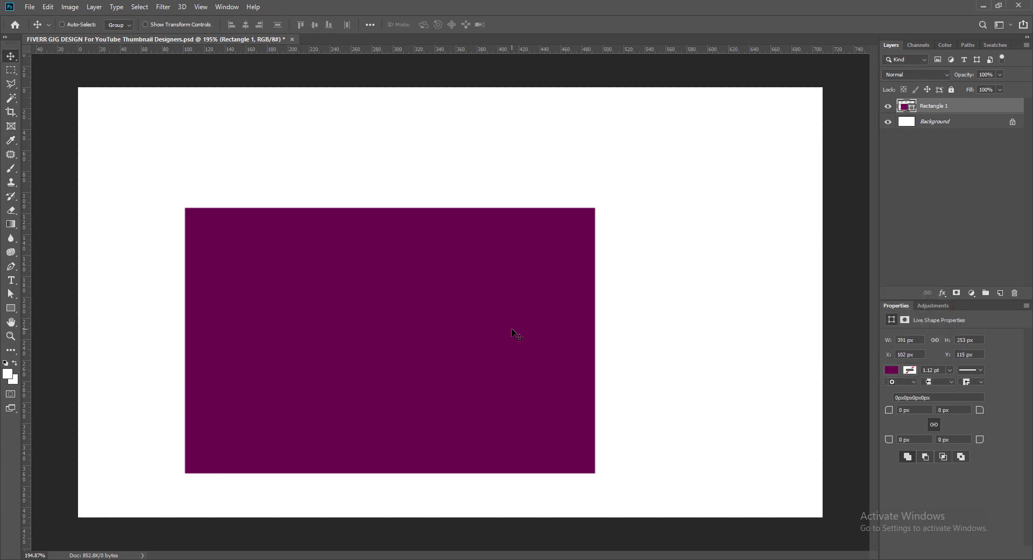
- Rotate the rectangle about 39.87 degrees and place it over the canvas's lower-left corner
{"action": "key", "text": "ctrl+t"}
{"action": "left_click_drag", "start_coordinate": [623, 215], "coordinate": [633, 323]}
{"action": "left_click_drag", "start_coordinate": [455, 310], "coordinate": [232, 460]}
{"action": "left_click_drag", "start_coordinate": [417, 493], "coordinate": [384, 483]}
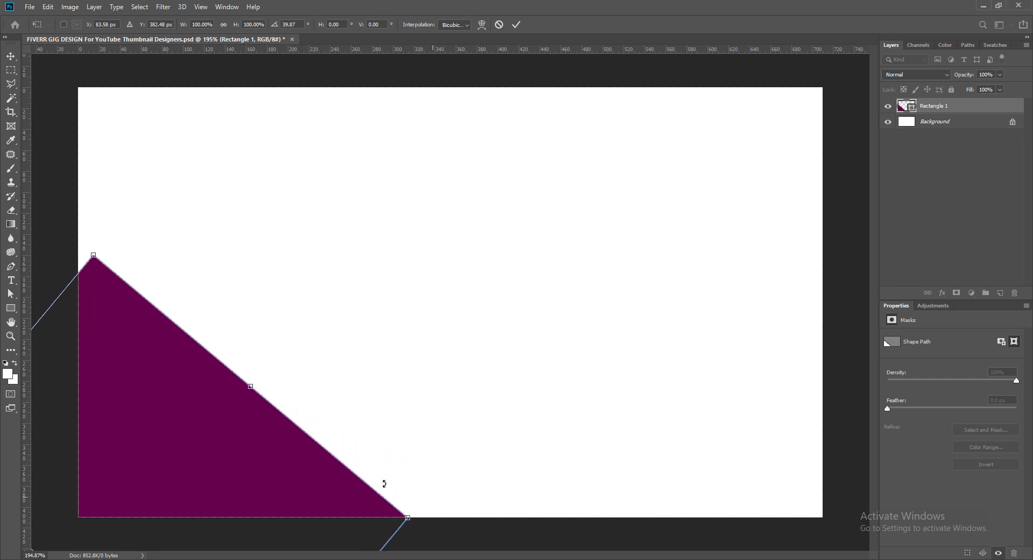
{"action": "scroll", "coordinate": [247, 439], "scroll_direction": "down", "scroll_amount": 2}
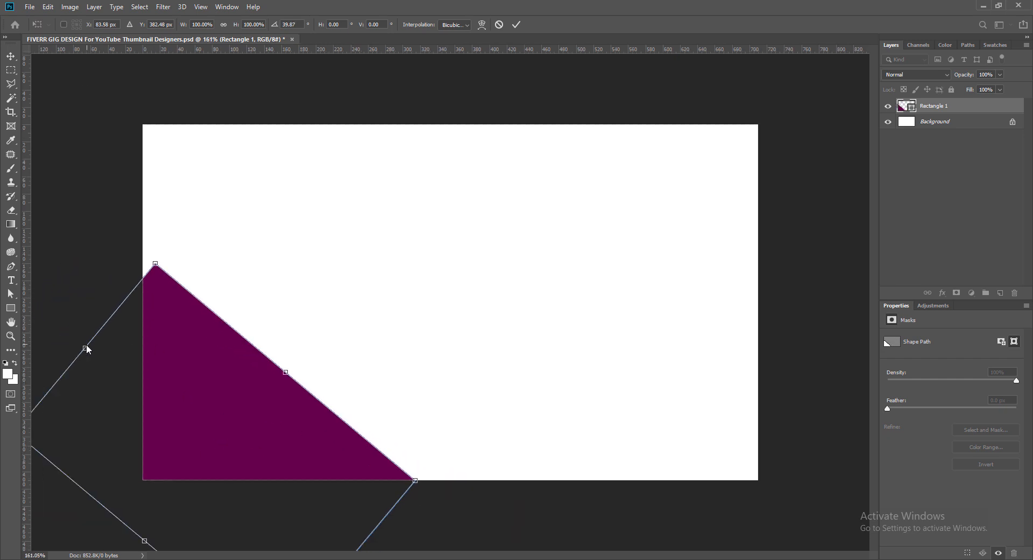
{"action": "key", "text": "Return"}
- Enlarge the rotated rectangle and shift it down-left so only a triangle fills the canvas's lower-left corner
{"action": "key", "text": "ctrl+t"}
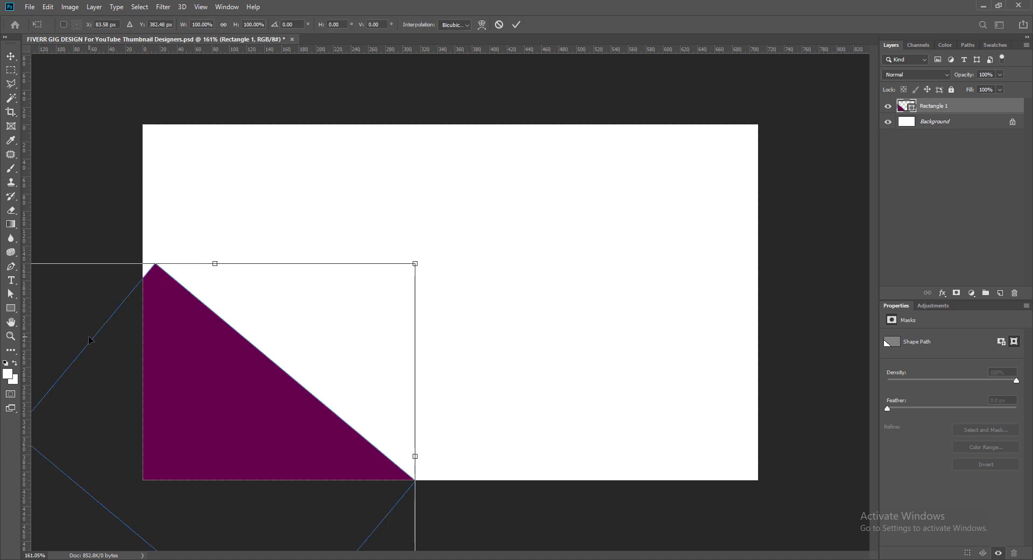
{"action": "left_click_drag", "start_coordinate": [415, 263], "coordinate": [491, 210]}
{"action": "key", "text": "Return"}
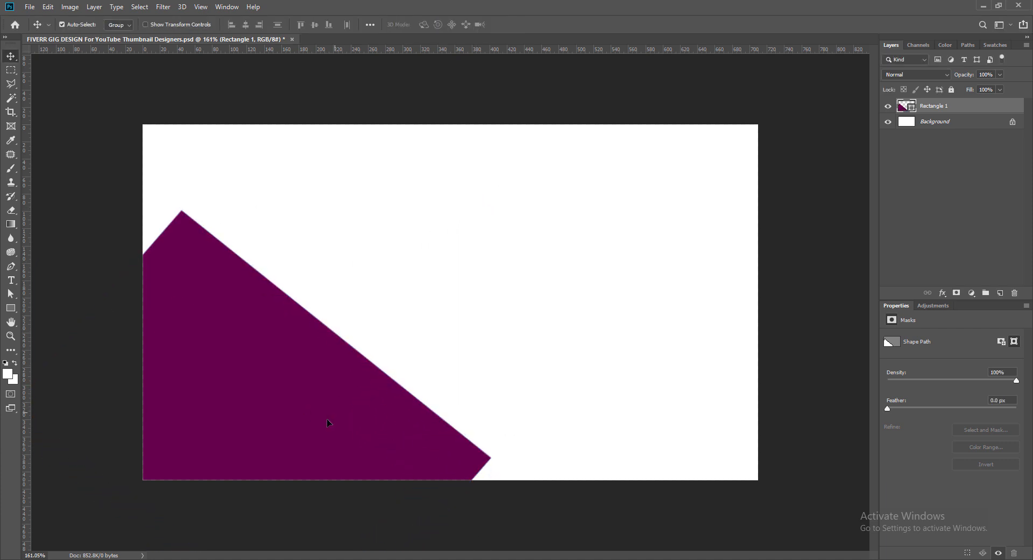
{"action": "left_click_drag", "start_coordinate": [327, 418], "coordinate": [243, 457]}
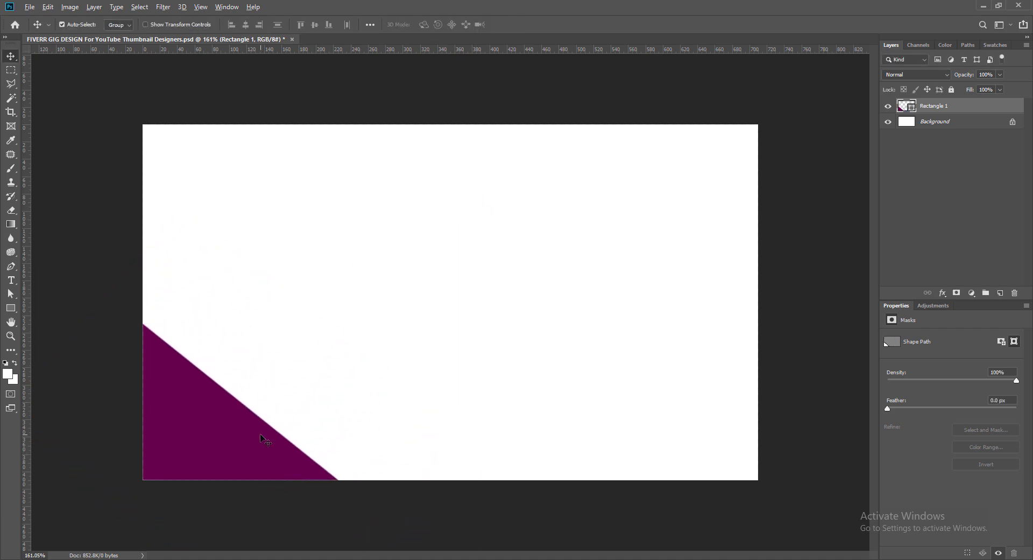
{"action": "scroll", "coordinate": [260, 434], "scroll_direction": "up", "scroll_amount": 2}
{"action": "left_click_drag", "start_coordinate": [180, 472], "coordinate": [179, 474]}
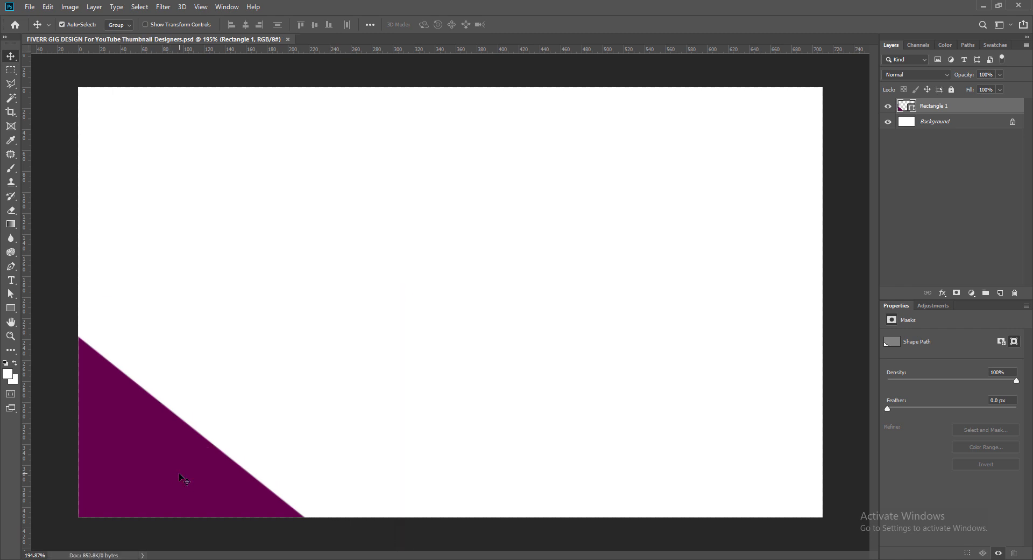
- Apply a Gradient Overlay to the corner rectangle with Linear style, Reverse enabled and an angle of 45 degrees
{"action": "right_click", "coordinate": [909, 114]}
{"action": "left_click", "coordinate": [926, 110]}
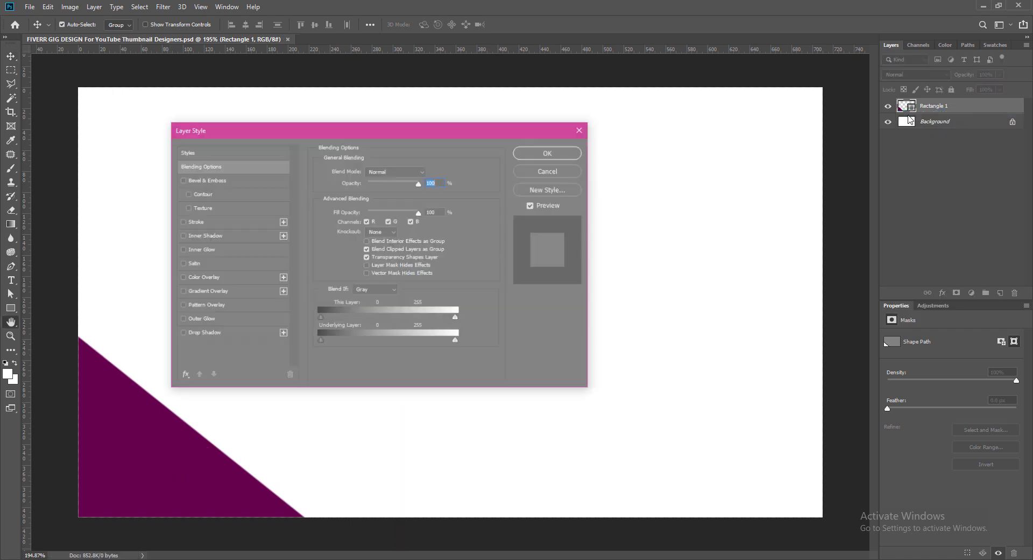
{"action": "left_click_drag", "start_coordinate": [396, 131], "coordinate": [595, 131]}
{"action": "left_click", "coordinate": [385, 289]}
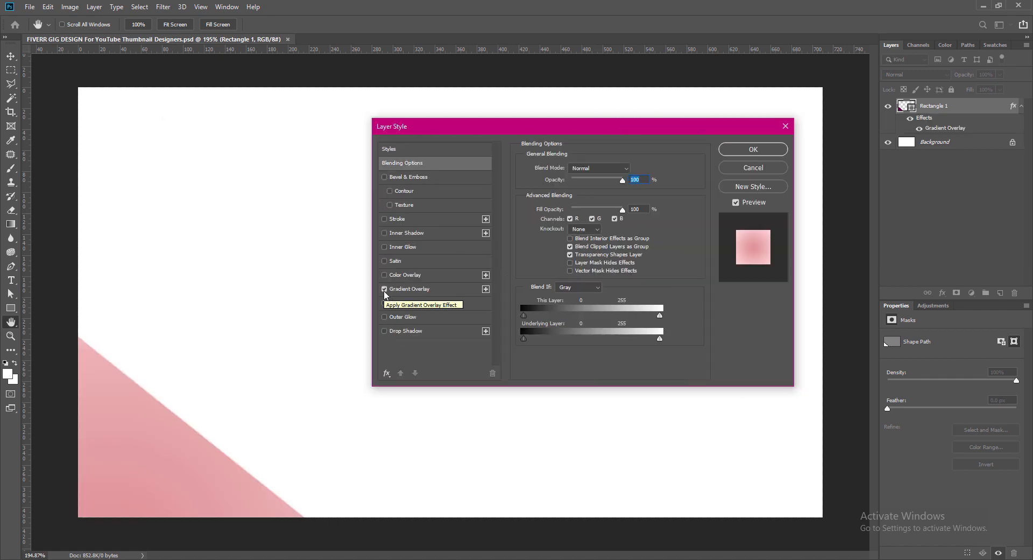
{"action": "left_click", "coordinate": [409, 289]}
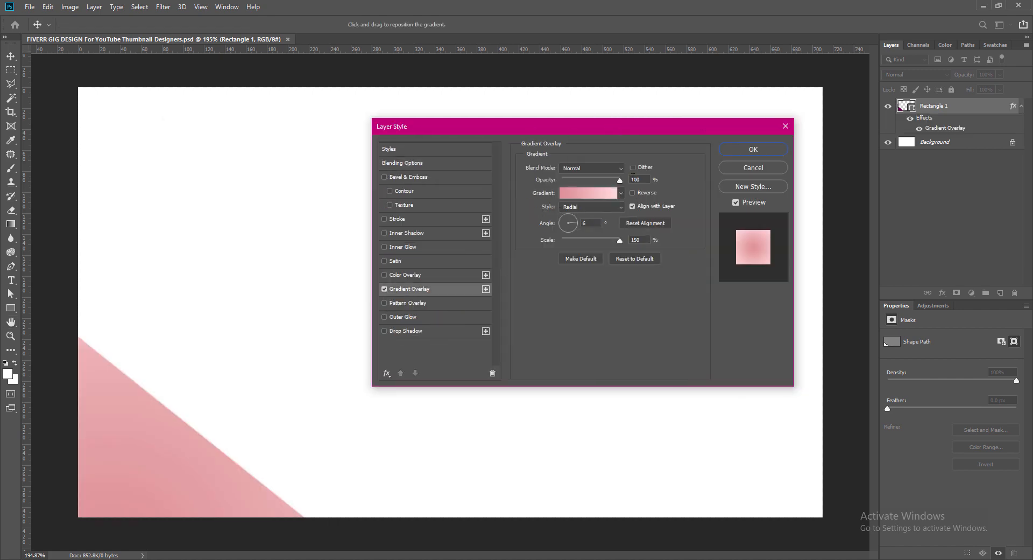
{"action": "left_click", "coordinate": [609, 206]}
{"action": "left_click", "coordinate": [611, 211]}
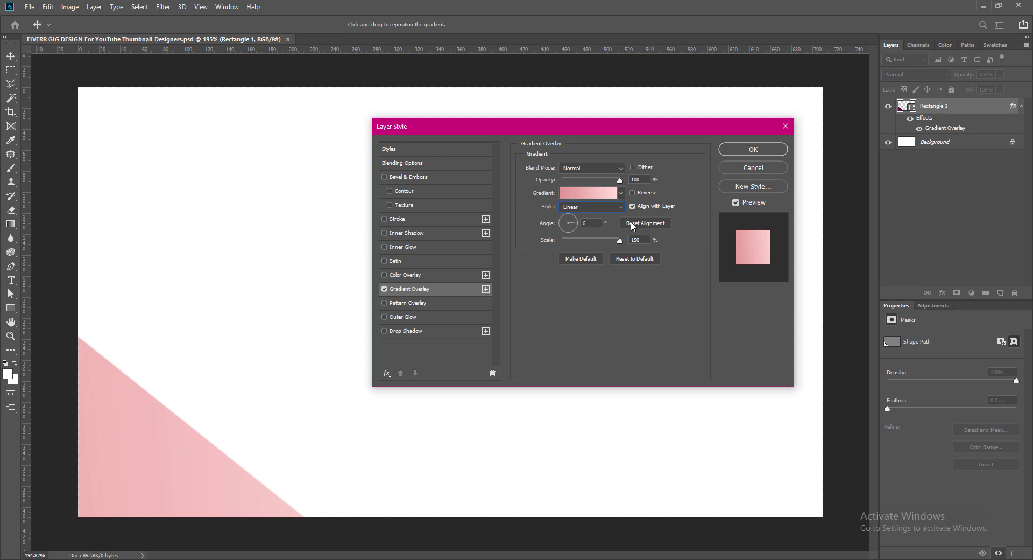
{"action": "left_click", "coordinate": [633, 193]}
{"action": "type", "text": "45"}
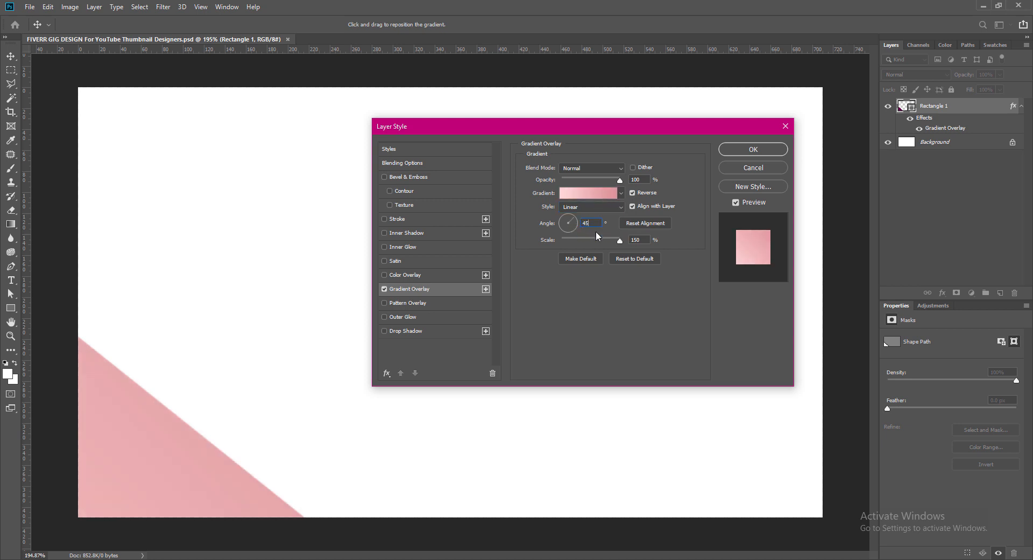
- Change the first colour stop of the overlay gradient to a light magenta-pink
{"action": "left_click", "coordinate": [592, 198]}
{"action": "double_click", "coordinate": [400, 456]}
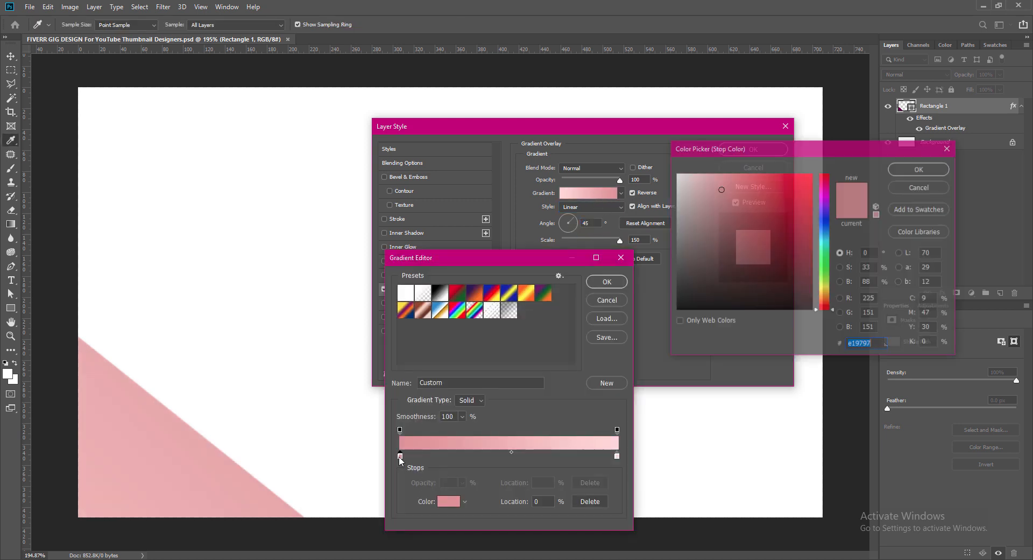
{"action": "left_click", "coordinate": [827, 192]}
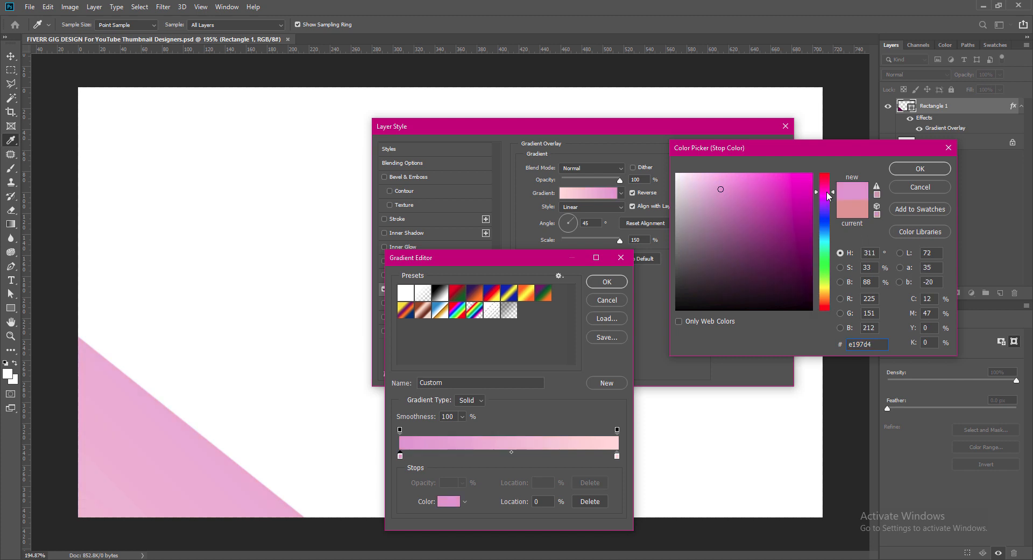
{"action": "left_click", "coordinate": [813, 211]}
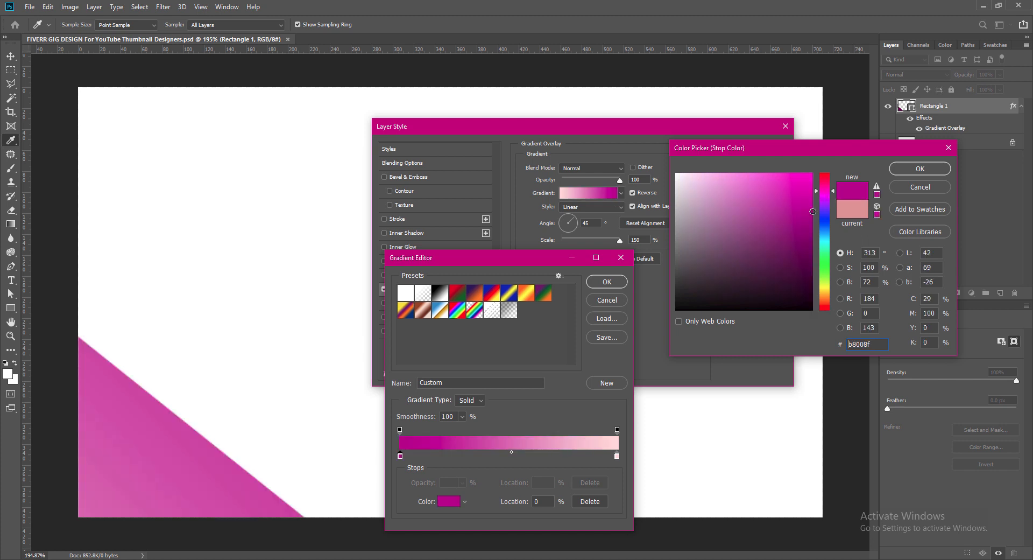
{"action": "left_click", "coordinate": [811, 244]}
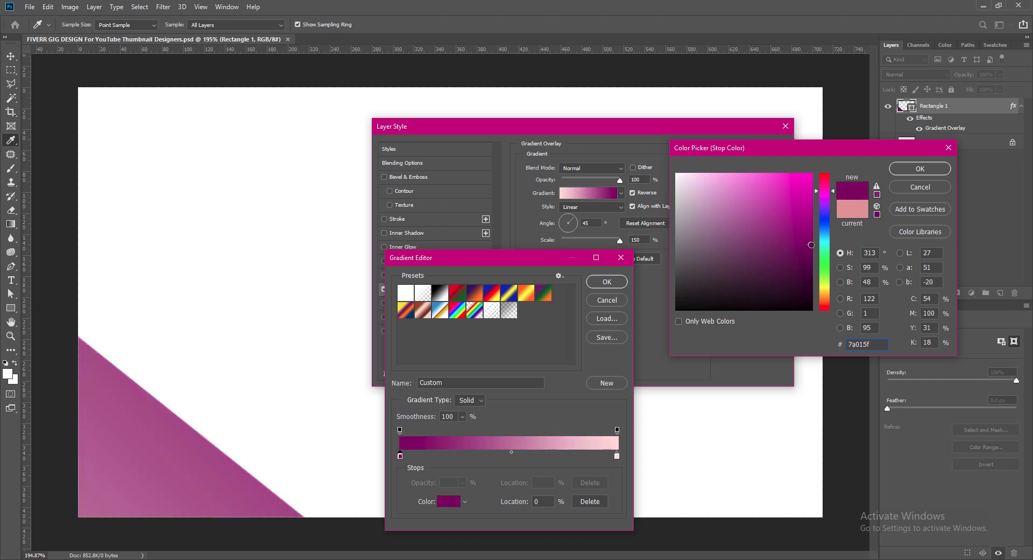
{"action": "left_click", "coordinate": [724, 177]}
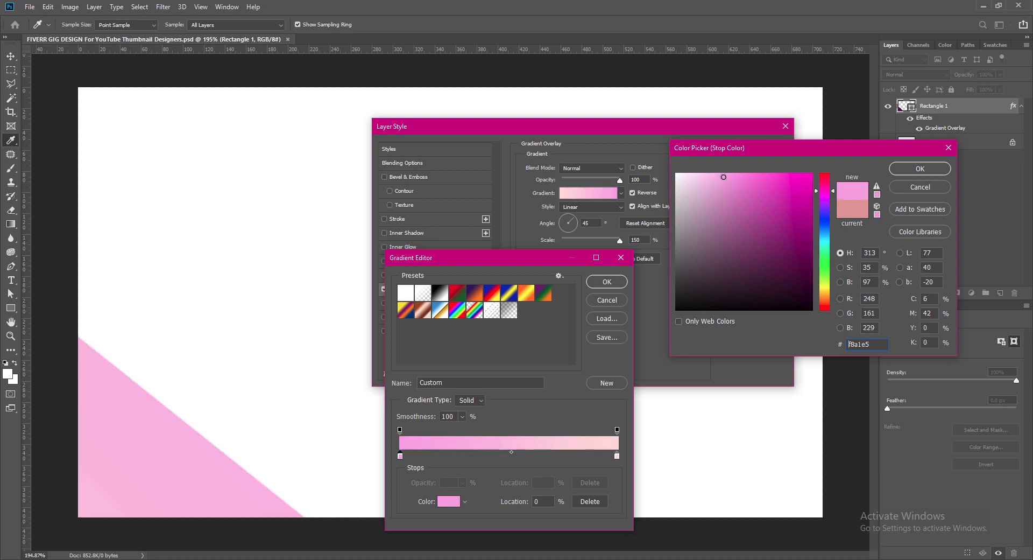
{"action": "left_click", "coordinate": [727, 188]}
{"action": "left_click", "coordinate": [921, 171]}
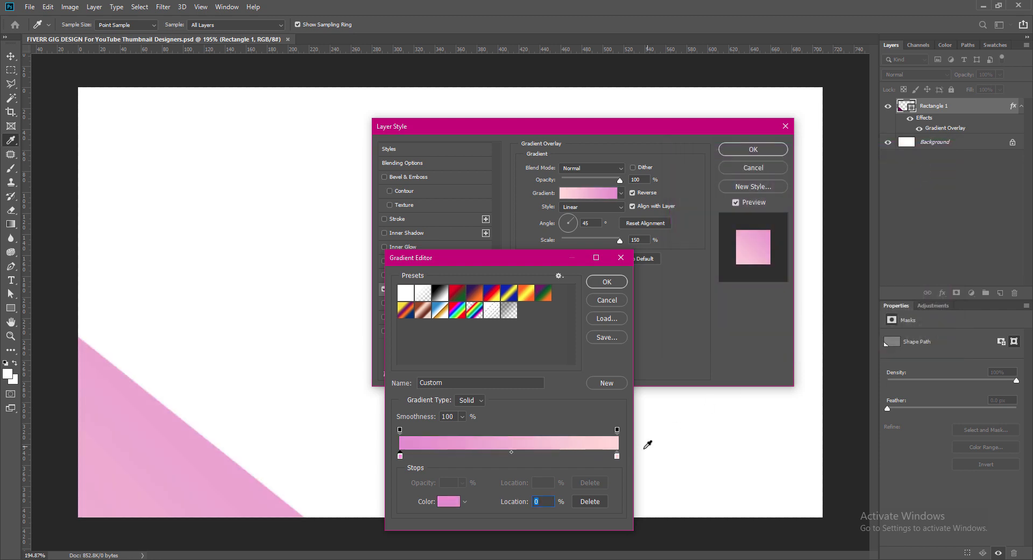
- Sample the corner shape's purple for the gradient's end stop, darken it and accept the gradient
{"action": "double_click", "coordinate": [617, 456]}
{"action": "left_click", "coordinate": [207, 461]}
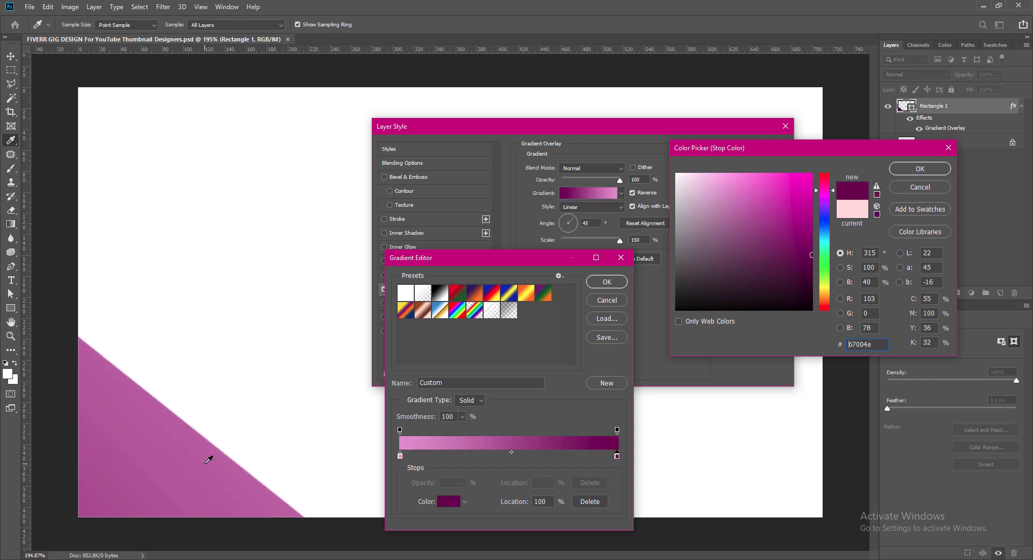
{"action": "left_click", "coordinate": [811, 269]}
{"action": "left_click", "coordinate": [912, 165]}
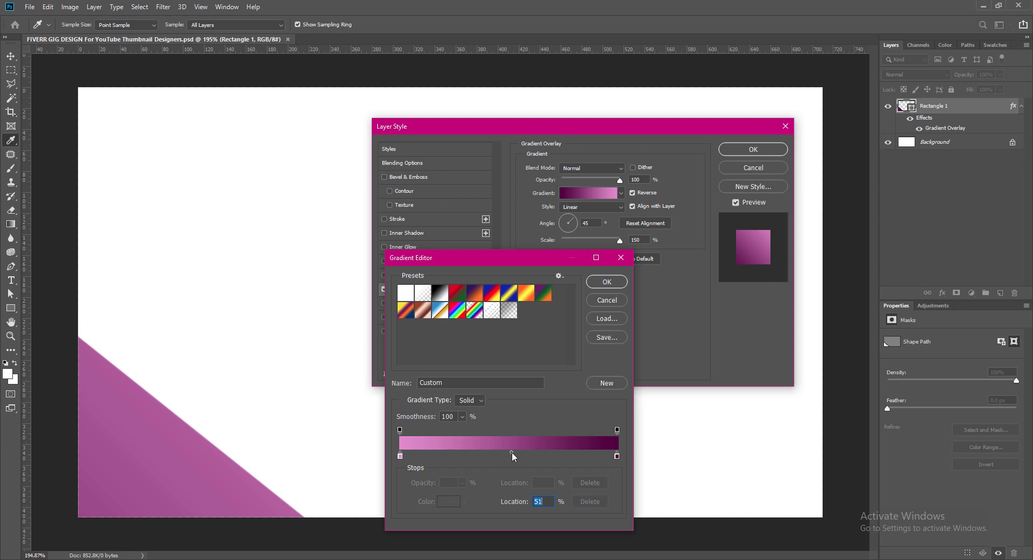
{"action": "left_click", "coordinate": [607, 282]}
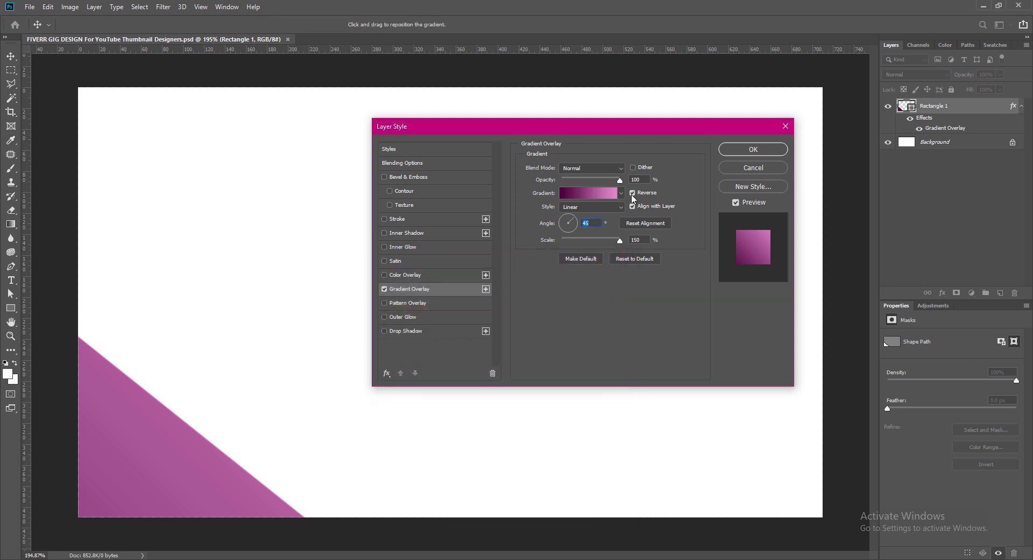
- Set the gradient overlay's angle to 6 degrees and turn Reverse off
{"action": "left_click", "coordinate": [593, 225]}
{"action": "type", "text": "4"}
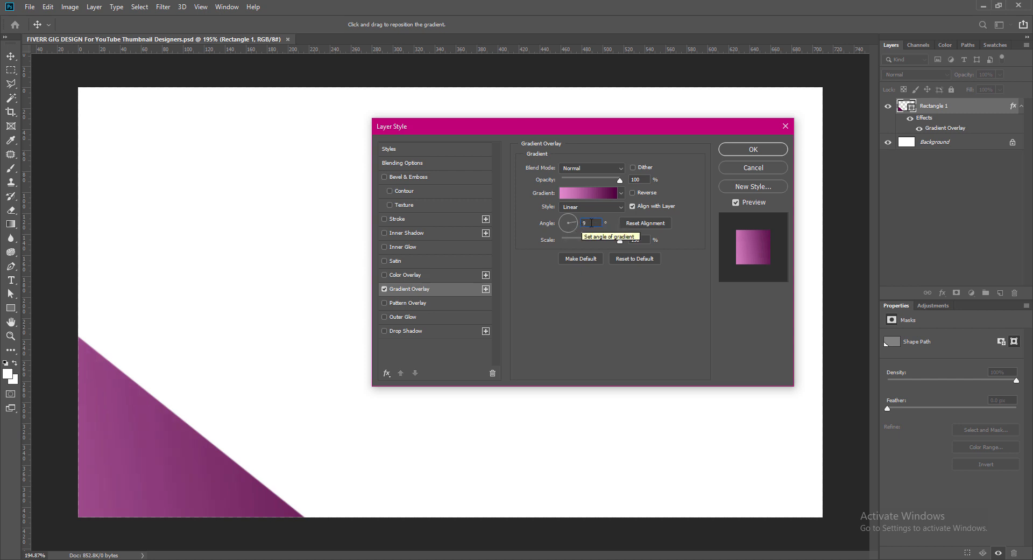
{"action": "left_click", "coordinate": [633, 193]}
{"action": "left_click_drag", "start_coordinate": [592, 223], "coordinate": [564, 224]}
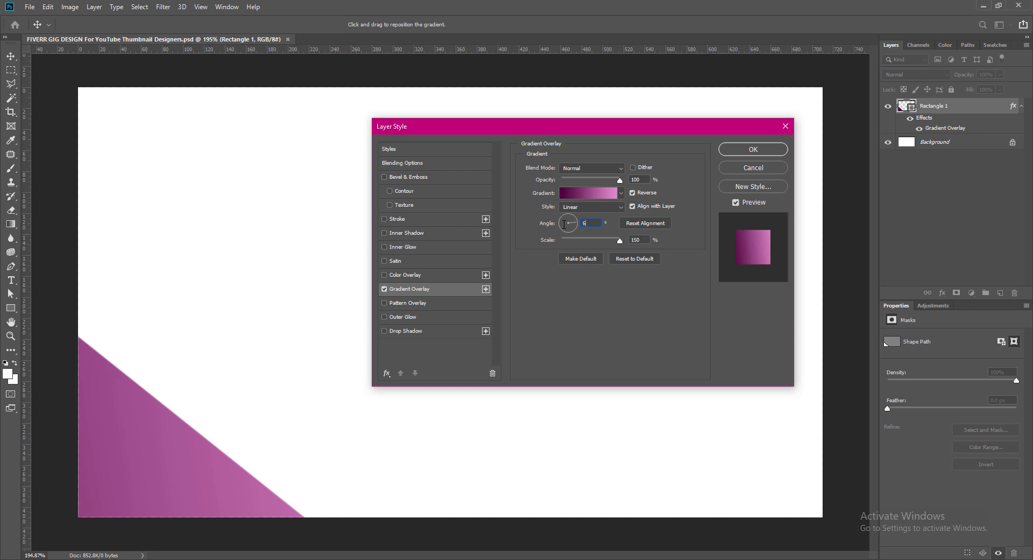
{"action": "left_click", "coordinate": [633, 193]}
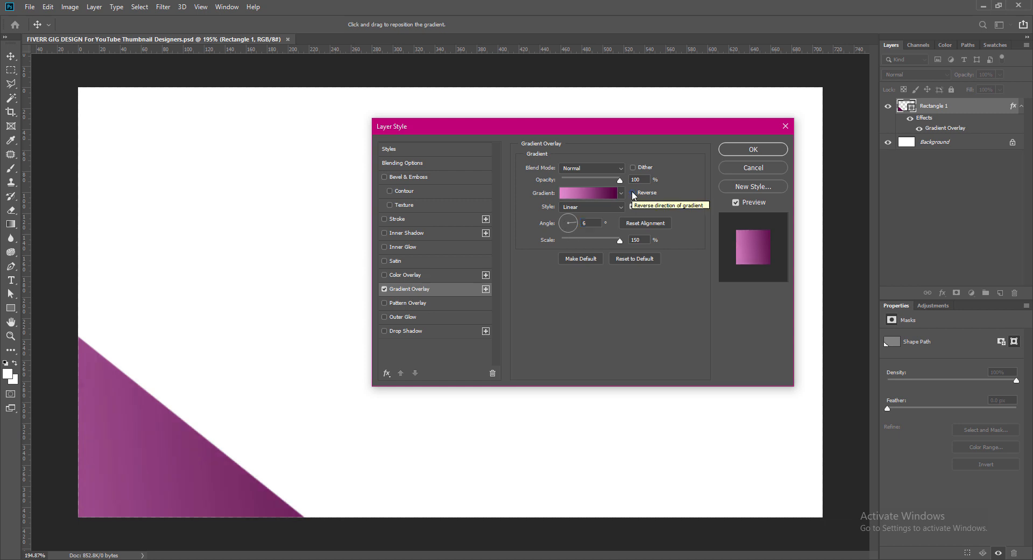
- Darken the overlay gradient's end stop to #410031, keep Reverse off and apply the layer style
{"action": "left_click", "coordinate": [591, 194]}
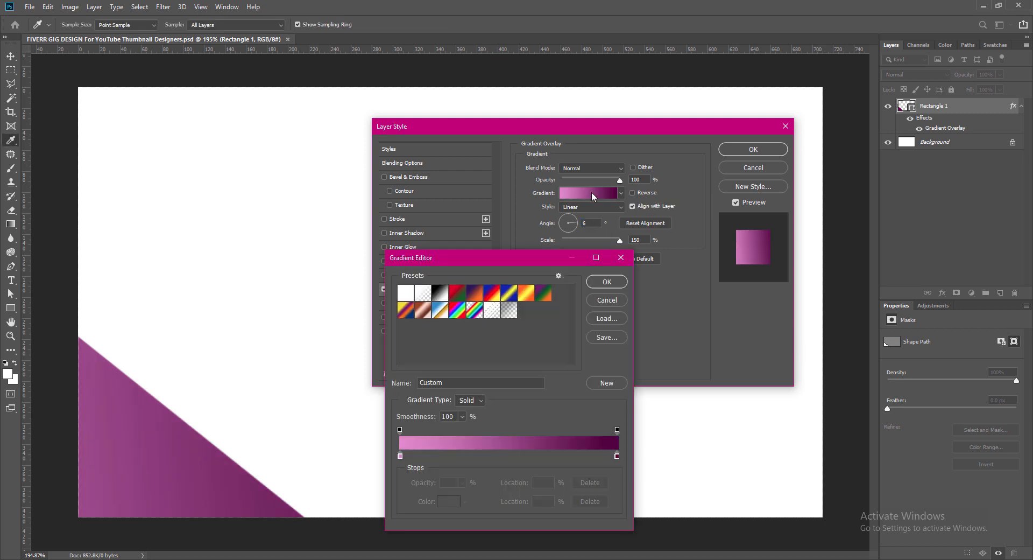
{"action": "double_click", "coordinate": [618, 457]}
{"action": "left_click_drag", "start_coordinate": [811, 270], "coordinate": [820, 276]}
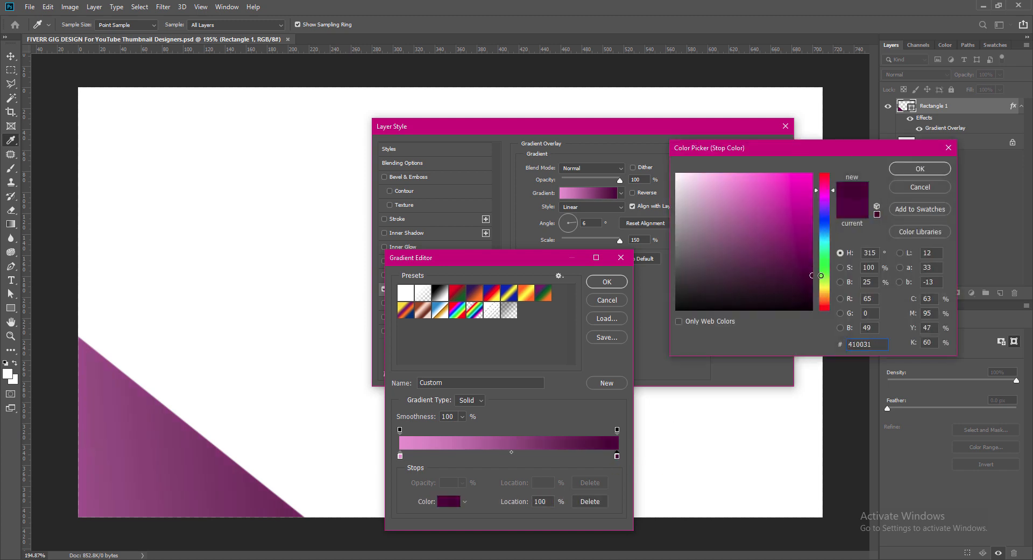
{"action": "left_click", "coordinate": [920, 167]}
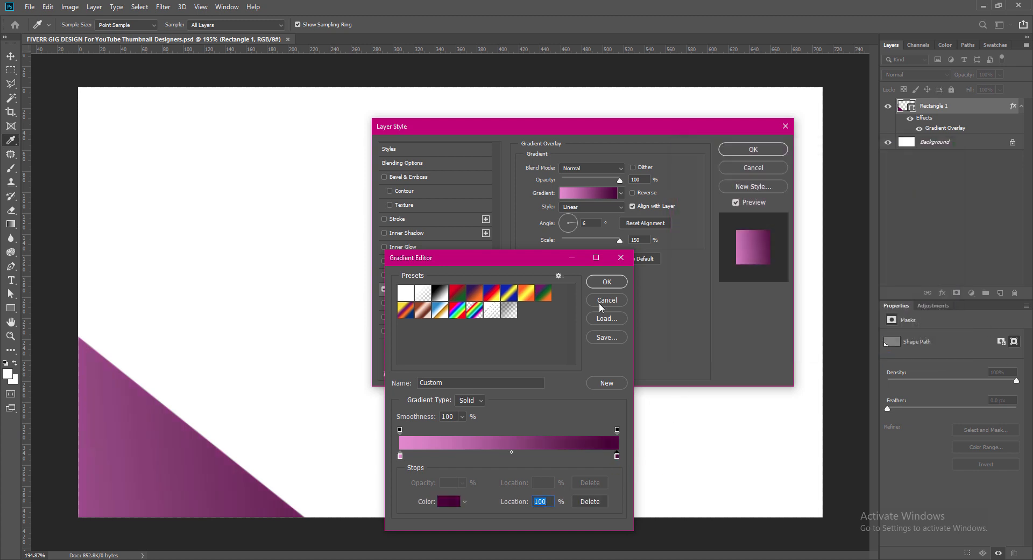
{"action": "left_click", "coordinate": [607, 281]}
{"action": "left_click", "coordinate": [633, 193]}
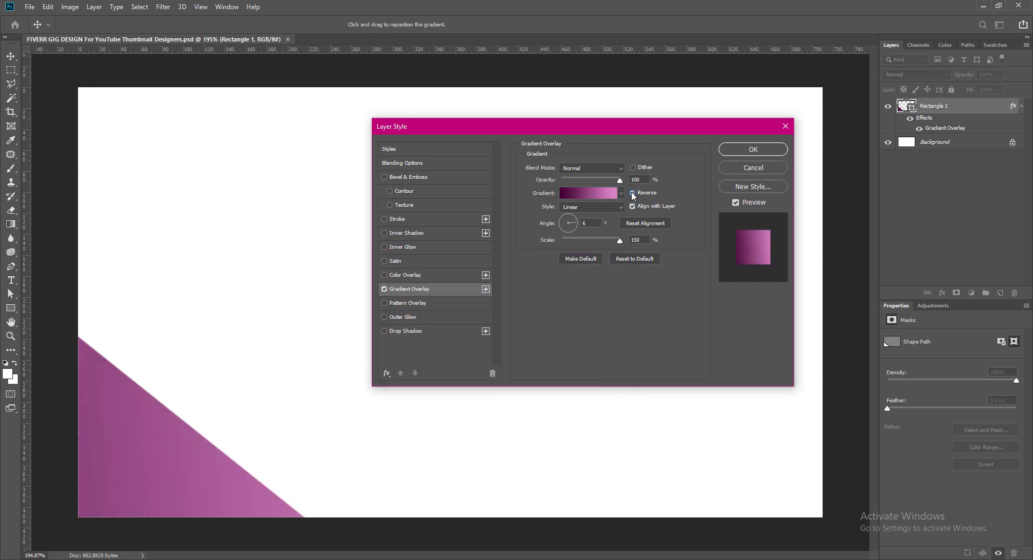
{"action": "left_click", "coordinate": [633, 193]}
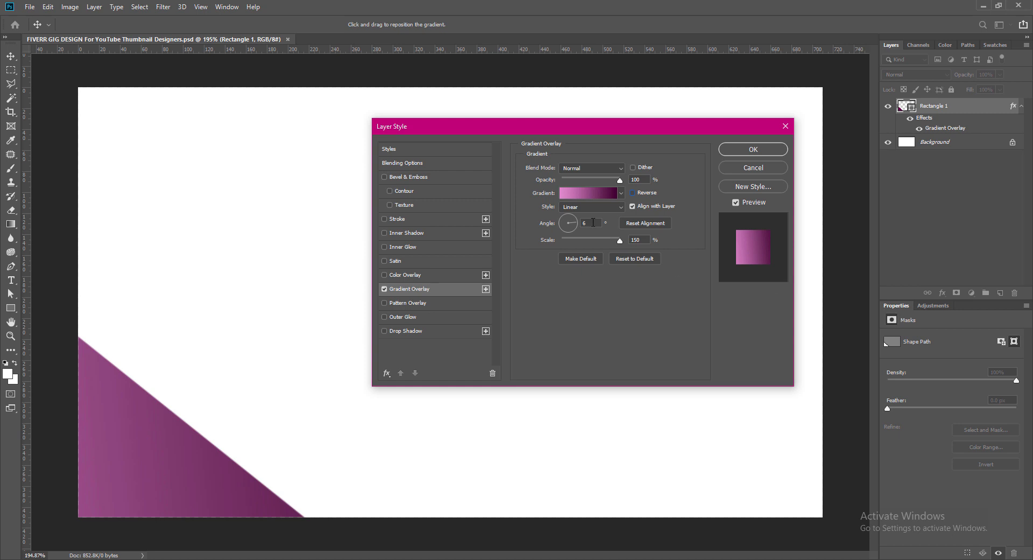
{"action": "left_click", "coordinate": [744, 149]}
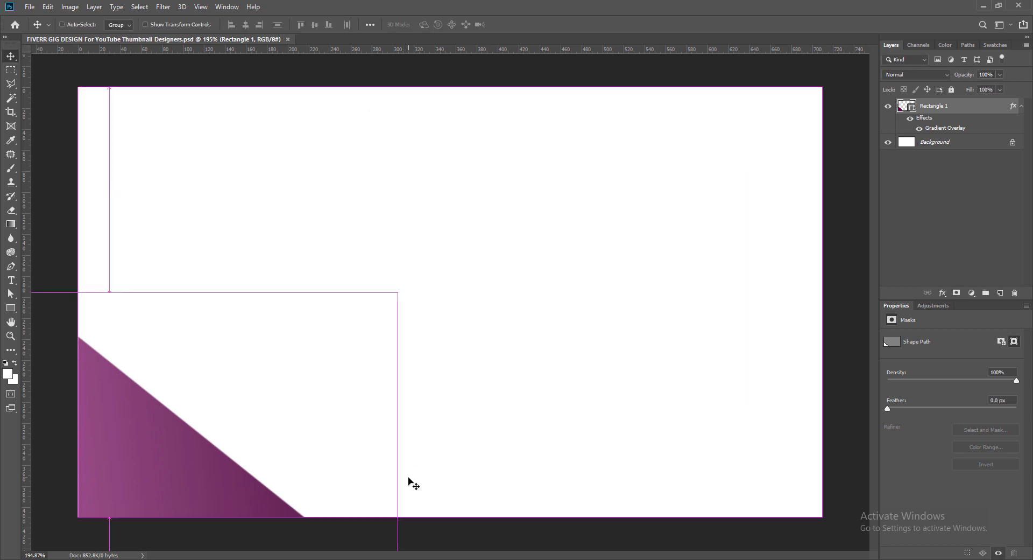
- Duplicate the purple corner shape and place the copy in the canvas's upper-right corner
{"action": "left_click_drag", "start_coordinate": [196, 486], "coordinate": [745, 221], "text": "alt"}
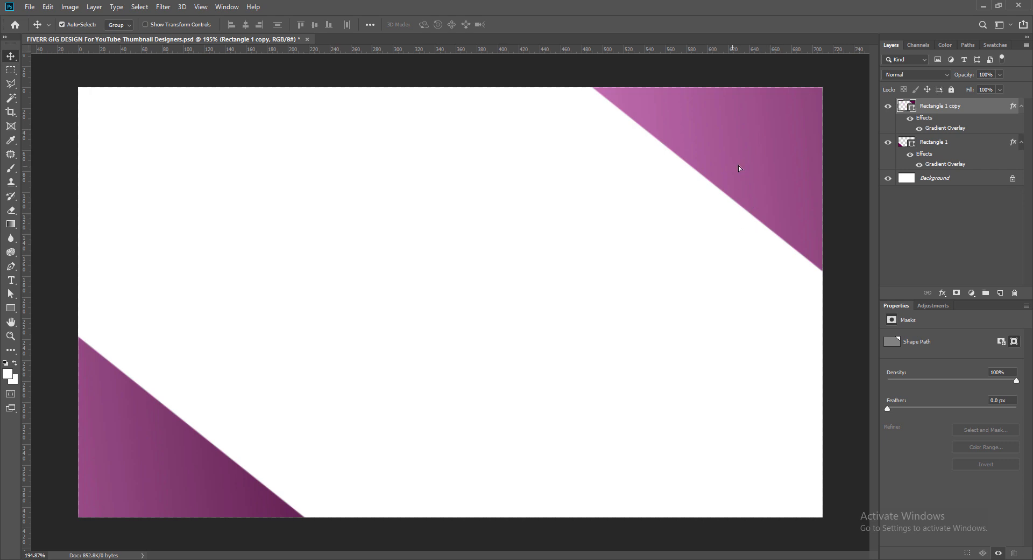
{"action": "mouse_move", "coordinate": [738, 169]}
{"action": "left_mouse_down"}
{"action": "mouse_move", "coordinate": [768, 145]}
{"action": "mouse_move", "coordinate": [750, 157]}
{"action": "left_mouse_up"}
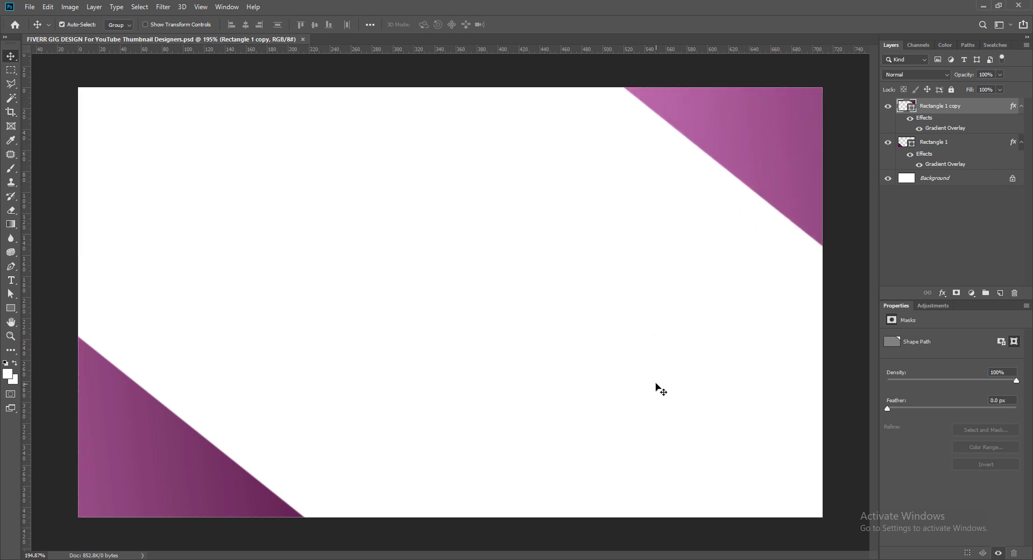
- Draw a rounded rectangle about 329 by 273 px near the canvas centre and set all its corner radii to 50 px
{"action": "left_click", "coordinate": [1000, 292]}
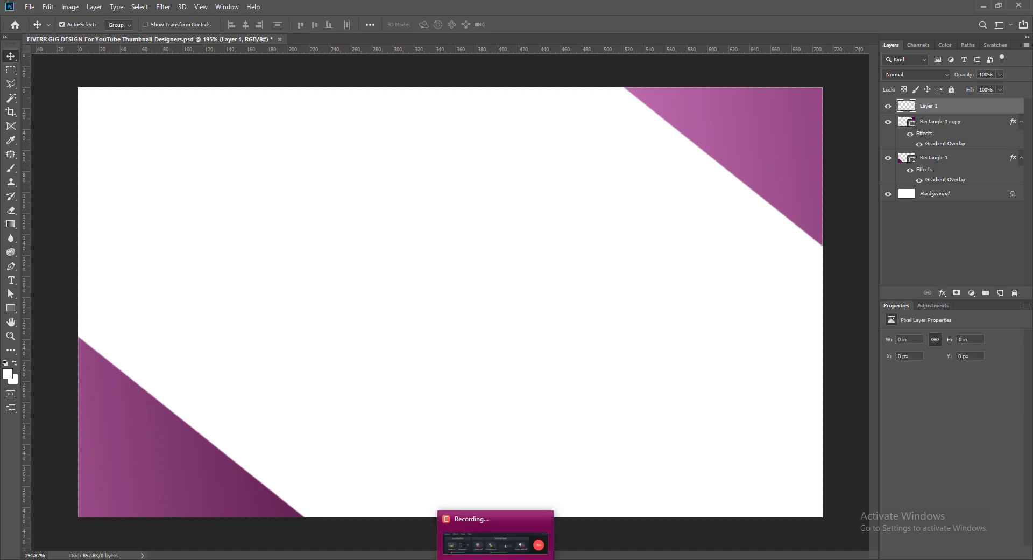
{"action": "right_click", "coordinate": [10, 307]}
{"action": "left_click", "coordinate": [43, 316]}
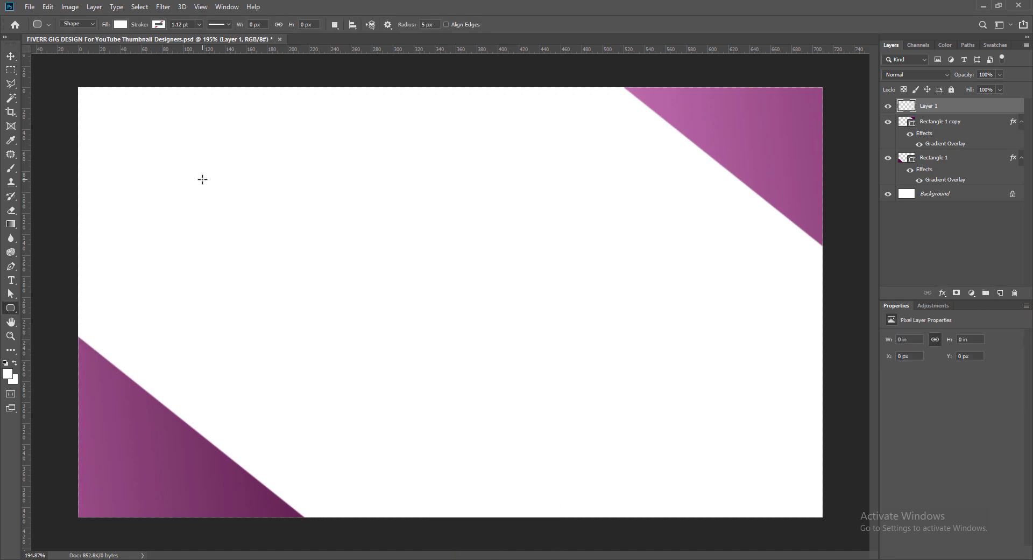
{"action": "left_click_drag", "start_coordinate": [202, 179], "coordinate": [547, 464]}
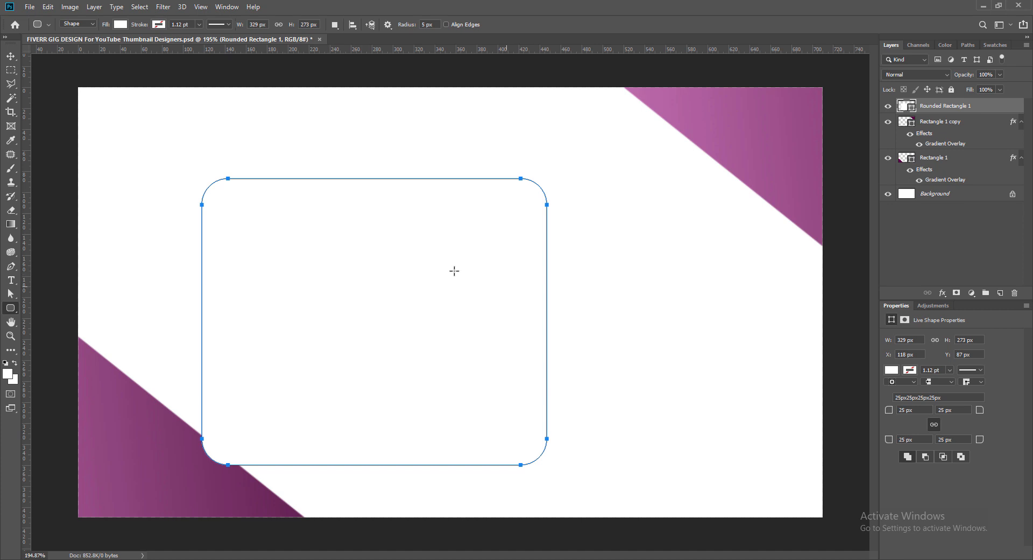
{"action": "left_click_drag", "start_coordinate": [905, 410], "coordinate": [898, 410]}
{"action": "type", "text": "50"}
{"action": "key", "text": "Tab"}
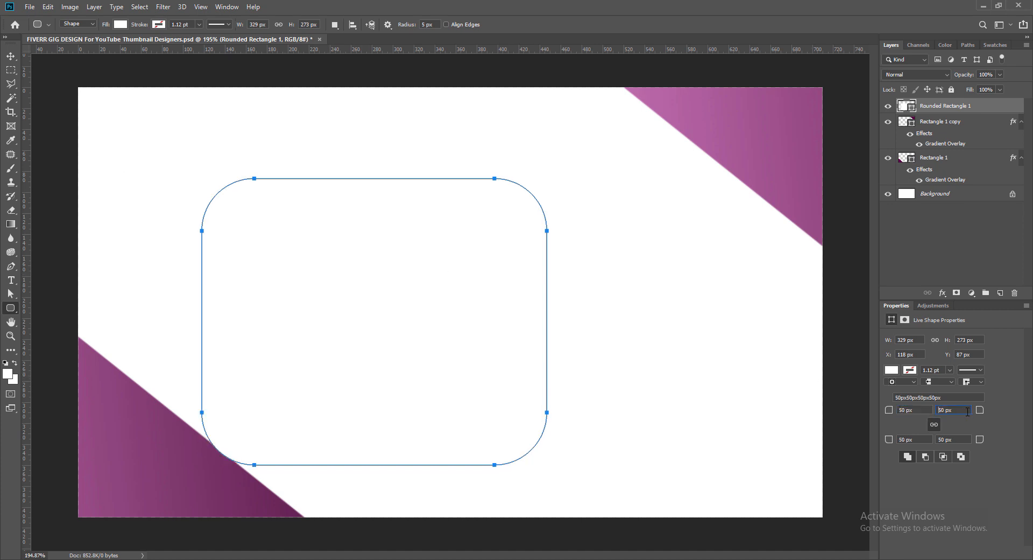
- Change the rounded rectangle's fill colour to orange
{"action": "left_click", "coordinate": [9, 58]}
{"action": "double_click", "coordinate": [904, 107]}
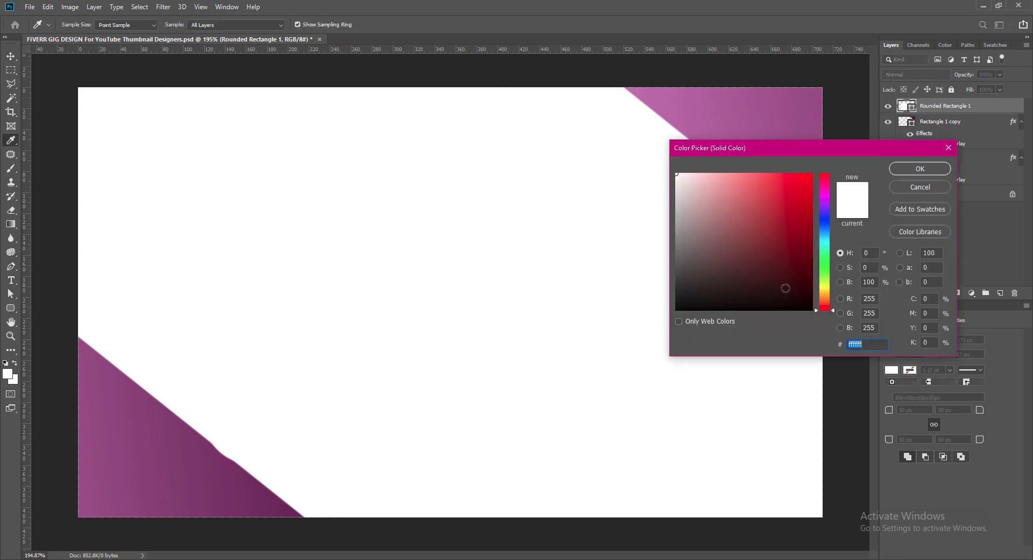
{"action": "left_click", "coordinate": [825, 294]}
{"action": "left_click", "coordinate": [810, 234]}
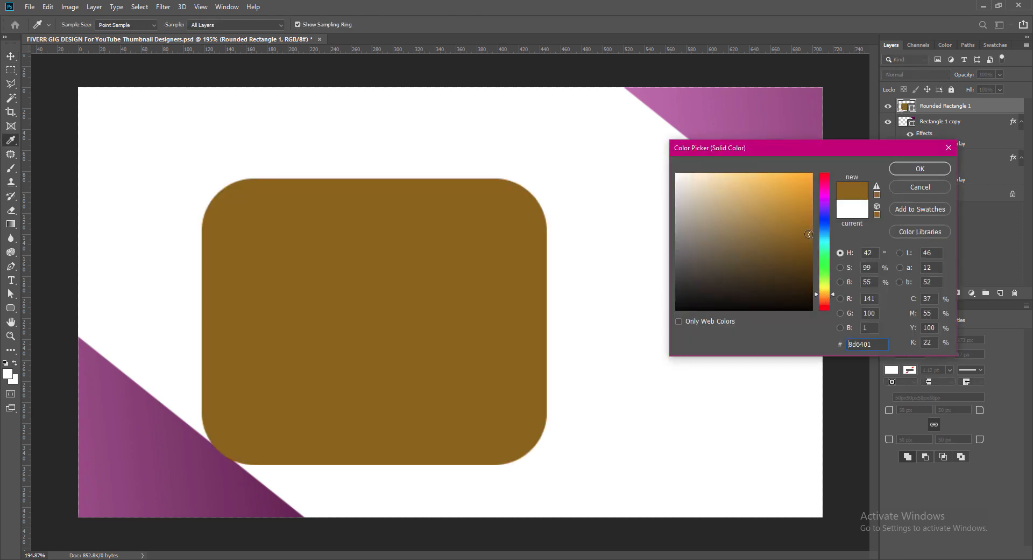
{"action": "left_click", "coordinate": [745, 179]}
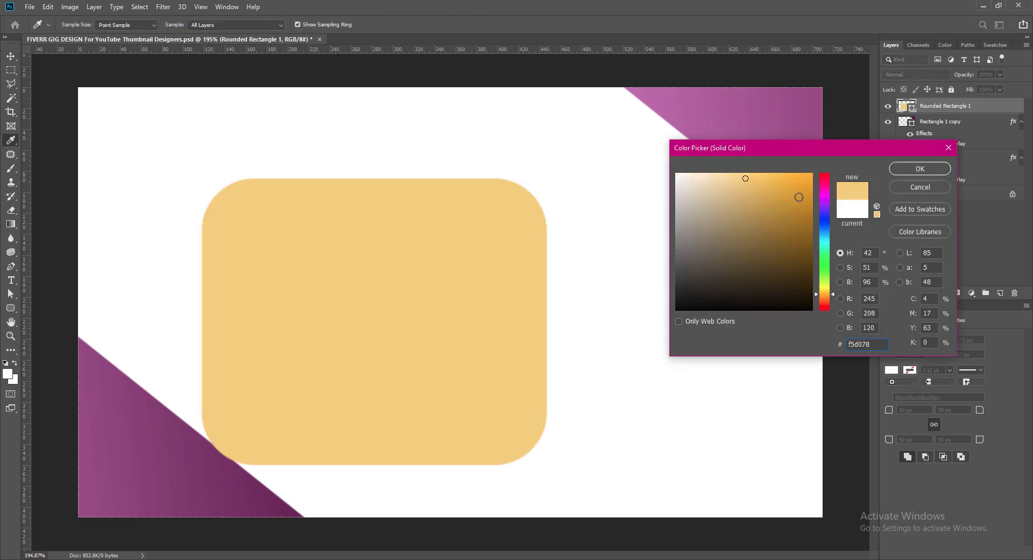
{"action": "left_click", "coordinate": [811, 190]}
{"action": "left_click", "coordinate": [913, 169]}
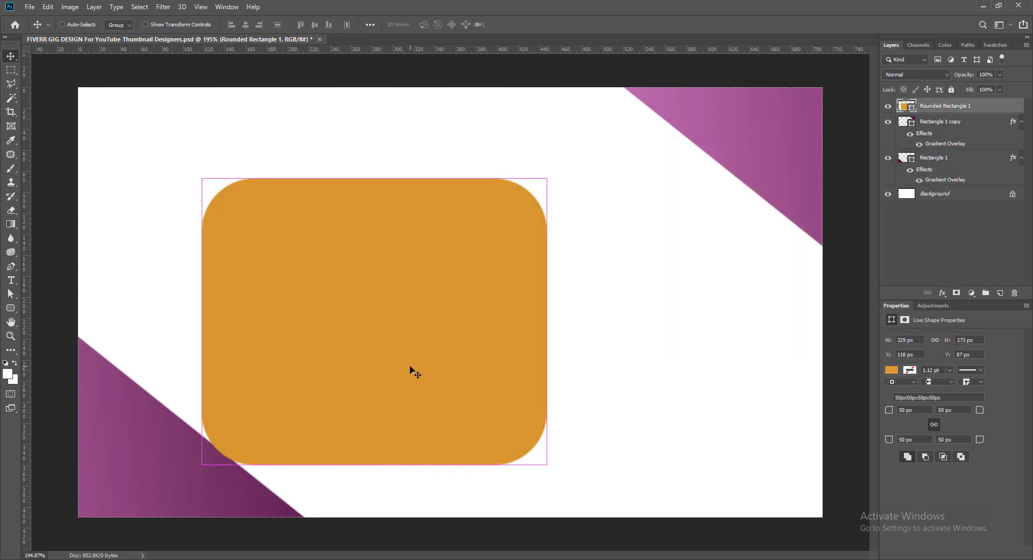
- Enlarge the orange rounded rectangle to about 115% by 118%, rotate it about 42 degrees and shift it towards the canvas's upper-left
{"action": "key", "text": "ctrl+t"}
{"action": "left_click_drag", "start_coordinate": [547, 463], "coordinate": [596, 517]}
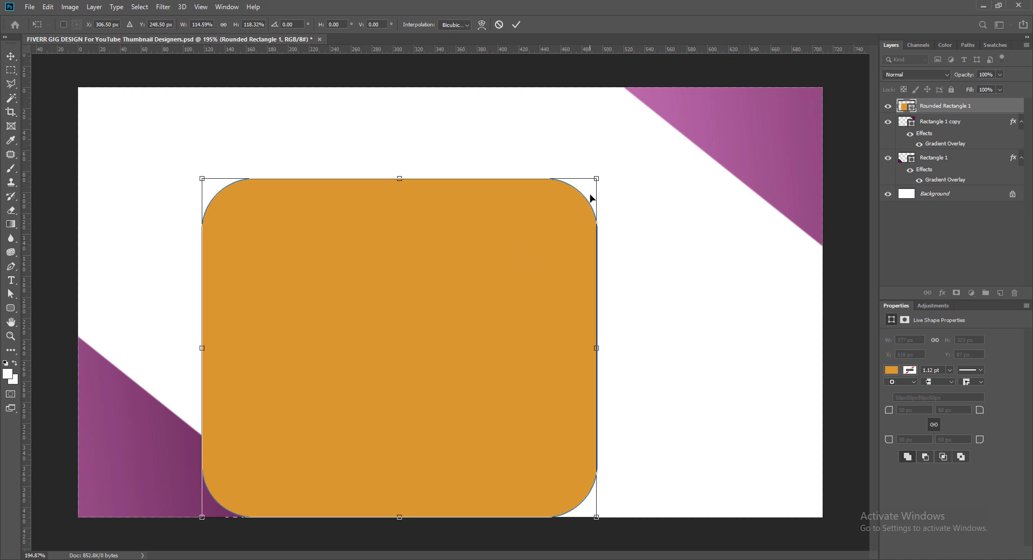
{"action": "left_click_drag", "start_coordinate": [591, 198], "coordinate": [709, 348]}
{"action": "left_click_drag", "start_coordinate": [452, 341], "coordinate": [325, 302]}
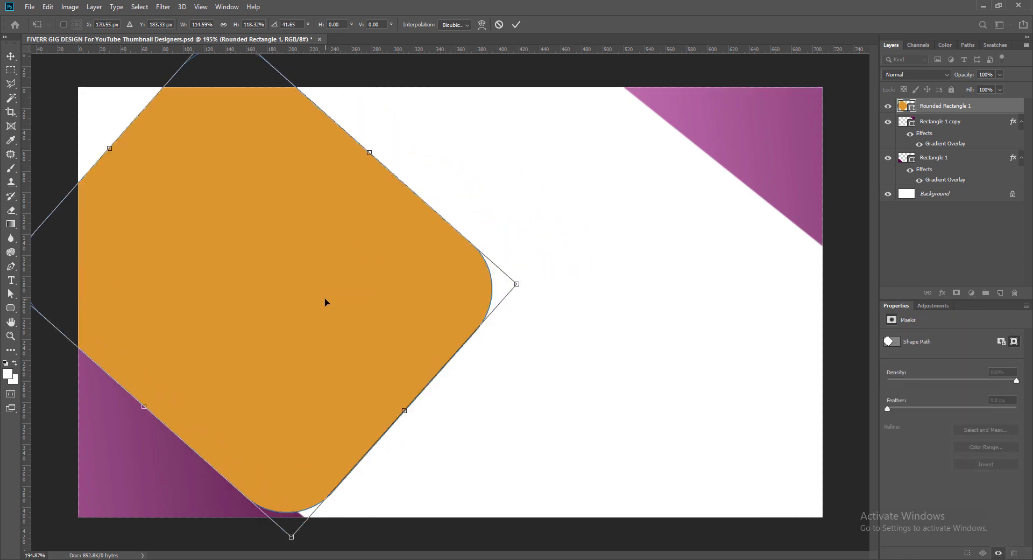
{"action": "key", "text": "Return"}
- Place the orange shape's layer beneath both corner shapes, lower the shape on the canvas and rotate it slightly further clockwise
{"action": "left_click_drag", "start_coordinate": [954, 107], "coordinate": [950, 185]}
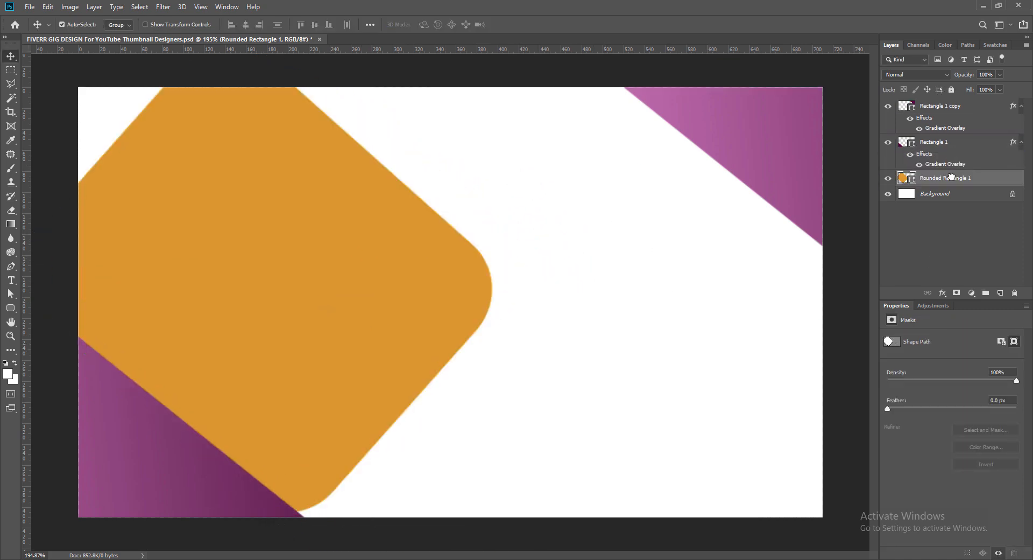
{"action": "left_click_drag", "start_coordinate": [333, 232], "coordinate": [309, 305]}
{"action": "key", "text": "ctrl+t"}
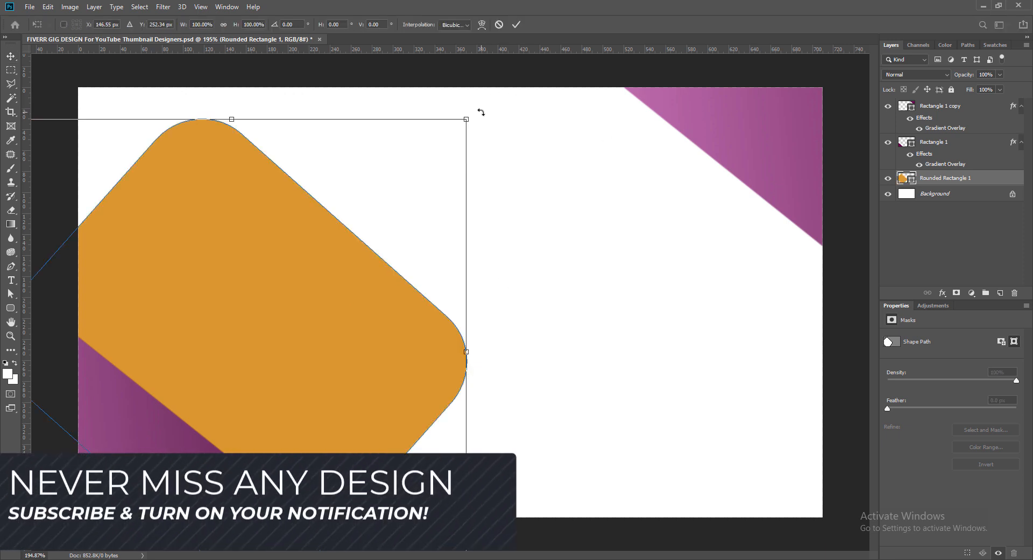
{"action": "left_click_drag", "start_coordinate": [481, 114], "coordinate": [513, 132]}
{"action": "key", "text": "Return"}
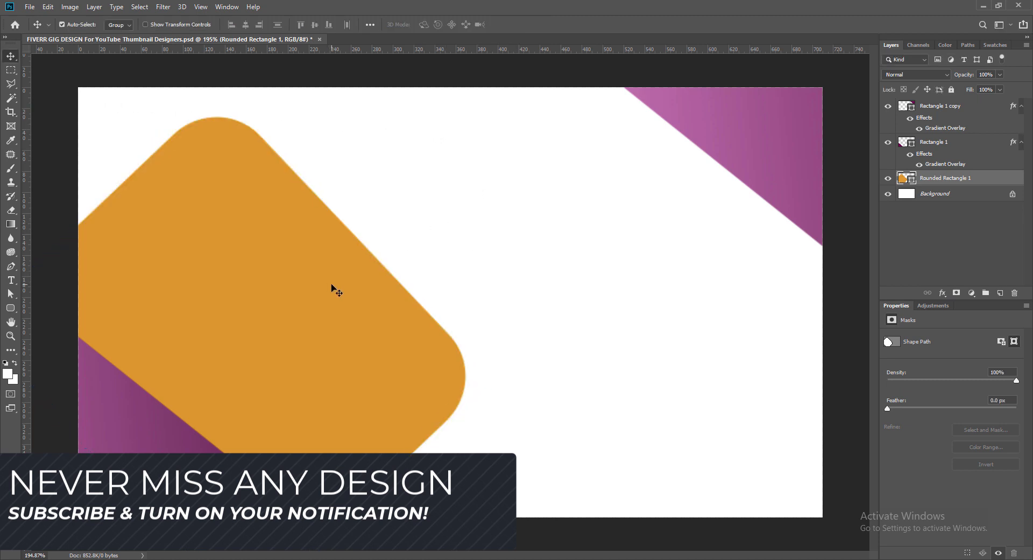
- Shift the orange shape up so its lower corner meets the tip of the lower-left purple triangle, and save the document
{"action": "left_click", "coordinate": [11, 308]}
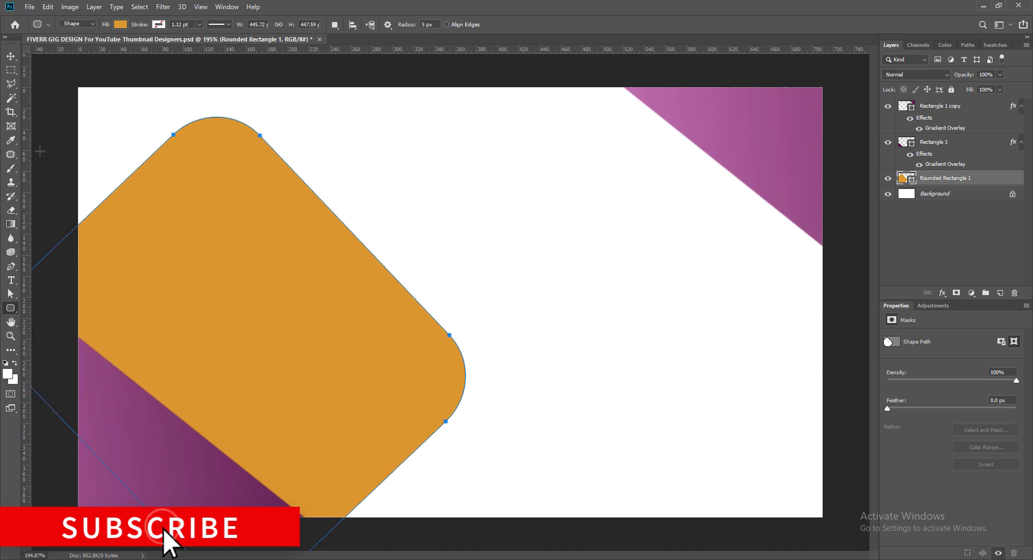
{"action": "left_click", "coordinate": [9, 57]}
{"action": "left_click_drag", "start_coordinate": [389, 393], "coordinate": [369, 385]}
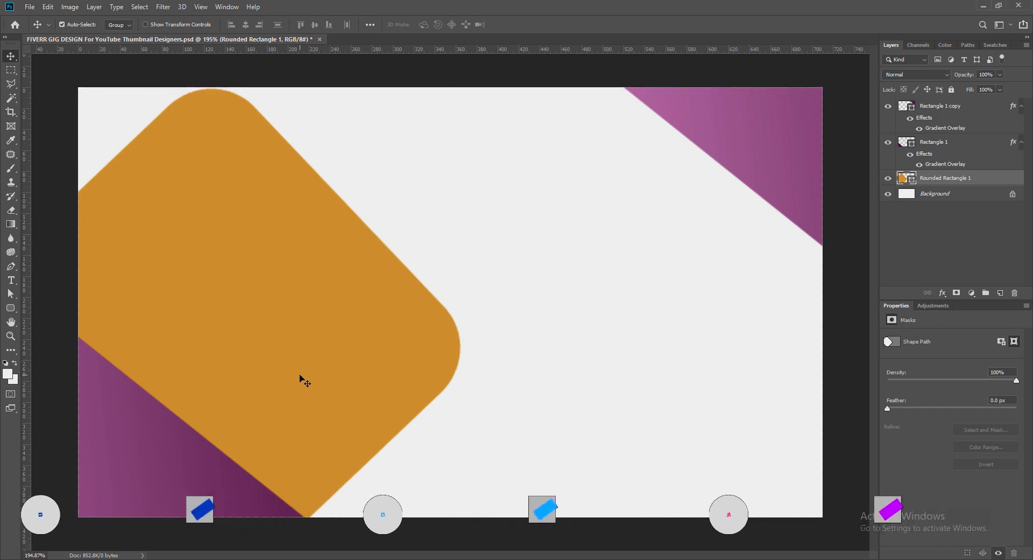
{"action": "key", "text": "ctrl+s"}
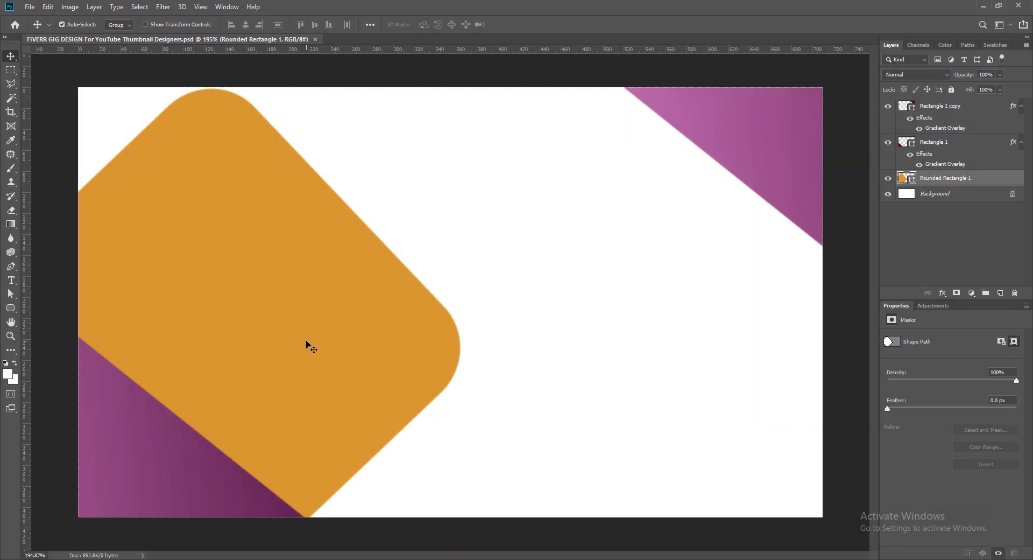
- Duplicate the orange rounded rectangle and fill the copy with purple #964a85 sampled from the upper-right corner shape
{"action": "left_click_drag", "start_coordinate": [307, 341], "coordinate": [333, 321], "text": "alt"}
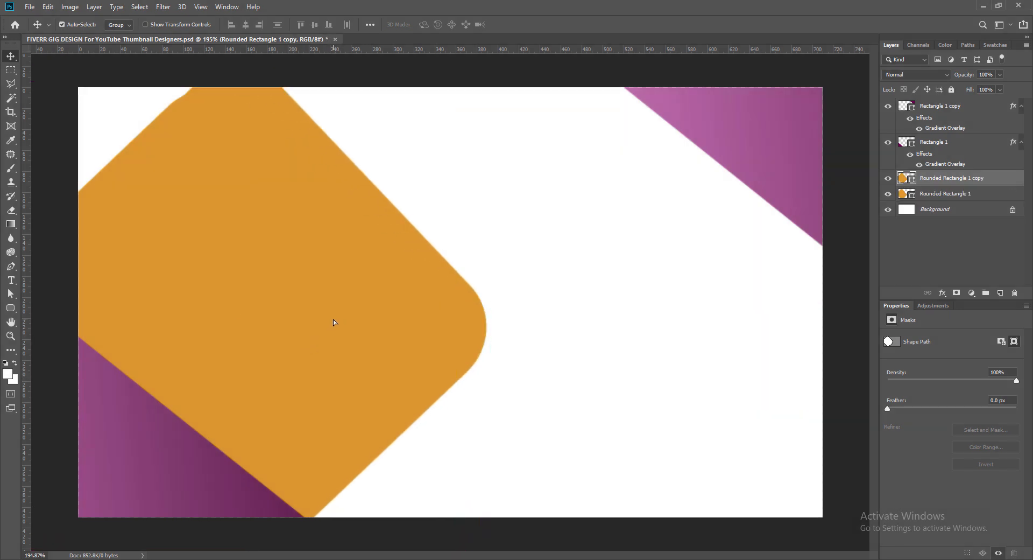
{"action": "double_click", "coordinate": [905, 179]}
{"action": "left_click", "coordinate": [806, 102]}
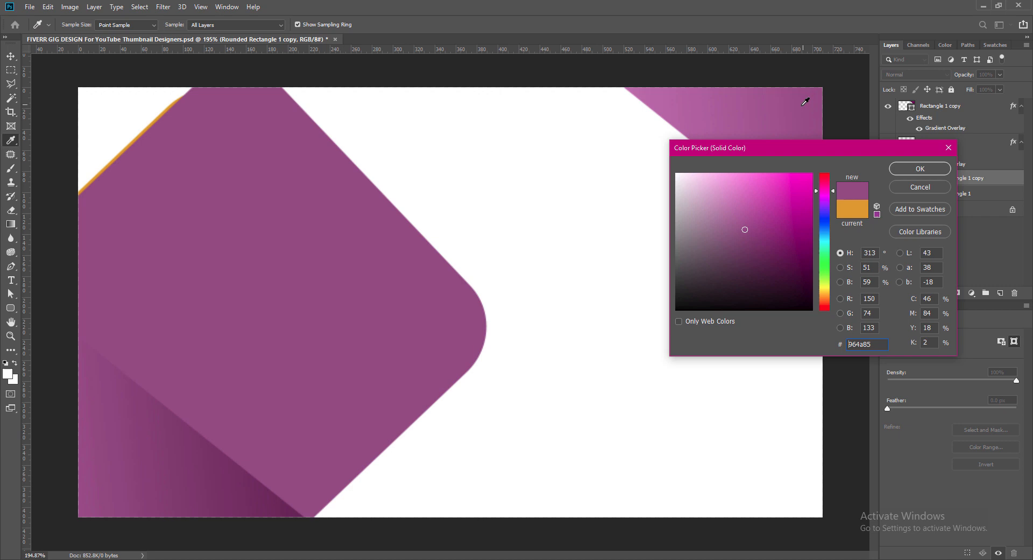
{"action": "left_click", "coordinate": [924, 177]}
- Put the purple copy's layer beneath the orange shape and offset it so it shows along the orange shape's right side
{"action": "key", "text": "v"}
{"action": "left_click_drag", "start_coordinate": [924, 178], "coordinate": [937, 203]}
{"action": "left_click_drag", "start_coordinate": [404, 240], "coordinate": [368, 212]}
{"action": "key", "text": "ctrl+t"}
{"action": "left_click_drag", "start_coordinate": [344, 173], "coordinate": [408, 221]}
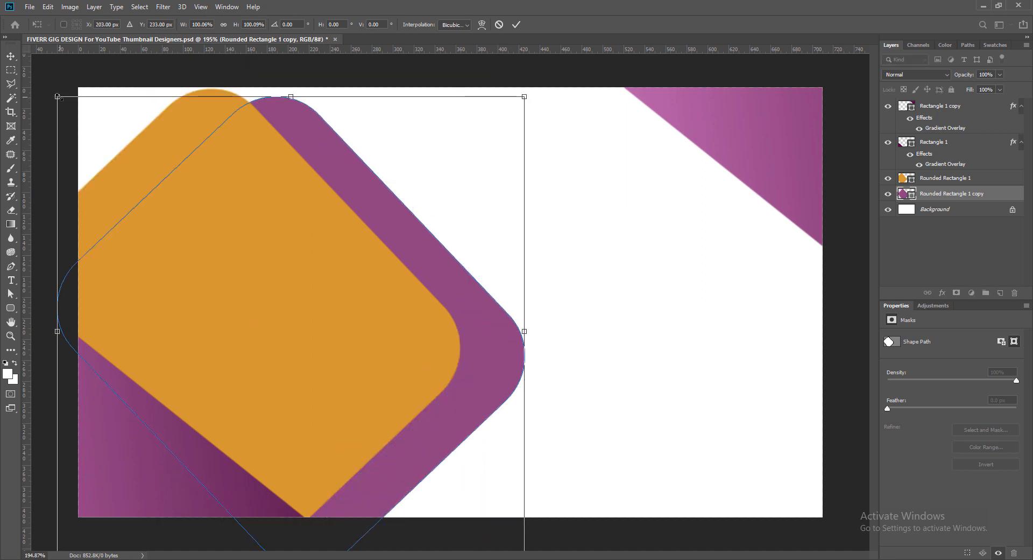
- Scale the purple copy down to about 327 by 329 px so it sticks out along the orange shape's upper-right edge
{"action": "left_click_drag", "start_coordinate": [59, 98], "coordinate": [180, 189]}
{"action": "key", "text": "ctrl+z"}
{"action": "left_click_drag", "start_coordinate": [59, 103], "coordinate": [221, 261]}
{"action": "left_click_drag", "start_coordinate": [456, 428], "coordinate": [341, 269]}
{"action": "left_click_drag", "start_coordinate": [392, 381], "coordinate": [434, 424]}
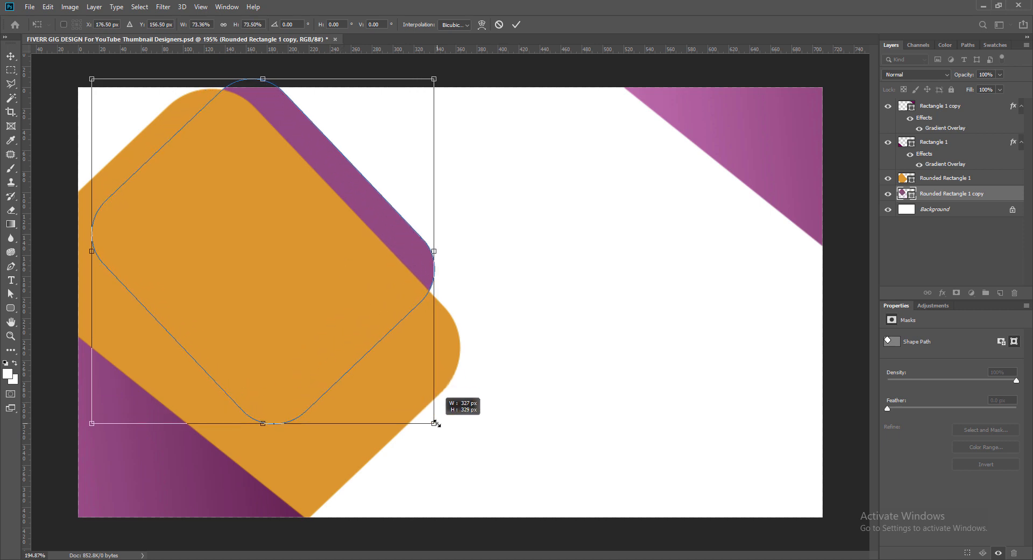
{"action": "key", "text": "Return"}
- Shift the purple copy slightly towards the upper-left and enlarge it to about 103%
{"action": "left_click_drag", "start_coordinate": [351, 203], "coordinate": [335, 197]}
{"action": "key", "text": "ctrl+t"}
{"action": "left_click_drag", "start_coordinate": [423, 80], "coordinate": [425, 77]}
{"action": "left_click_drag", "start_coordinate": [75, 78], "coordinate": [68, 74]}
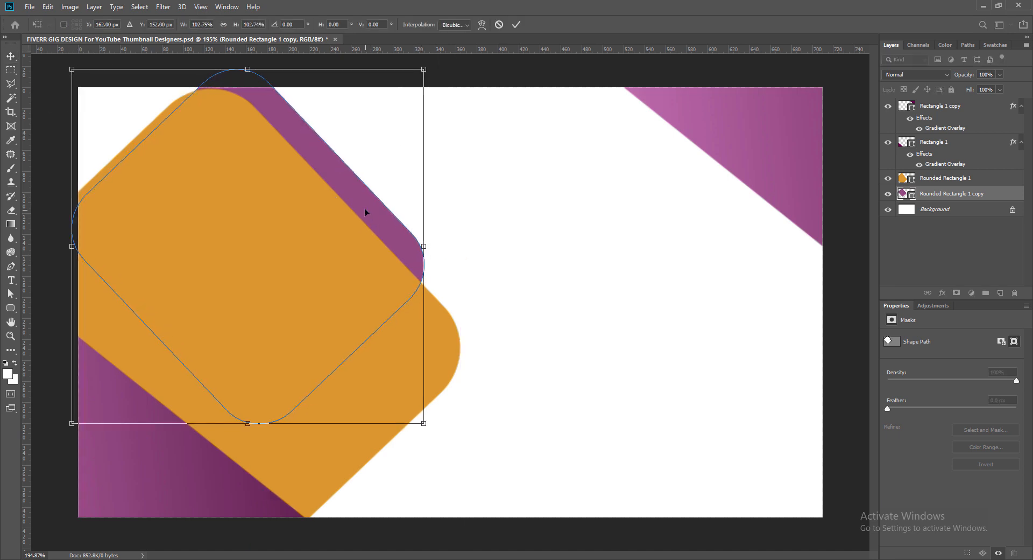
{"action": "left_click", "coordinate": [516, 24]}
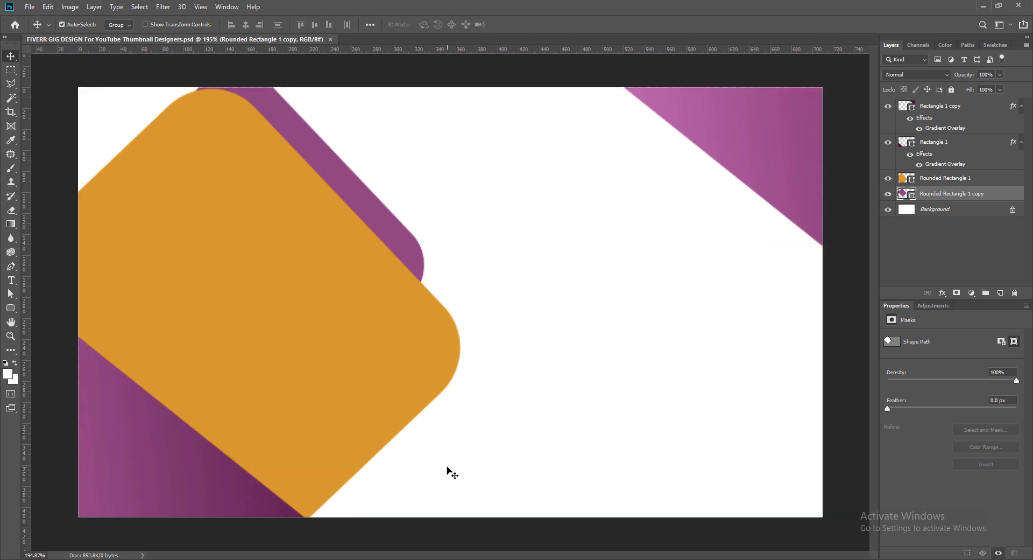
- Select both rounded rectangles and nudge them so the orange shape's lower corner aligns with the tip of the lower-left triangle
{"action": "left_click", "coordinate": [303, 334]}
{"action": "left_click", "coordinate": [401, 245], "text": "shift"}
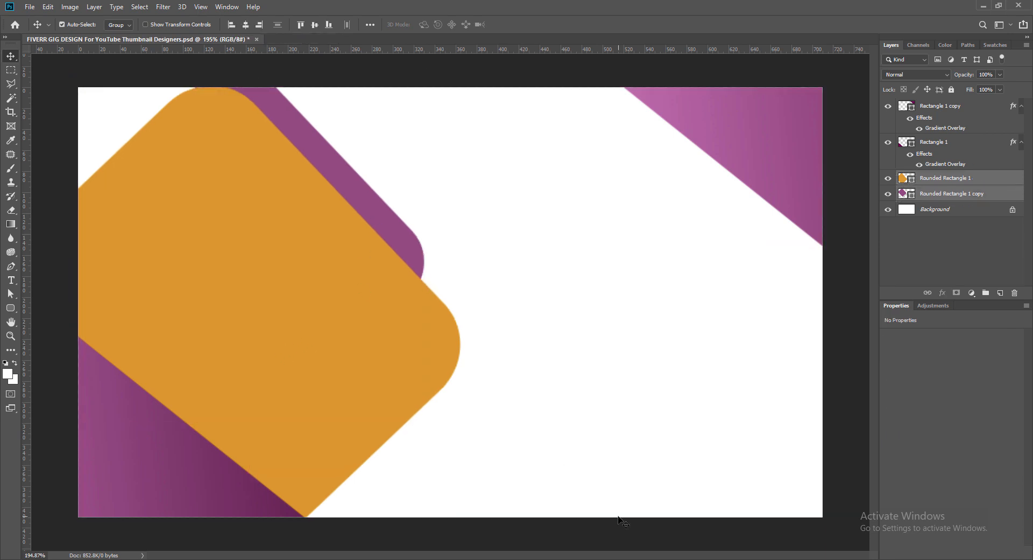
{"action": "key", "text": "Up"}
{"action": "key", "text": "Up"}
{"action": "key", "text": "Up"}
{"action": "key", "text": "Up"}
{"action": "key", "text": "Up"}
{"action": "key", "text": "Up"}
{"action": "key", "text": "Up"}
{"action": "key", "text": "Up"}
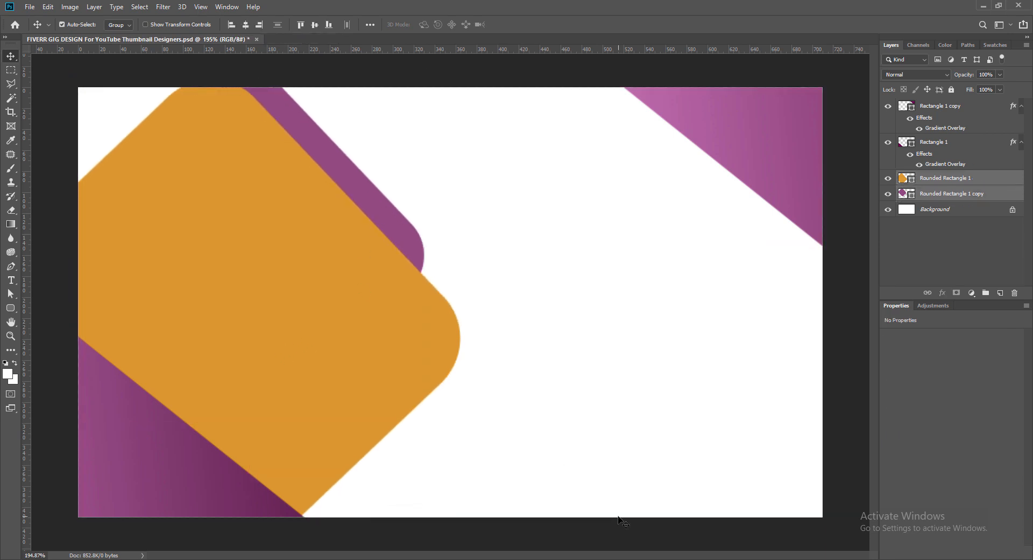
{"action": "key", "text": "Up"}
{"action": "key", "text": "Right"}
{"action": "key", "text": "Right"}
{"action": "key", "text": "Right"}
{"action": "key", "text": "Right"}
{"action": "key", "text": "Right"}
{"action": "key", "text": "Right"}
{"action": "key", "text": "Right"}
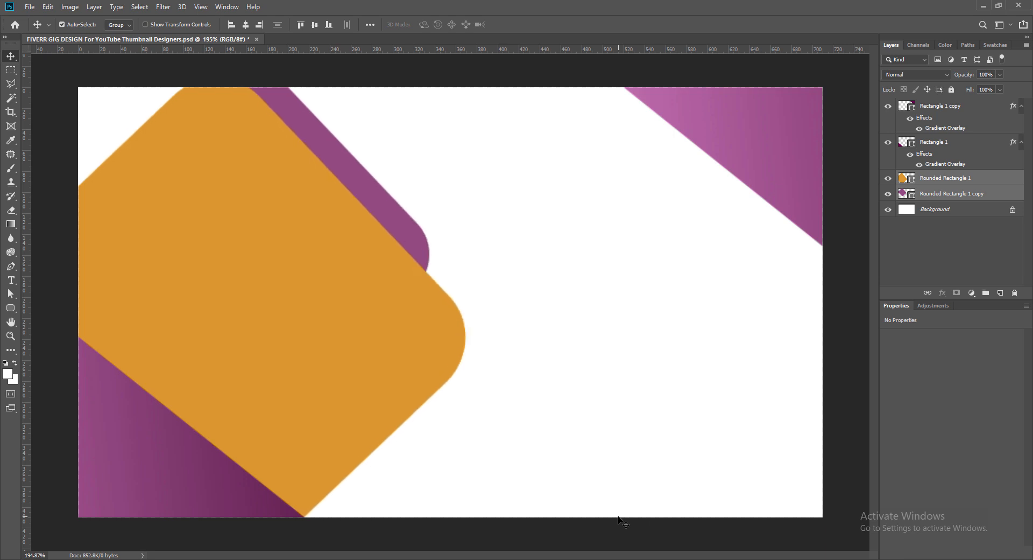
{"action": "key", "text": "Left"}
{"action": "key", "text": "Left"}
{"action": "key", "text": "Left"}
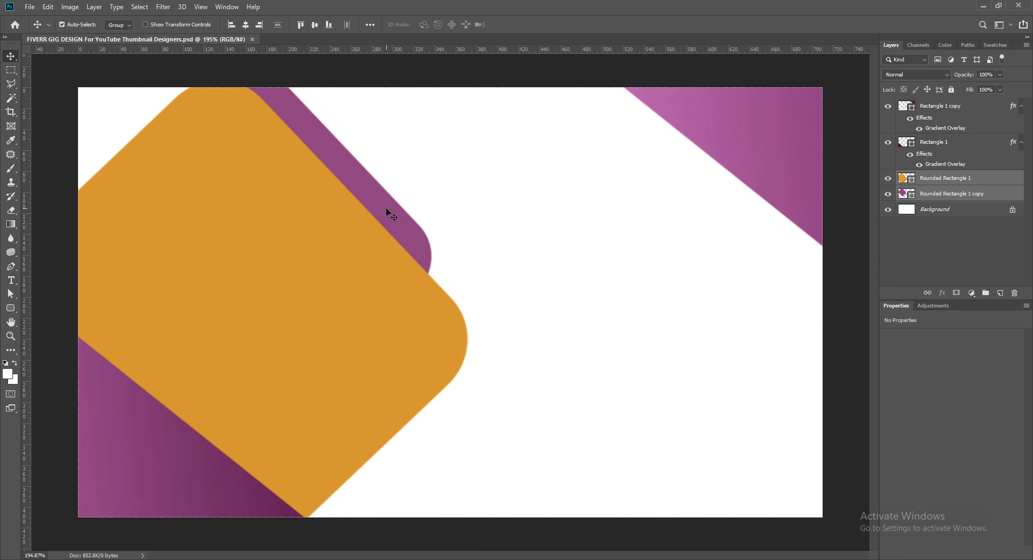
- Recolour the rounded rectangle copy behind the orange shape to dark purple #5b0147
{"action": "double_click", "coordinate": [906, 194]}
{"action": "left_click", "coordinate": [812, 253]}
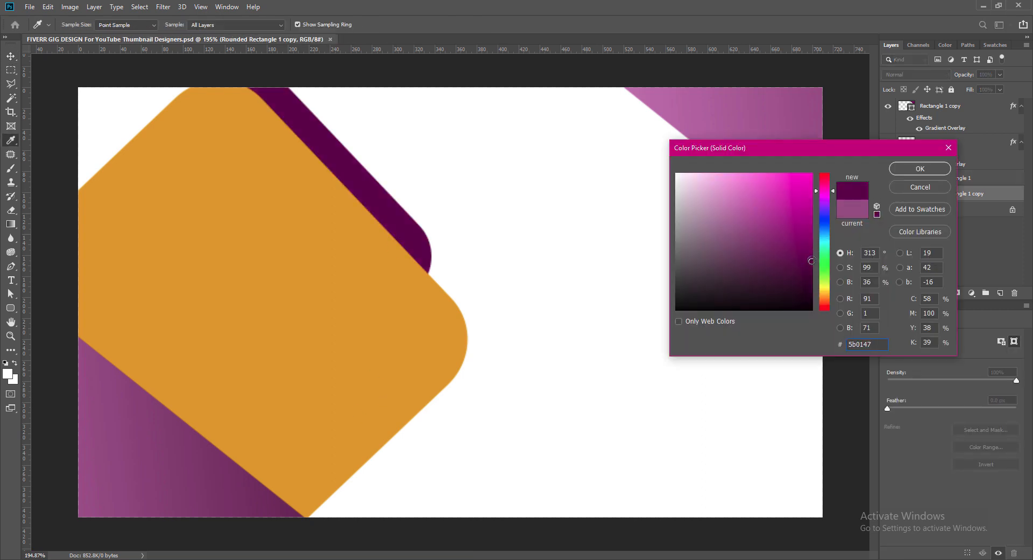
{"action": "left_click", "coordinate": [920, 169]}
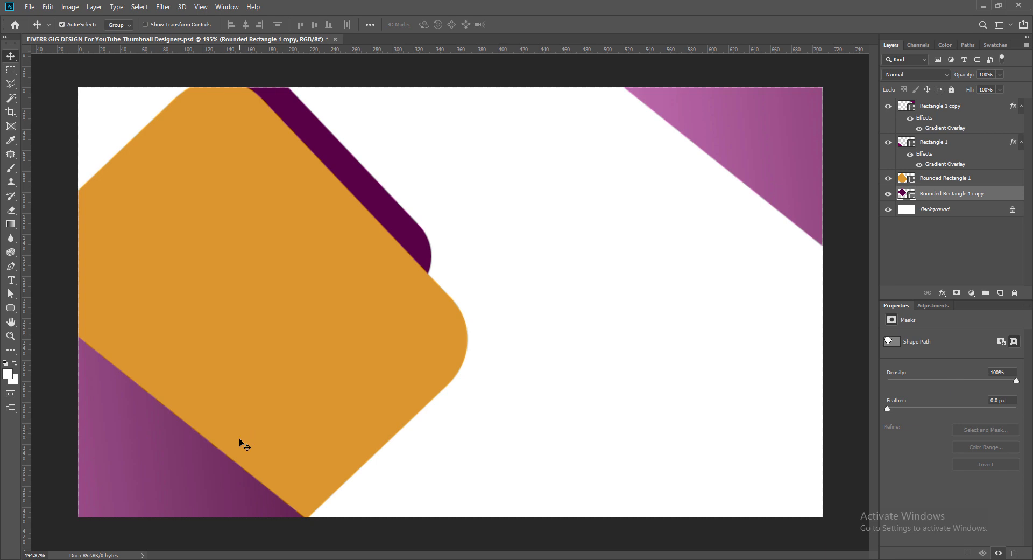
- Recolour the orange rounded rectangle to light pink, about #d479c0, and save the document
{"action": "left_click", "coordinate": [316, 343]}
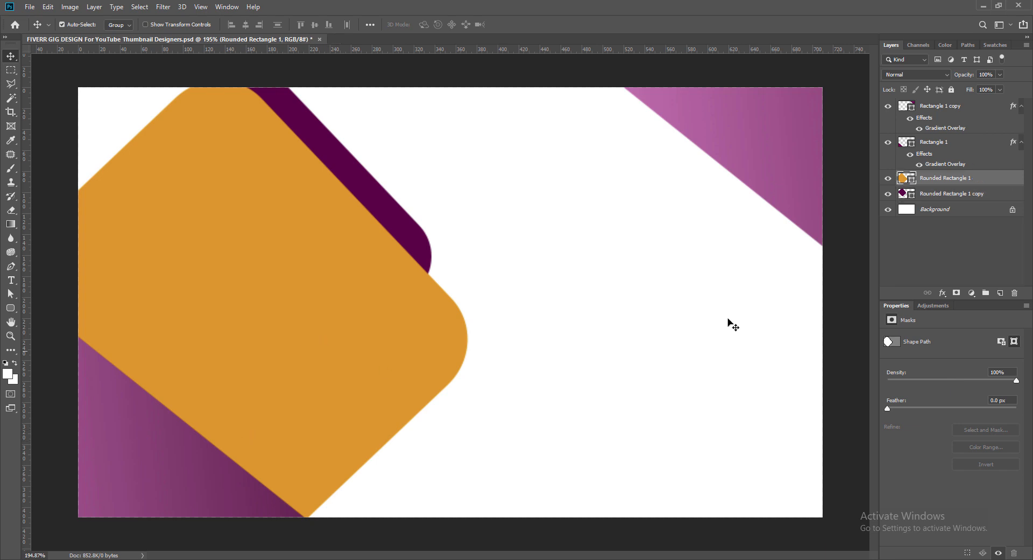
{"action": "double_click", "coordinate": [902, 178]}
{"action": "left_click", "coordinate": [88, 499]}
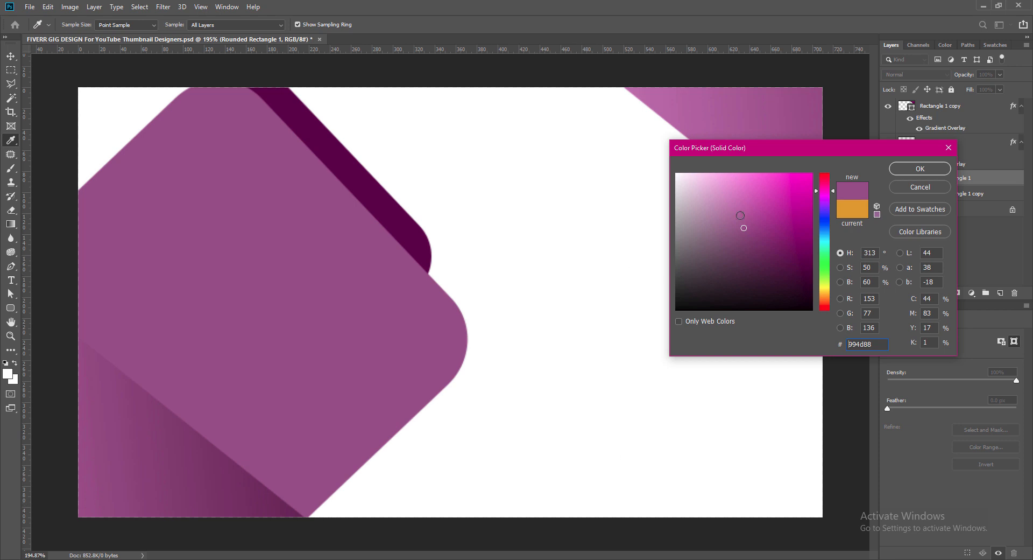
{"action": "left_click", "coordinate": [739, 213]}
{"action": "left_click_drag", "start_coordinate": [740, 213], "coordinate": [740, 201]}
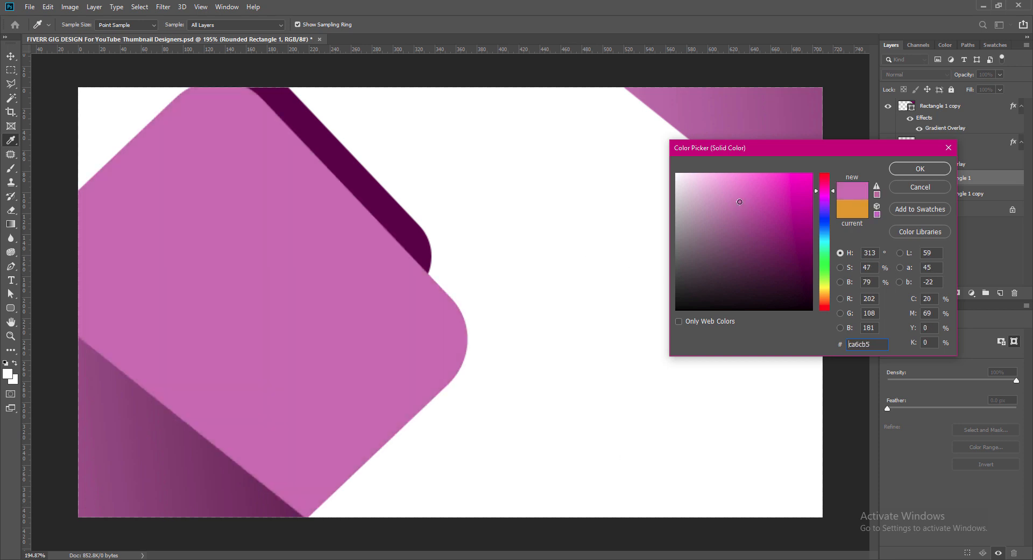
{"action": "left_click", "coordinate": [756, 202]}
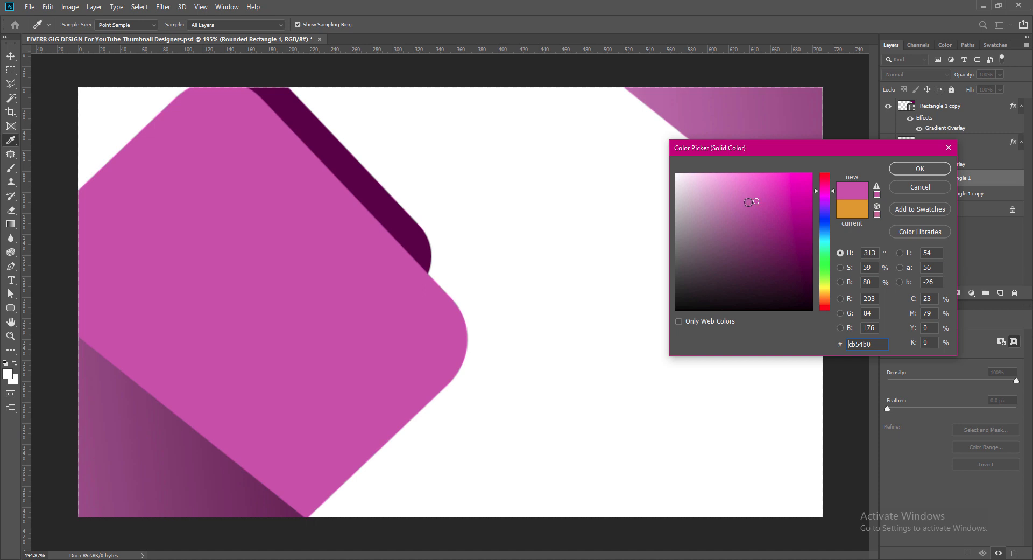
{"action": "left_click", "coordinate": [745, 202]}
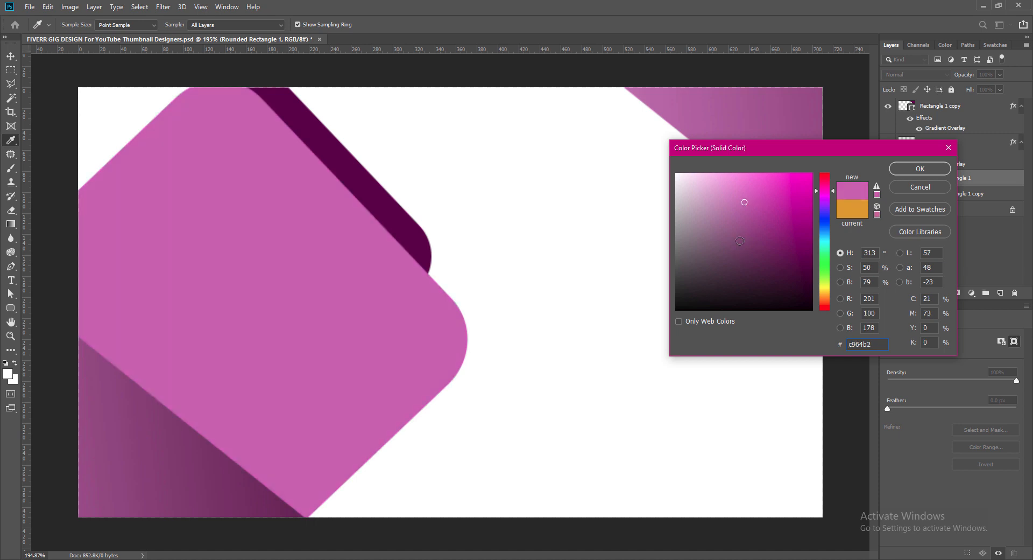
{"action": "left_click_drag", "start_coordinate": [746, 214], "coordinate": [747, 205]}
{"action": "left_click", "coordinate": [736, 197]}
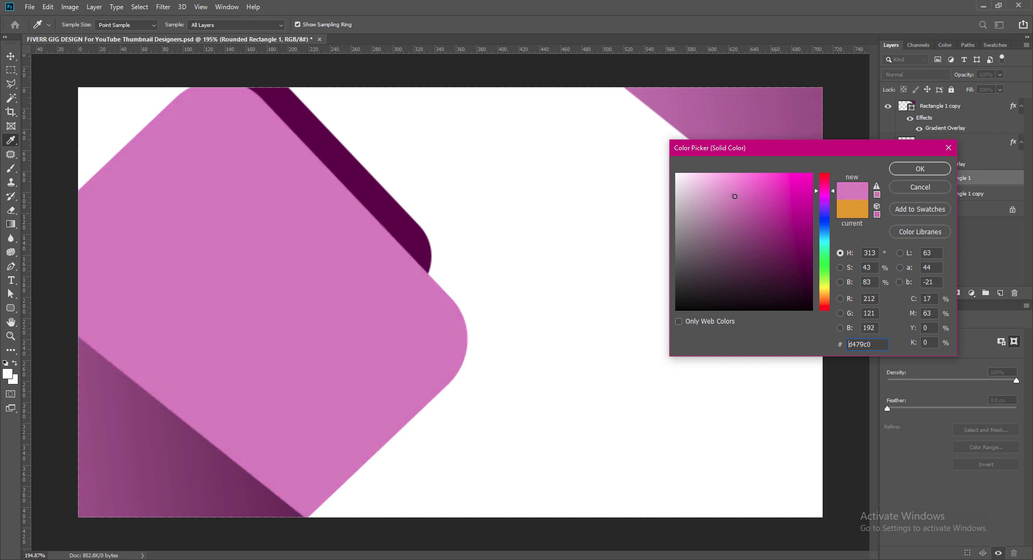
{"action": "left_click", "coordinate": [907, 171]}
{"action": "key", "text": "ctrl"}
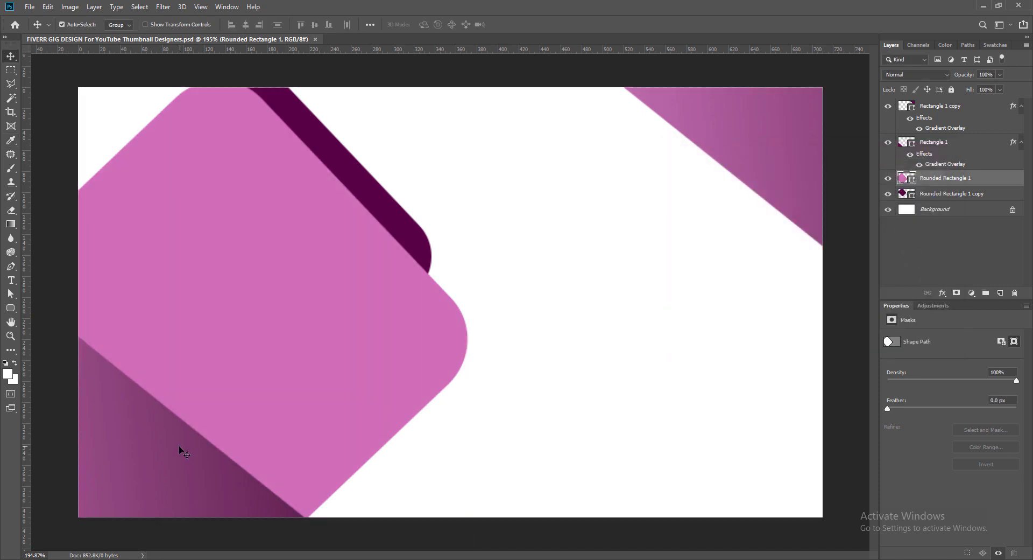
- Add a drop shadow to the lower-left triangle with global light turned off
{"action": "left_click", "coordinate": [179, 444]}
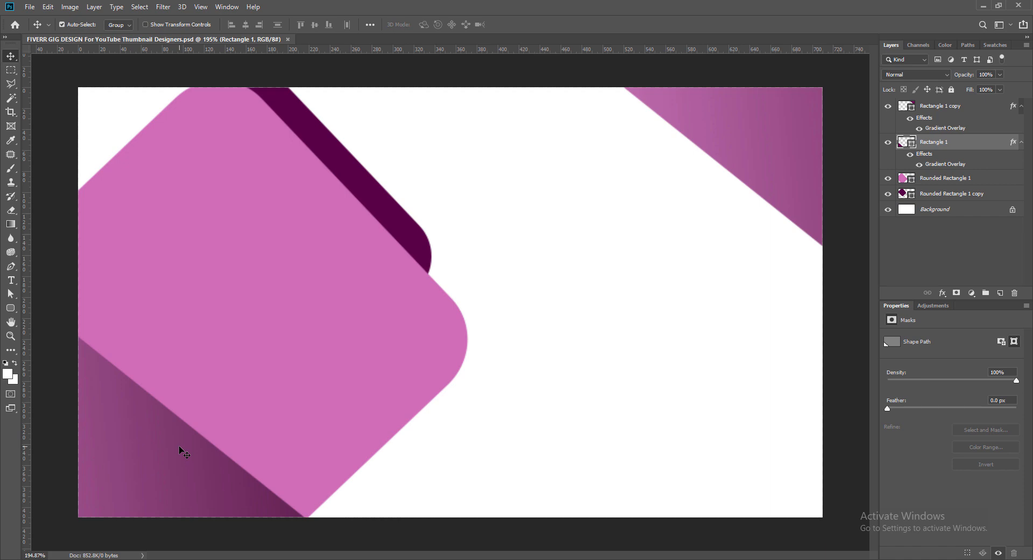
{"action": "right_click", "coordinate": [902, 144]}
{"action": "left_click", "coordinate": [913, 150]}
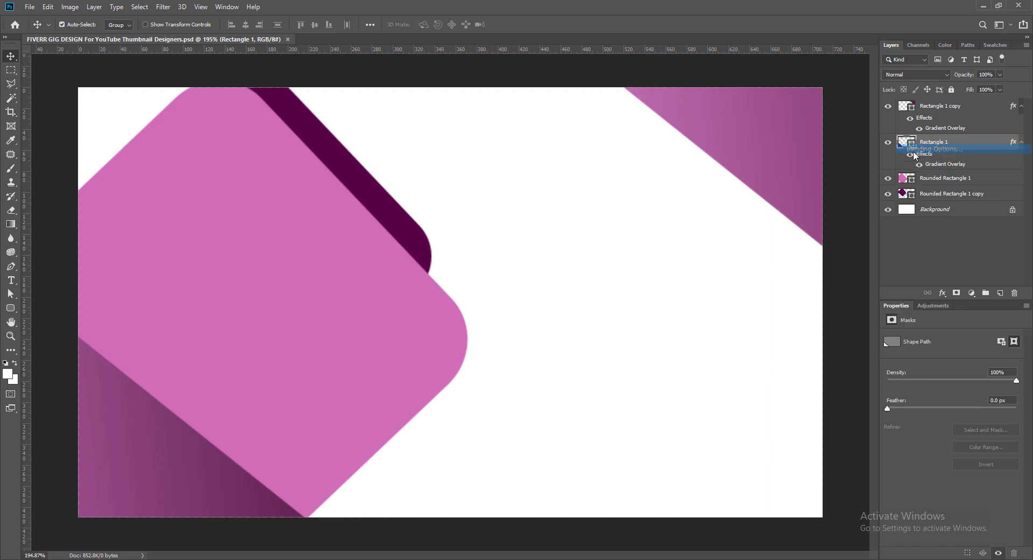
{"action": "left_click", "coordinate": [385, 331]}
{"action": "left_click", "coordinate": [396, 332]}
{"action": "left_click", "coordinate": [616, 199]}
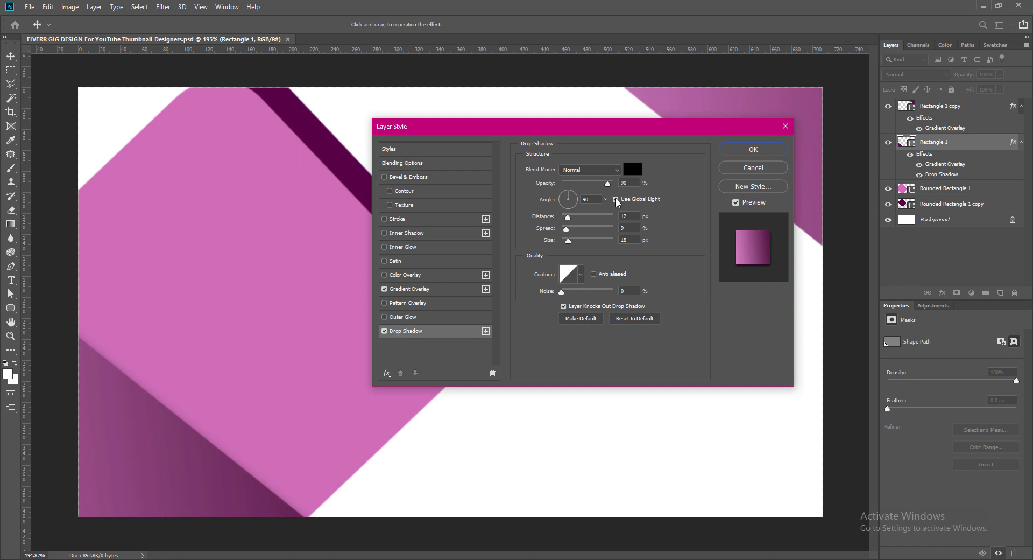
- Set the triangle's drop shadow to an angle of -45° and a size of 12 px, and apply it
{"action": "left_click", "coordinate": [577, 199]}
{"action": "left_click", "coordinate": [577, 205]}
{"action": "left_click_drag", "start_coordinate": [576, 204], "coordinate": [577, 207]}
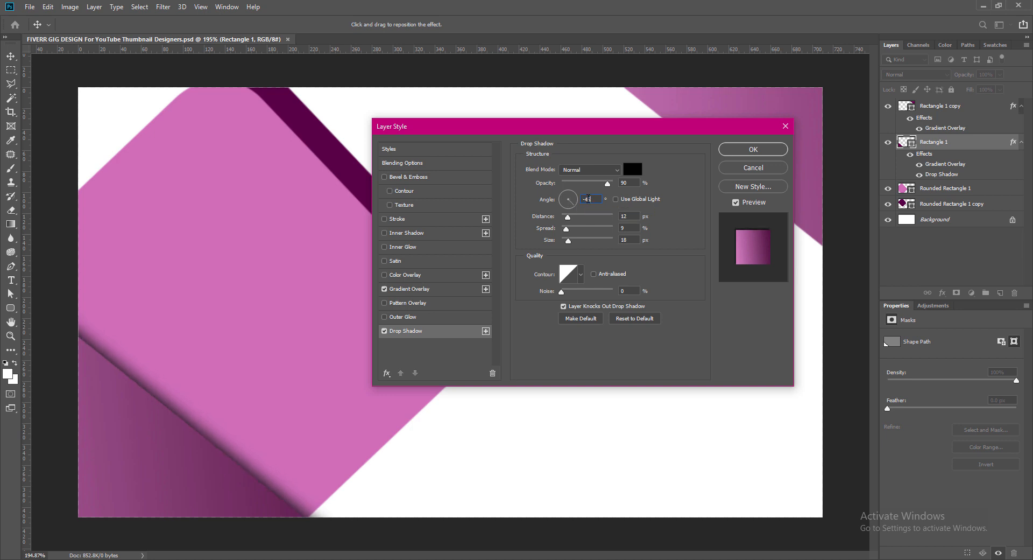
{"action": "left_click", "coordinate": [625, 240]}
{"action": "type", "text": "12"}
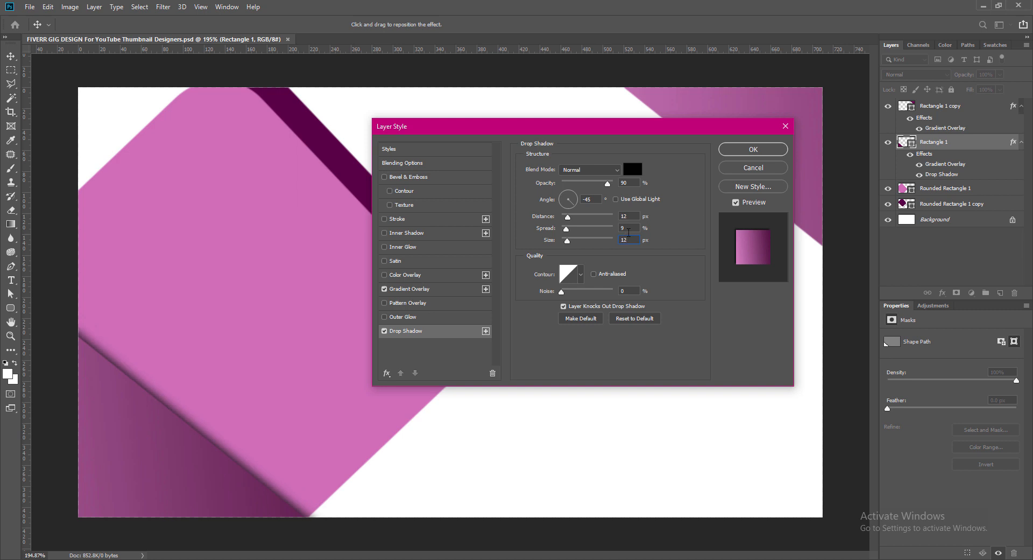
{"action": "left_click", "coordinate": [585, 200]}
{"action": "left_click", "coordinate": [753, 149]}
- Save the document and open the blending options of the pink rounded rectangle
{"action": "left_click", "coordinate": [429, 361]}
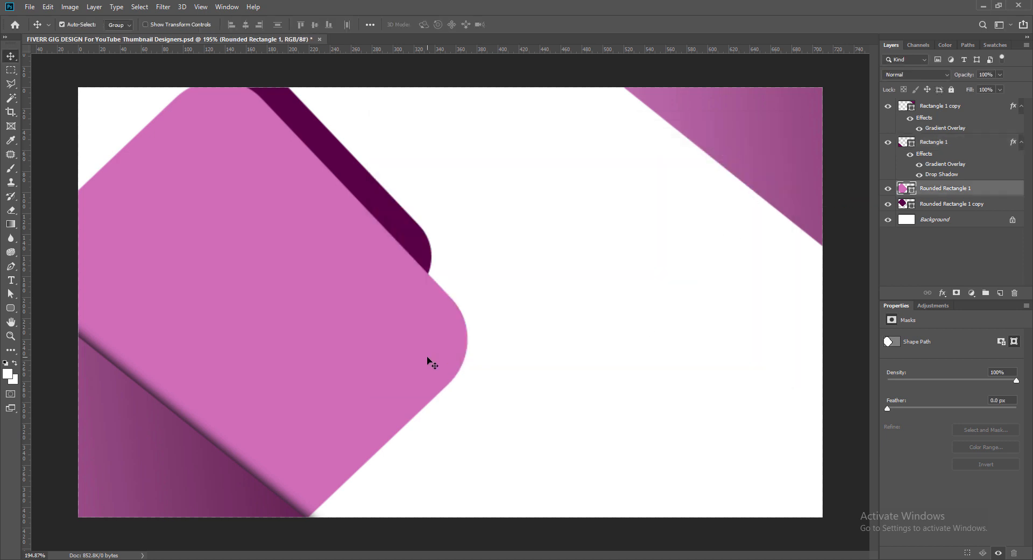
{"action": "key", "text": "ctrl+s"}
{"action": "right_click", "coordinate": [902, 189]}
{"action": "left_click", "coordinate": [926, 196]}
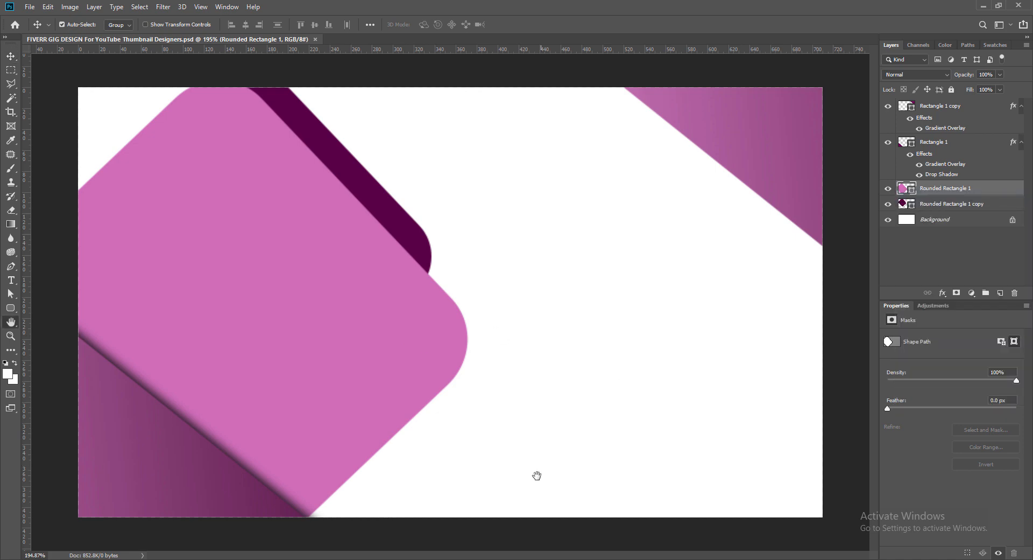
{"action": "left_click_drag", "start_coordinate": [463, 128], "coordinate": [533, 118]}
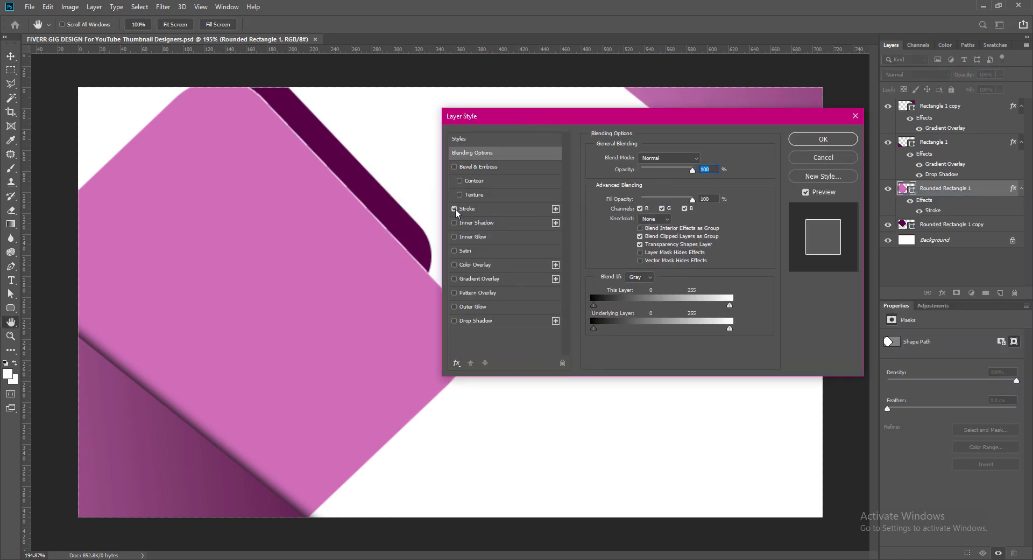
{"action": "left_click", "coordinate": [456, 208]}
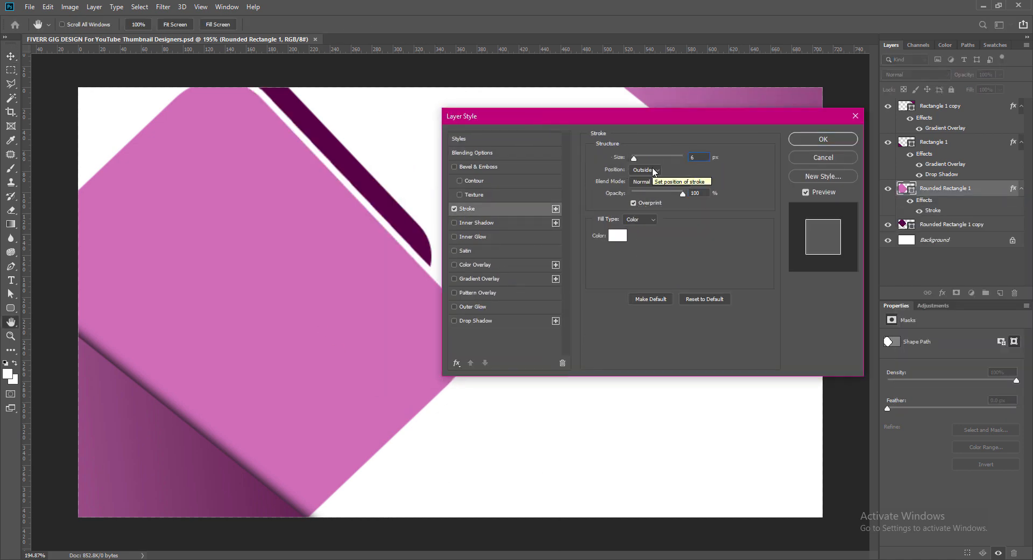
{"action": "type", "text": "3"}
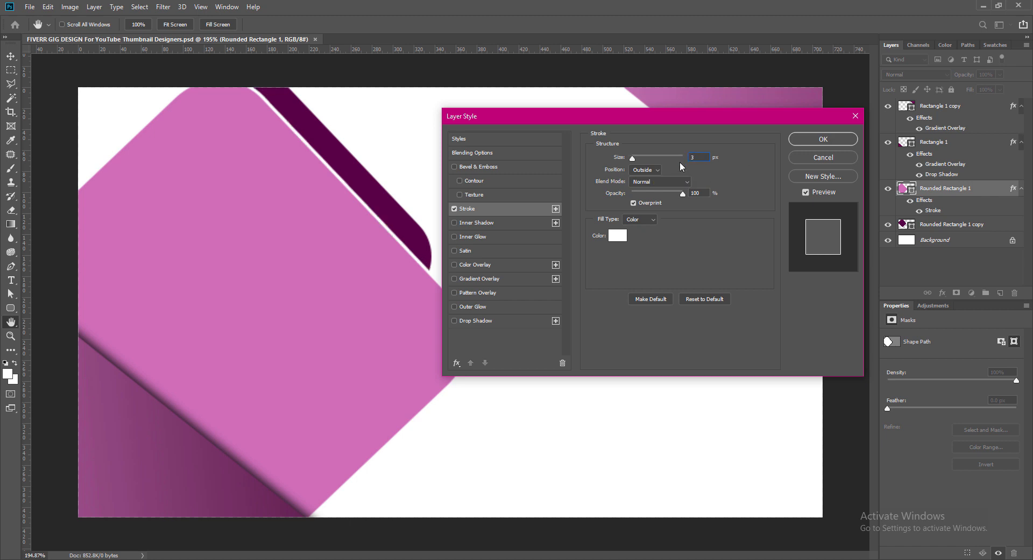
{"action": "left_click", "coordinate": [454, 208]}
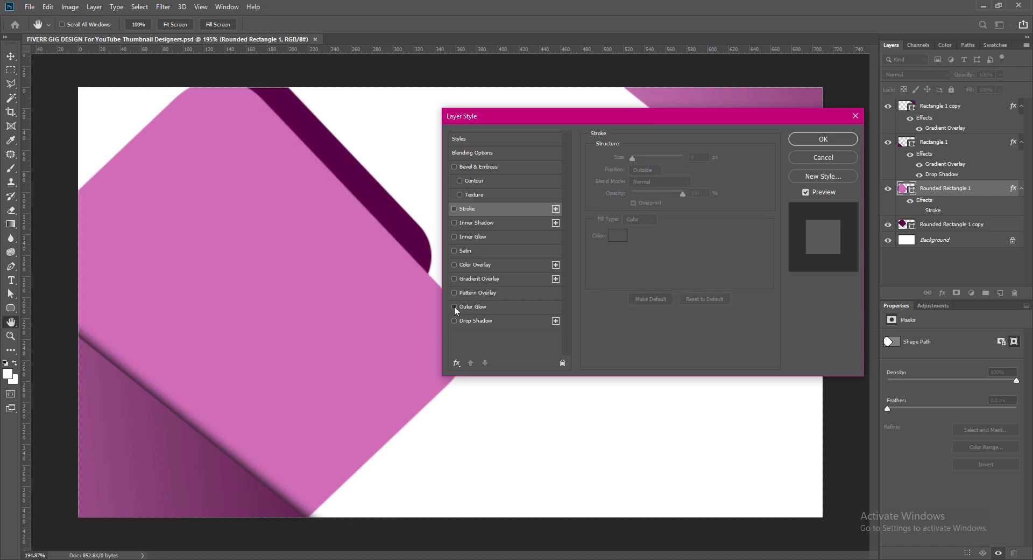
- Add a white outer glow to the pink rounded rectangle with 15% spread and about 12 px size
{"action": "left_click", "coordinate": [455, 306]}
{"action": "left_click", "coordinate": [467, 306]}
{"action": "left_click_drag", "start_coordinate": [640, 248], "coordinate": [640, 251]}
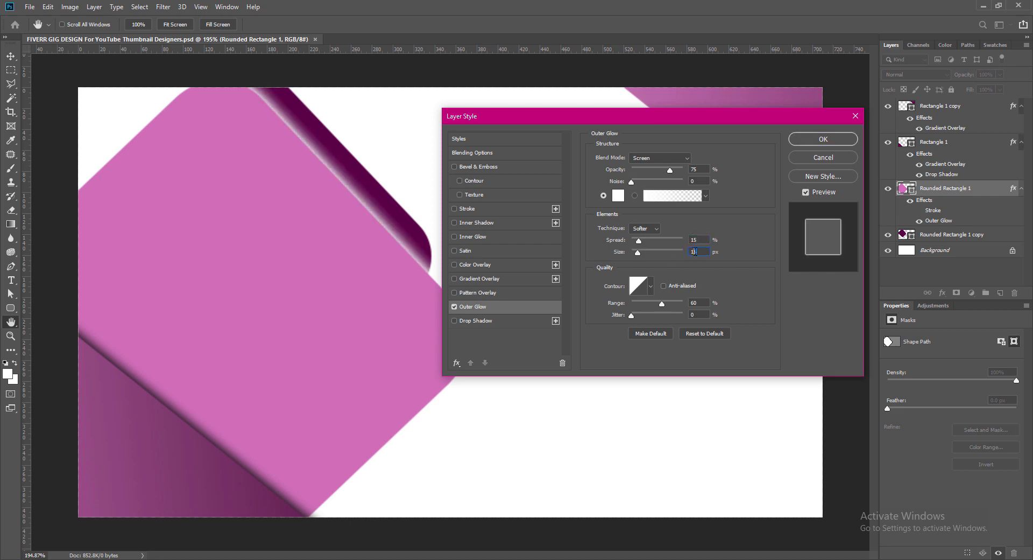
{"action": "type", "text": "3"}
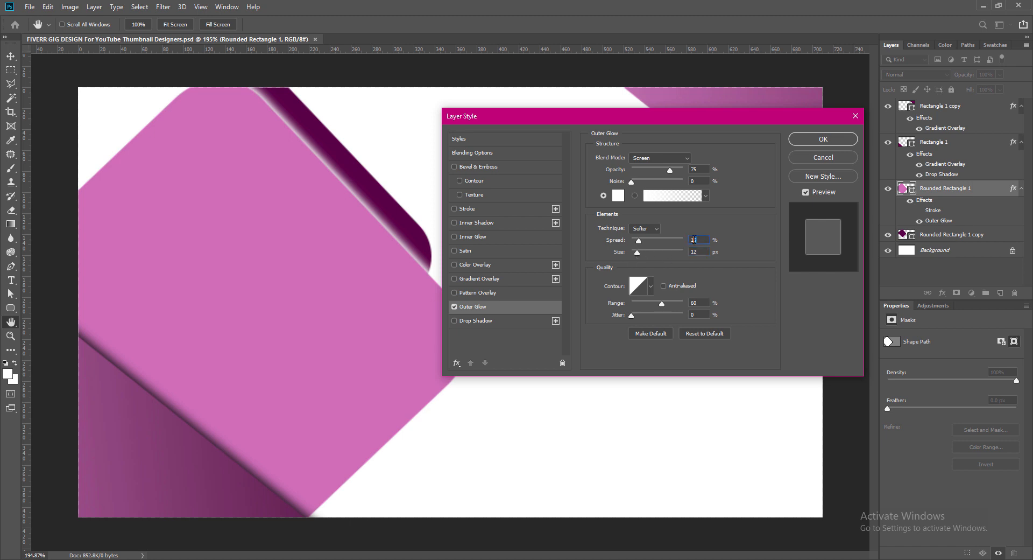
{"action": "type", "text": "2"}
{"action": "type", "text": "5"}
{"action": "left_click", "coordinate": [821, 140]}
- Nudge the dark purple rounded rectangle slightly to the right so more of it sticks out behind the pink shape
{"action": "key", "text": "v"}
{"action": "left_click", "coordinate": [412, 228]}
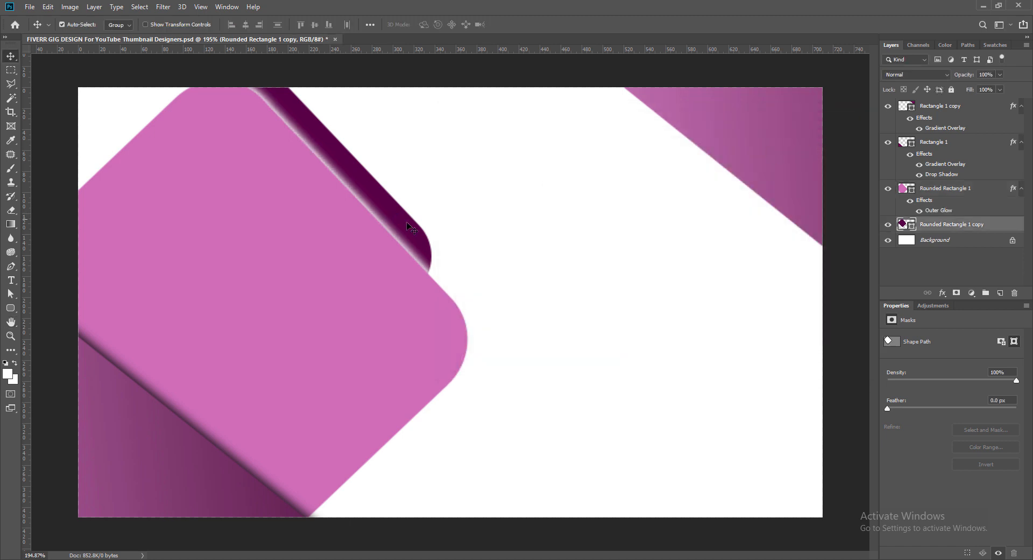
{"action": "key", "text": "Right"}
{"action": "key", "text": "Right"}
{"action": "key", "text": "Right"}
{"action": "key", "text": "Right"}
{"action": "key", "text": "Right"}
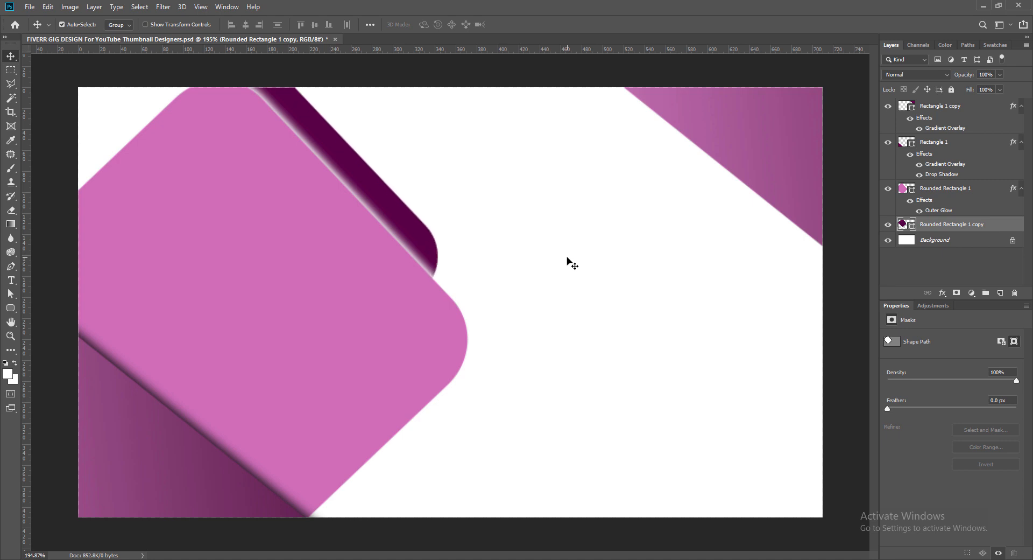
{"action": "key", "text": "Right"}
{"action": "key", "text": "Right"}
{"action": "key", "text": "Right"}
- Increase the pink shape's outer glow to 18% spread and 18 px size, and save the document
{"action": "left_click", "coordinate": [401, 260]}
{"action": "right_click", "coordinate": [956, 189]}
{"action": "left_click", "coordinate": [944, 193]}
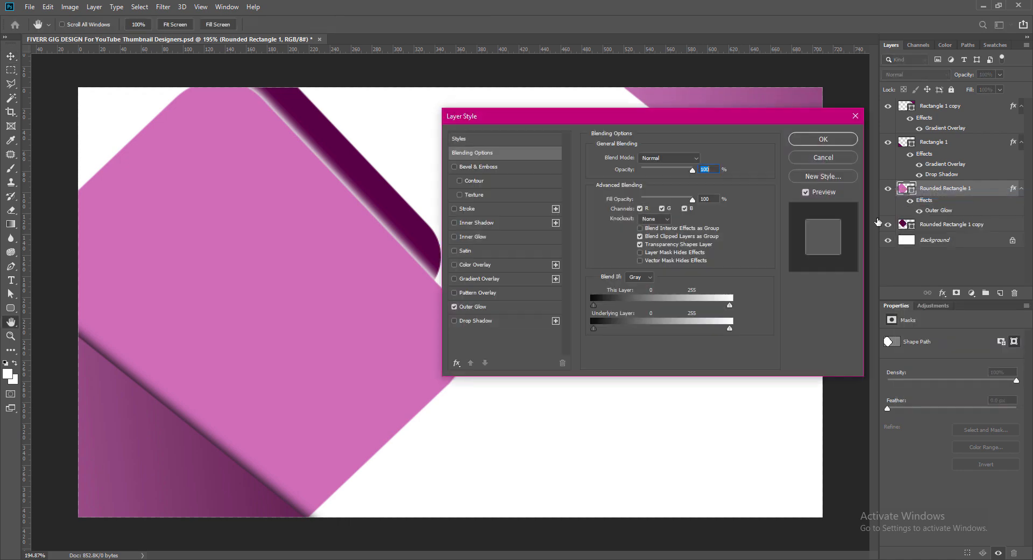
{"action": "left_click", "coordinate": [472, 306]}
{"action": "left_click", "coordinate": [694, 251]}
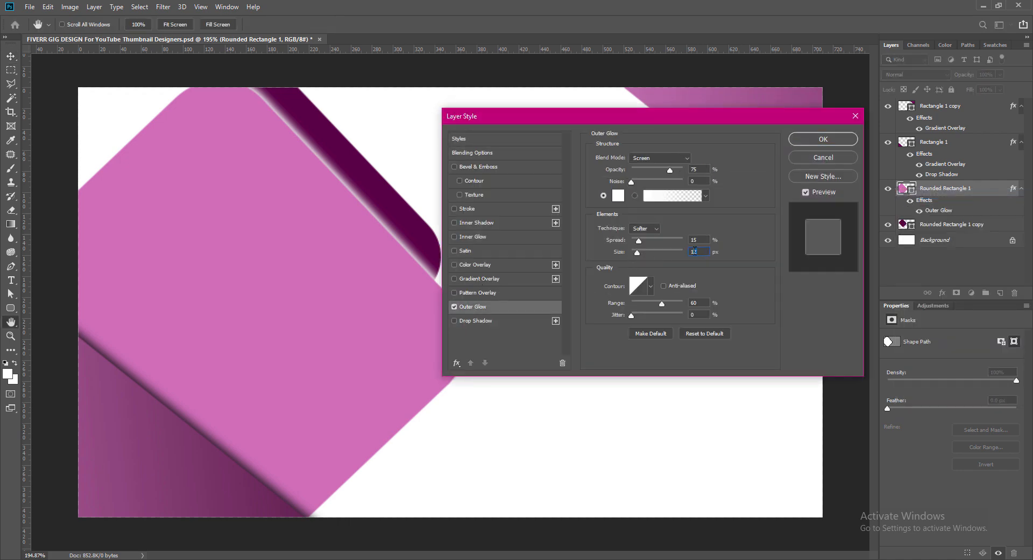
{"action": "scroll", "coordinate": [694, 251], "scroll_direction": "up", "scroll_amount": 6}
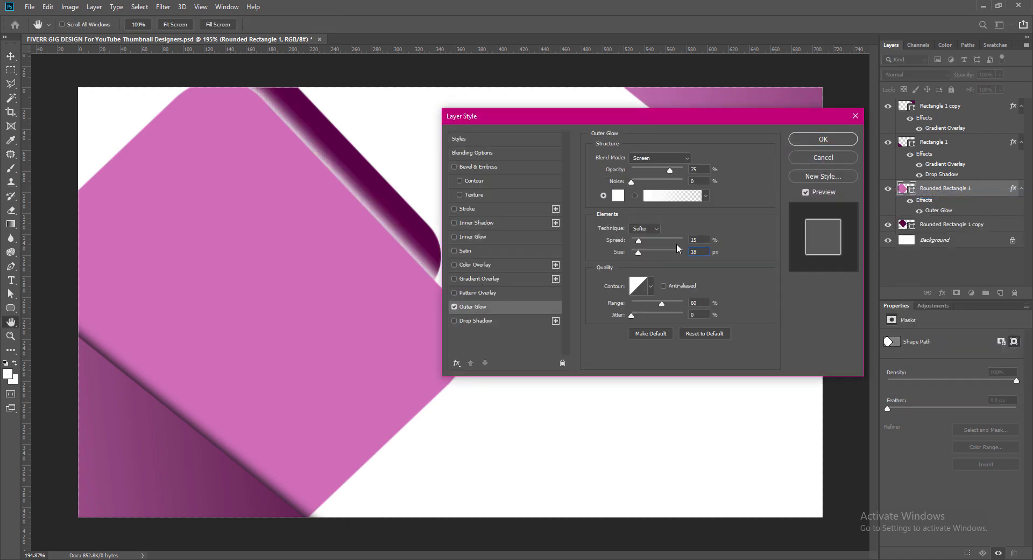
{"action": "scroll", "coordinate": [693, 239], "scroll_direction": "up", "scroll_amount": 6}
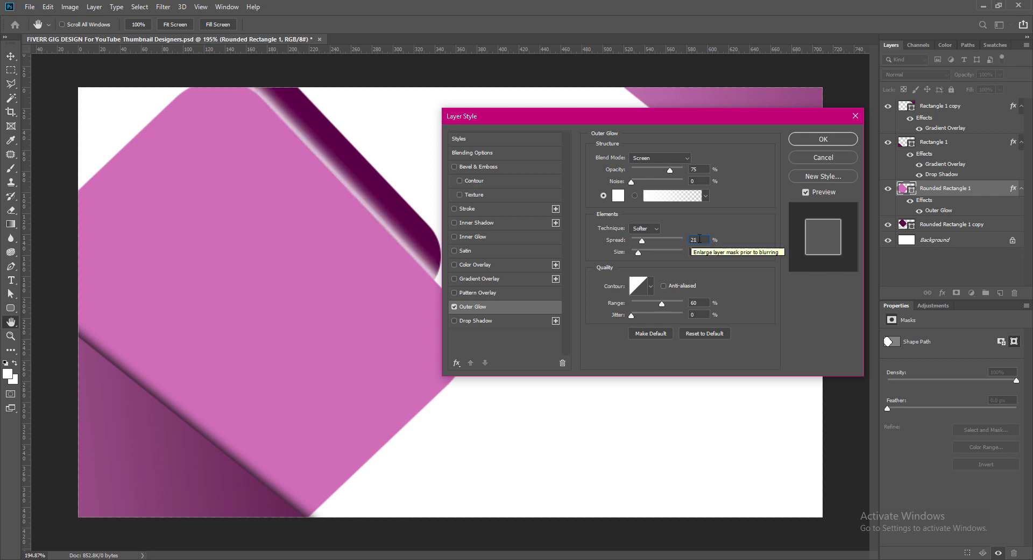
{"action": "scroll", "coordinate": [700, 238], "scroll_direction": "down", "scroll_amount": 3}
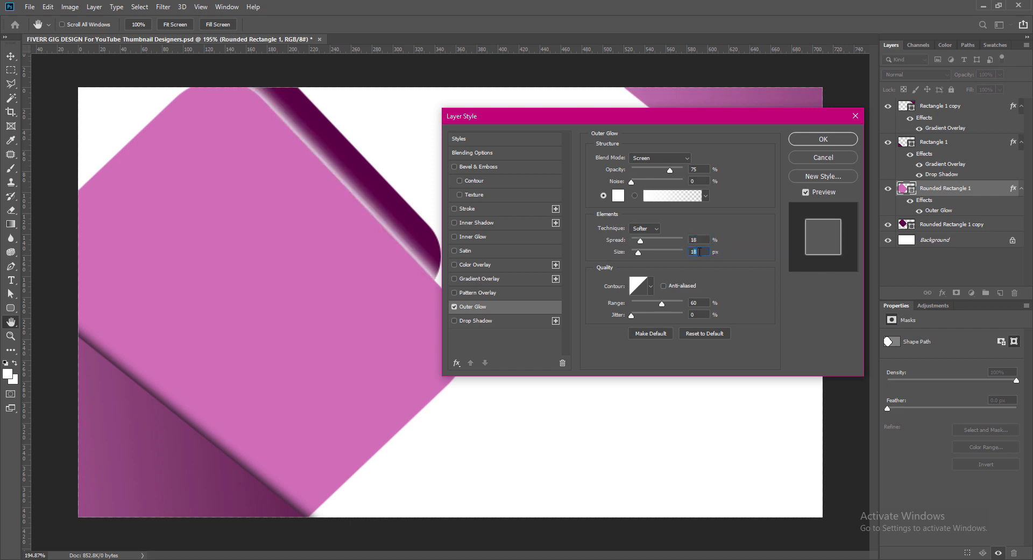
{"action": "left_click", "coordinate": [814, 141]}
{"action": "key", "text": "v"}
{"action": "left_click", "coordinate": [723, 145], "text": "ctrl"}
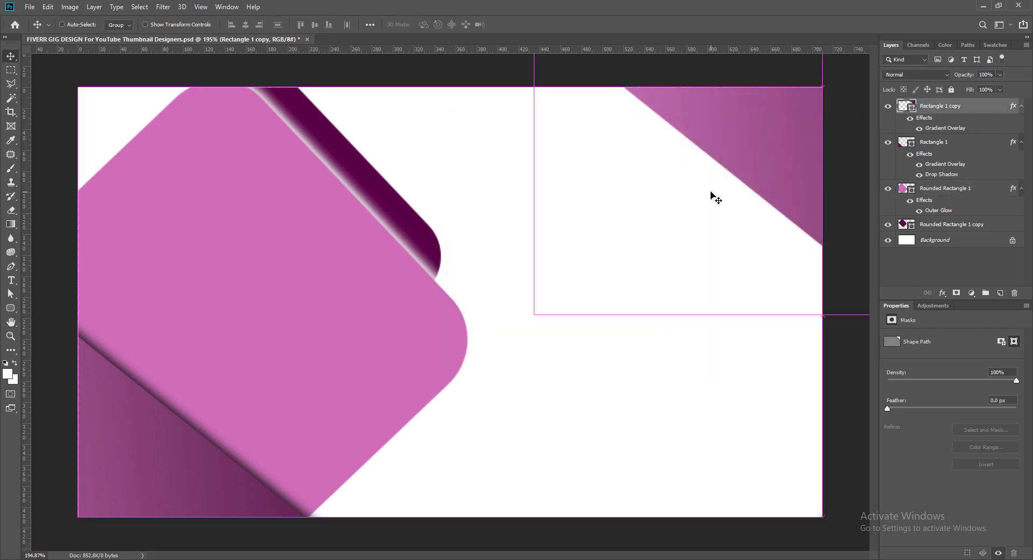
{"action": "key", "text": "ctrl+s"}
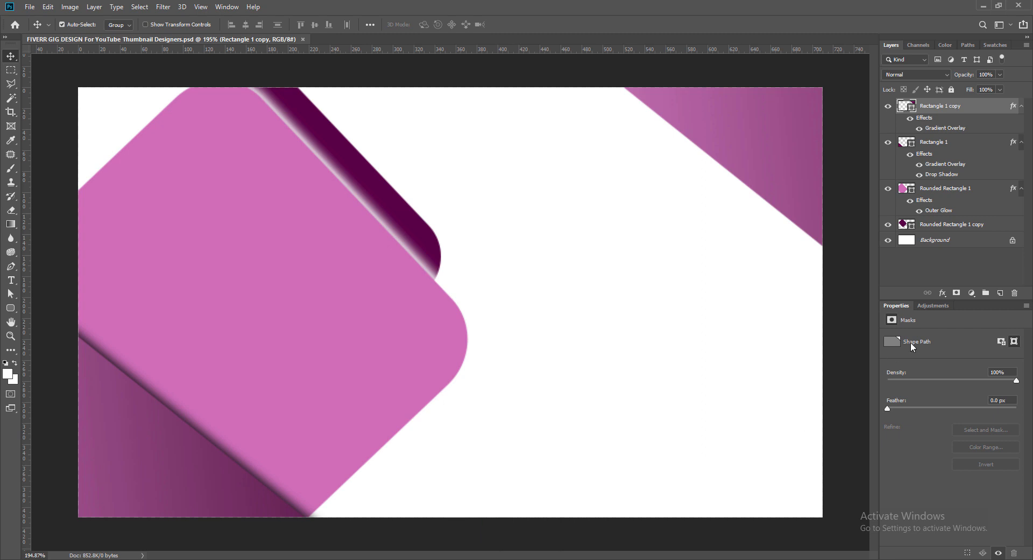
- Add a layer directly above the background and draw a white rectangle of 775 by 454 px covering the whole canvas
{"action": "left_click", "coordinate": [1000, 295]}
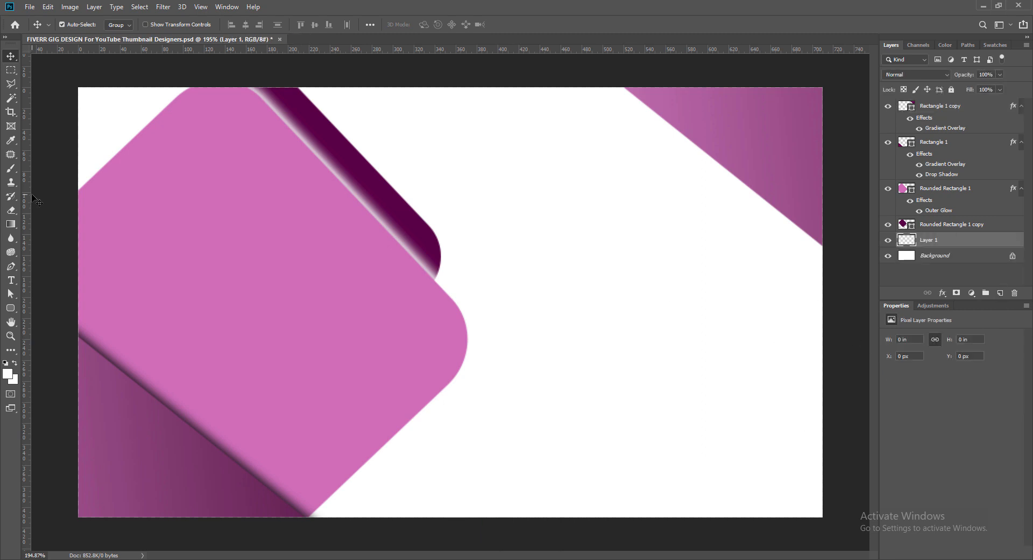
{"action": "right_click", "coordinate": [11, 308]}
{"action": "left_click", "coordinate": [43, 303]}
{"action": "mouse_move", "coordinate": [45, 63]}
{"action": "left_mouse_down"}
{"action": "mouse_move", "coordinate": [99, 270]}
{"action": "mouse_move", "coordinate": [821, 508]}
{"action": "mouse_move", "coordinate": [859, 540]}
{"action": "left_mouse_up"}
{"action": "key", "text": "v"}
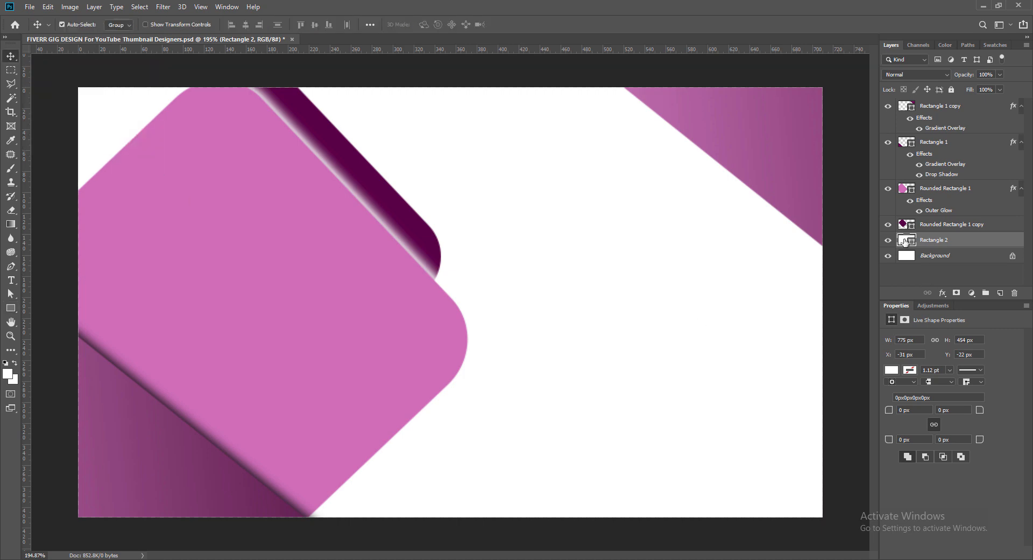
- Add a pink-to-dark-purple gradient overlay to the white canvas-sized rectangle
{"action": "double_click", "coordinate": [911, 247]}
{"action": "left_click", "coordinate": [456, 276]}
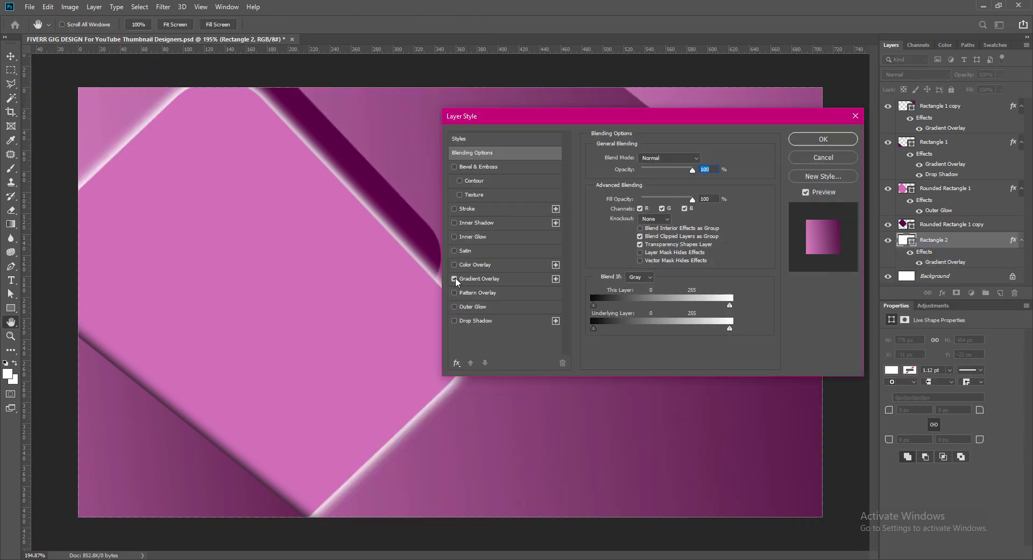
{"action": "left_click_drag", "start_coordinate": [536, 115], "coordinate": [609, 269]}
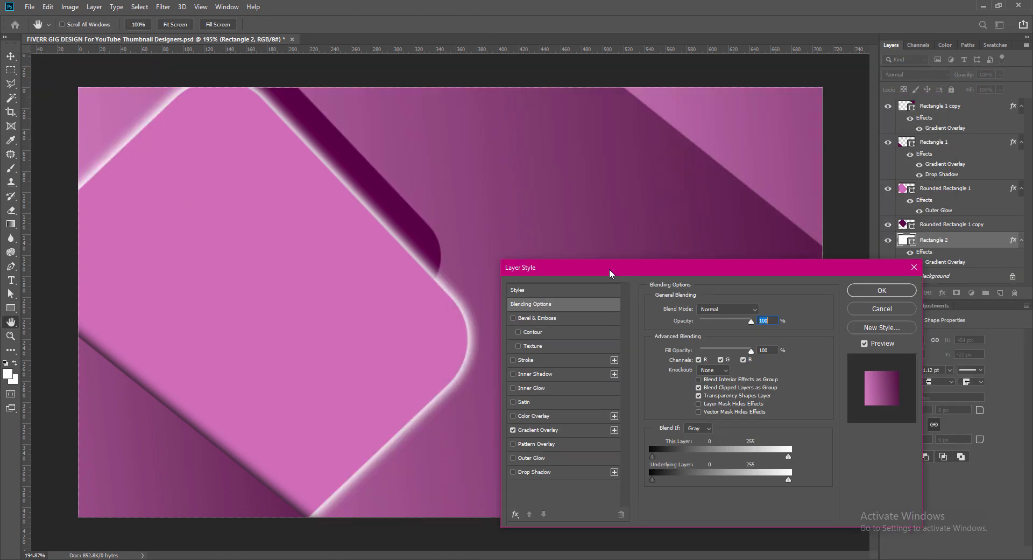
{"action": "left_click", "coordinate": [539, 431]}
{"action": "left_click", "coordinate": [761, 334]}
{"action": "left_click", "coordinate": [761, 334]}
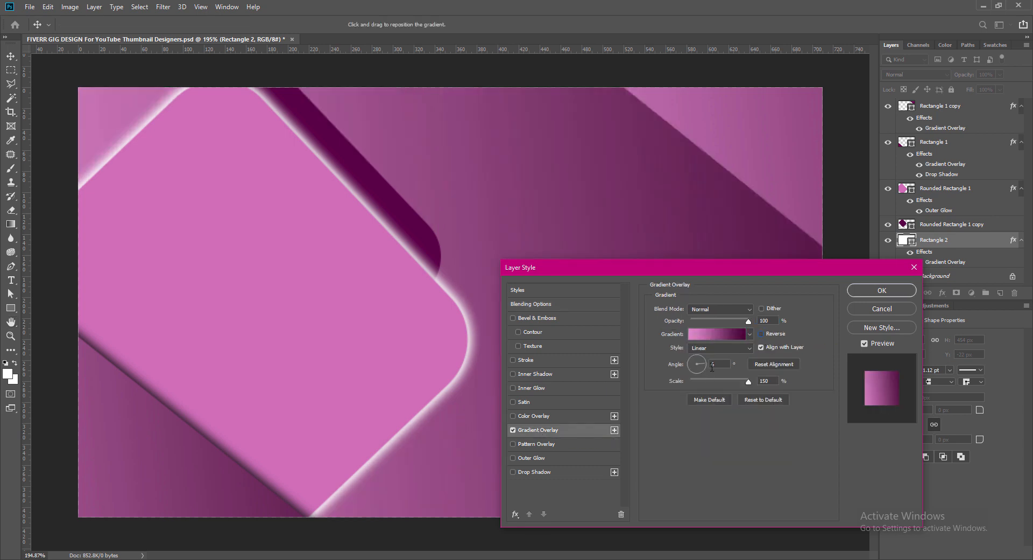
- Set the gradient overlay to the Reflected style, reverse it, and set its angle to 21°
{"action": "left_click", "coordinate": [720, 347]}
{"action": "left_click", "coordinate": [711, 375]}
{"action": "left_click", "coordinate": [761, 334]}
{"action": "double_click", "coordinate": [721, 364]}
{"action": "type", "text": "-21"}
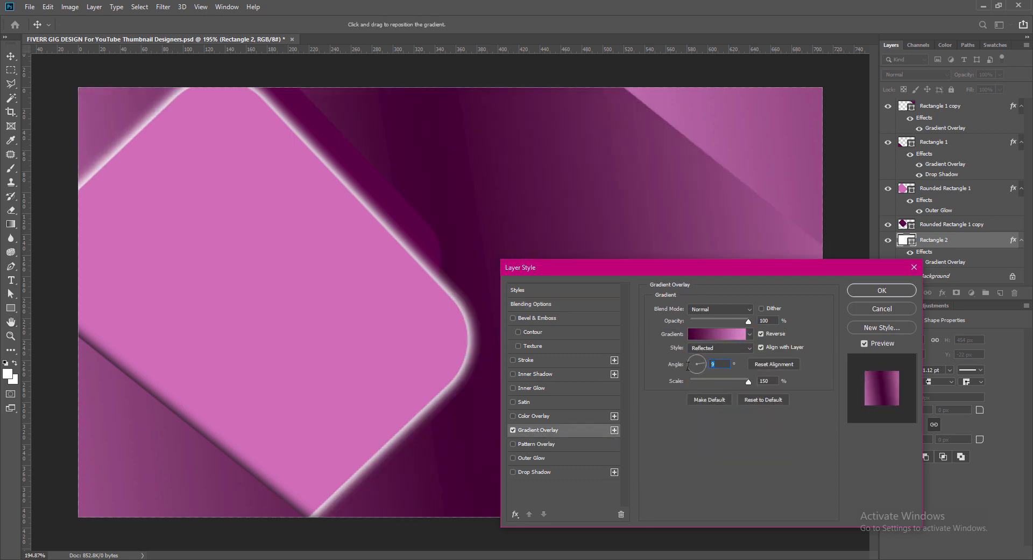
{"action": "key", "text": "BackSpace"}
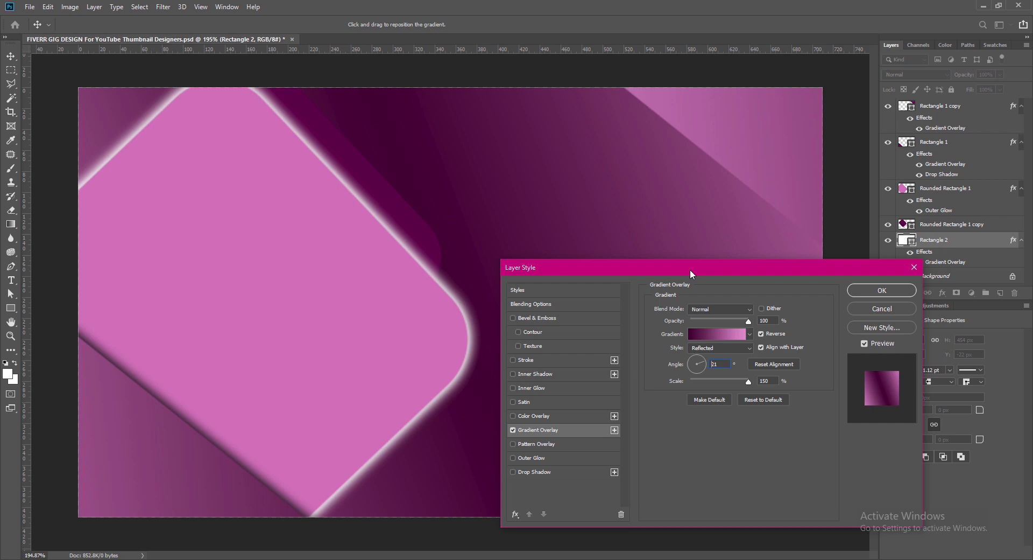
- Change the gradient overlay's style to Radial
{"action": "left_click_drag", "start_coordinate": [690, 269], "coordinate": [686, 237]}
{"action": "left_click", "coordinate": [736, 306]}
{"action": "left_click", "coordinate": [718, 318]}
- Shift the overlay's dark and light gradient stops to redder hues for a maroon-to-rose gradient, and apply the layer style
{"action": "left_click", "coordinate": [715, 300]}
{"action": "double_click", "coordinate": [617, 456]}
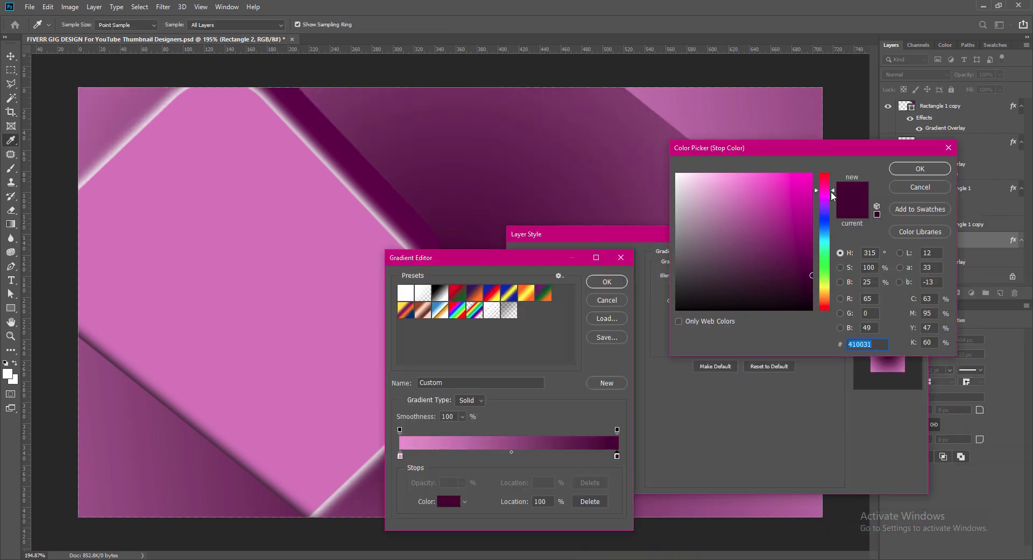
{"action": "left_click_drag", "start_coordinate": [832, 193], "coordinate": [833, 186]}
{"action": "left_click", "coordinate": [914, 172]}
{"action": "double_click", "coordinate": [399, 456]}
{"action": "key", "text": "Return"}
{"action": "key", "text": "Return"}
{"action": "left_click", "coordinate": [870, 258]}
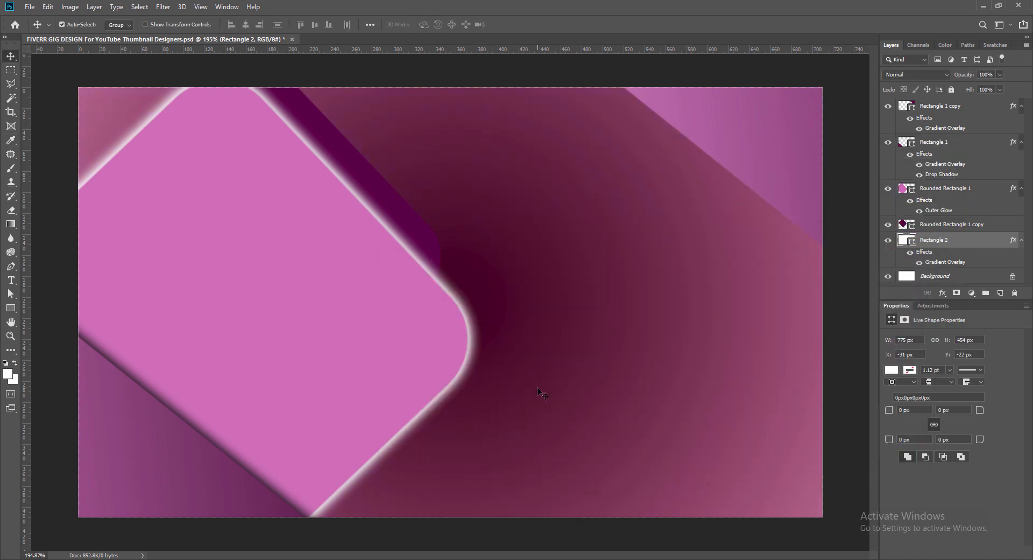
- Try the background rectangle's gradient overlay without the Reverse option
{"action": "right_click", "coordinate": [1013, 238]}
{"action": "left_click", "coordinate": [963, 255]}
{"action": "left_click", "coordinate": [539, 399]}
{"action": "left_click", "coordinate": [767, 300]}
{"action": "left_click", "coordinate": [767, 300]}
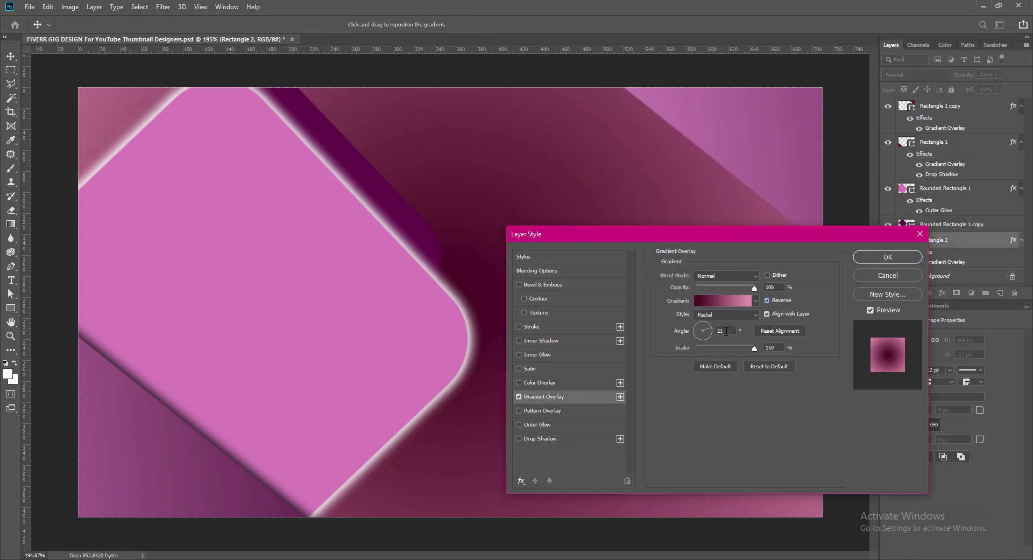
{"action": "left_click_drag", "start_coordinate": [721, 235], "coordinate": [799, 199]}
{"action": "key", "text": "Return"}
- Add a black drop shadow to the upper-right purple corner shape with angle -45°, distance 15 px and size 18 px
{"action": "left_click", "coordinate": [904, 109]}
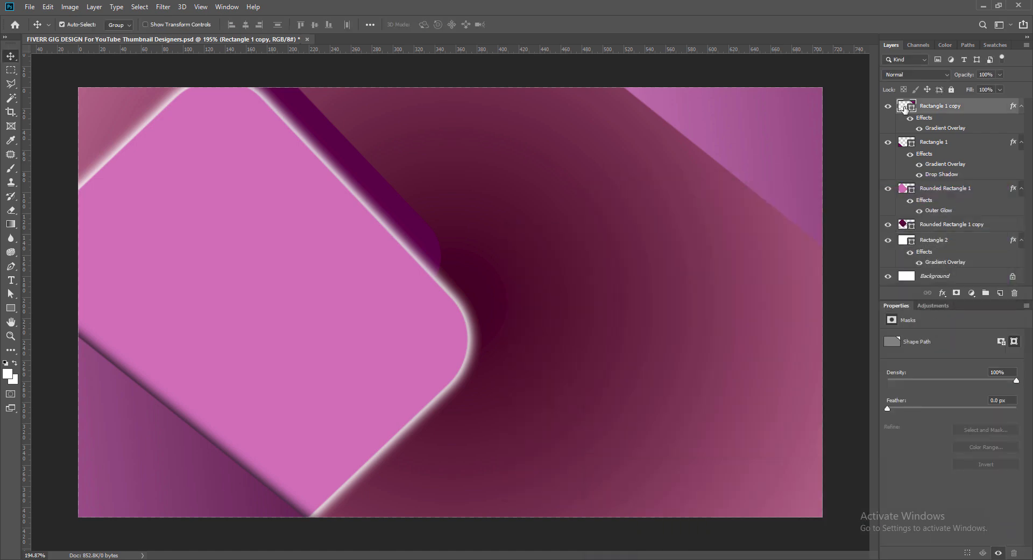
{"action": "double_click", "coordinate": [904, 110]}
{"action": "left_click", "coordinate": [624, 396]}
{"action": "left_click_drag", "start_coordinate": [787, 307], "coordinate": [784, 307]}
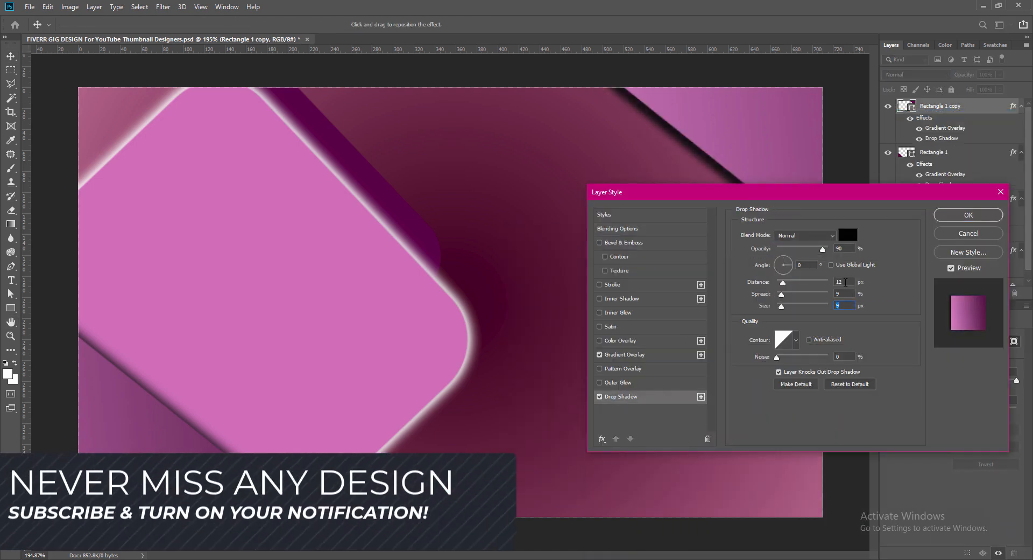
{"action": "double_click", "coordinate": [845, 282]}
{"action": "type", "text": "9"}
{"action": "left_click_drag", "start_coordinate": [790, 264], "coordinate": [785, 307]}
{"action": "double_click", "coordinate": [844, 282]}
{"action": "type", "text": "15"}
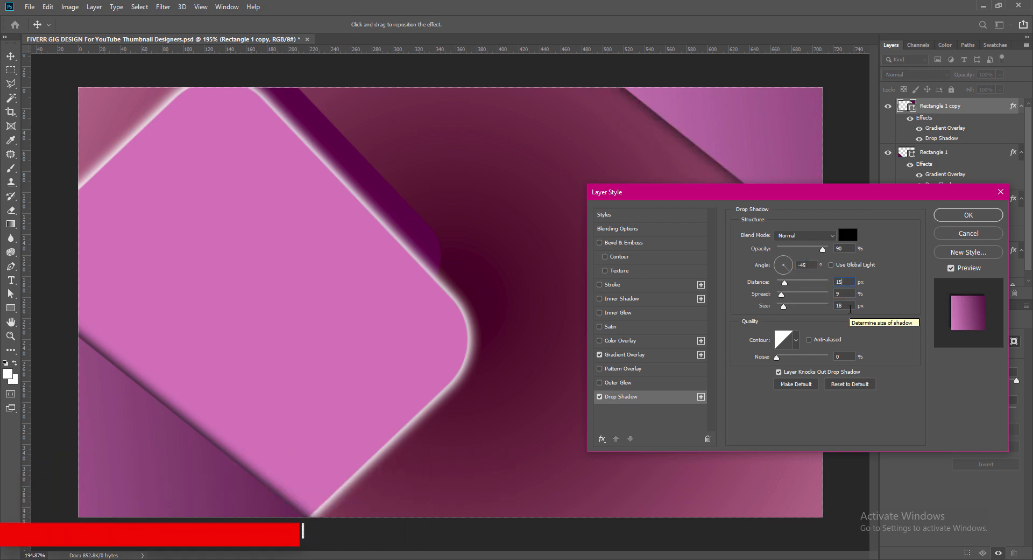
{"action": "left_click", "coordinate": [968, 214]}
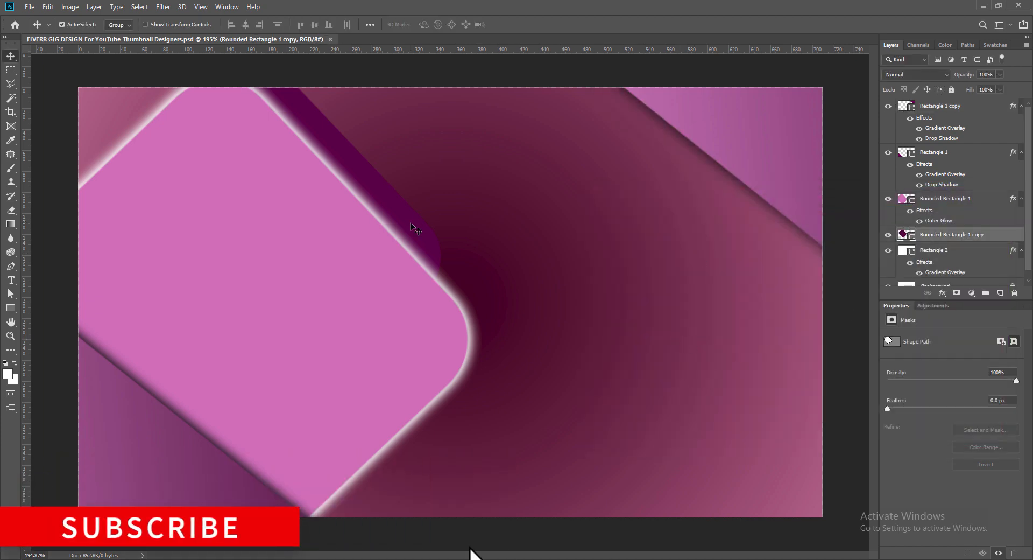
- Recolor the dark purple rounded rectangle behind the pink shape to crimson #bd0059
{"action": "double_click", "coordinate": [905, 234]}
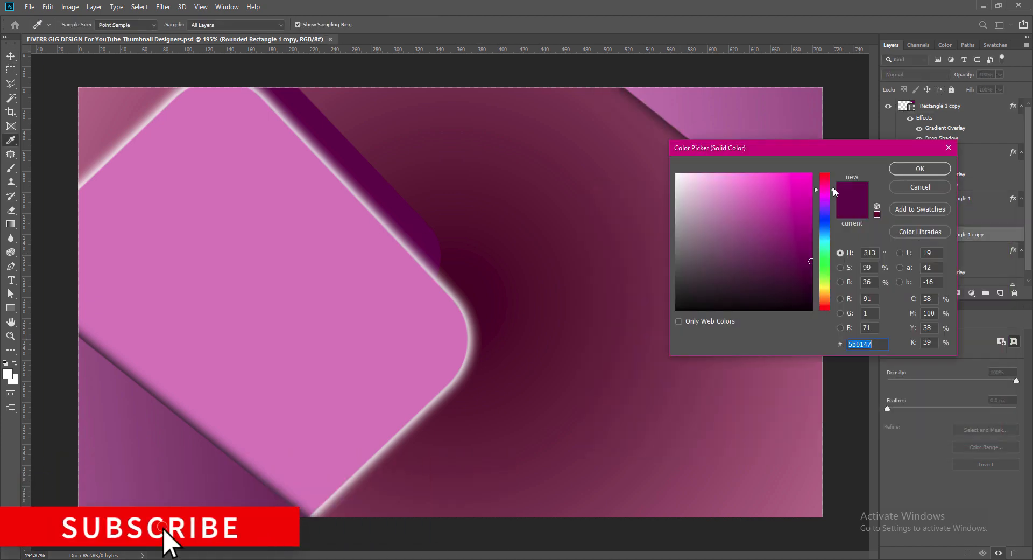
{"action": "left_click_drag", "start_coordinate": [834, 189], "coordinate": [834, 184]}
{"action": "left_click", "coordinate": [813, 214]}
{"action": "left_click", "coordinate": [814, 208]}
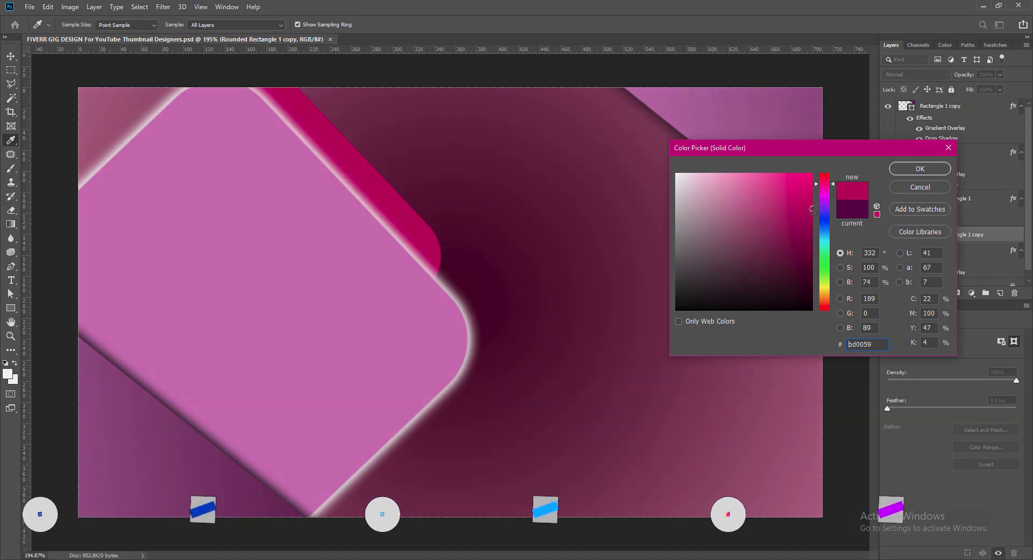
{"action": "left_click", "coordinate": [905, 170]}
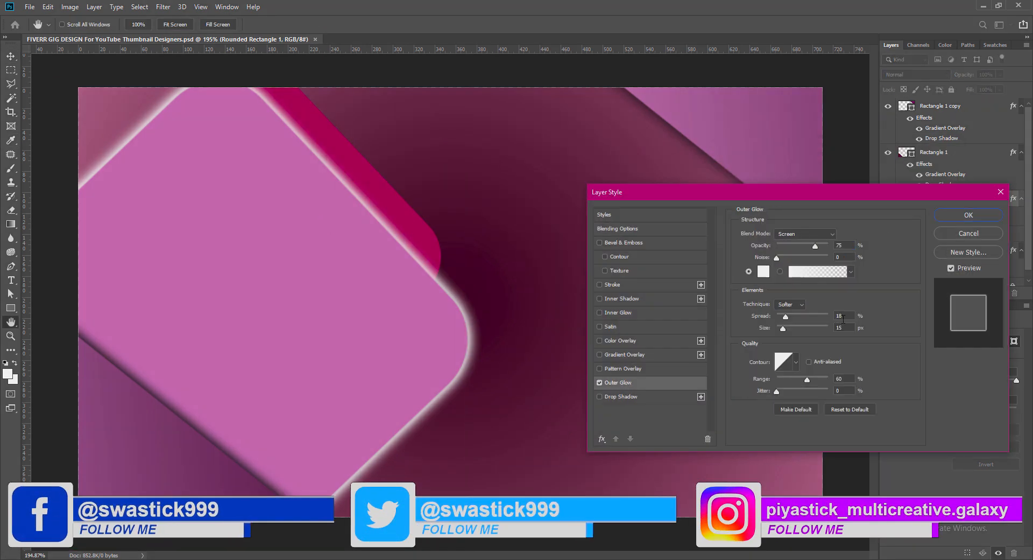
- Reduce the pink rounded rectangle's outer glow size to 9 px and save the document
{"action": "left_click_drag", "start_coordinate": [783, 328], "coordinate": [783, 328]}
{"action": "scroll", "coordinate": [848, 327], "scroll_direction": "down", "scroll_amount": 3}
{"action": "left_click", "coordinate": [843, 317]}
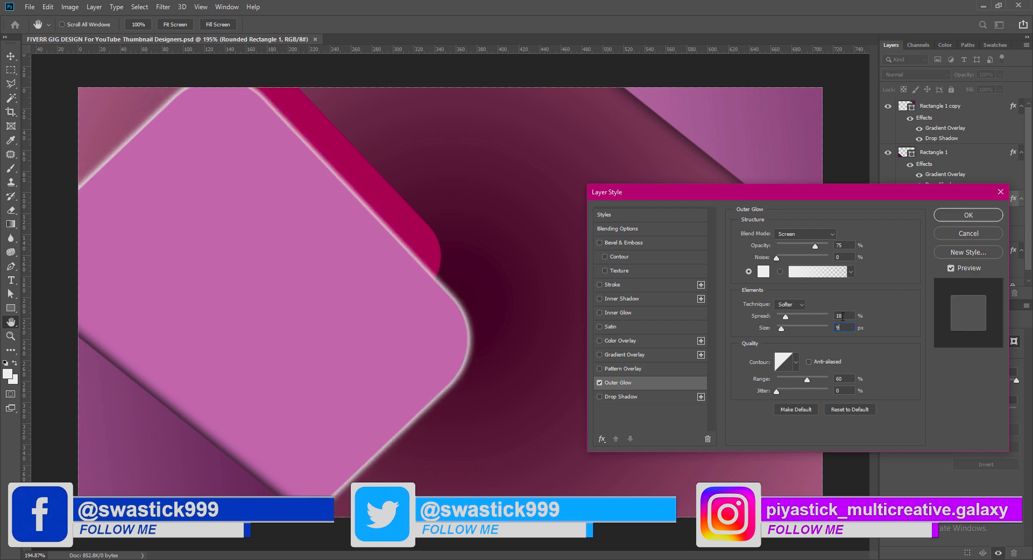
{"action": "scroll", "coordinate": [843, 317], "scroll_direction": "down", "scroll_amount": 3}
{"action": "scroll", "coordinate": [840, 318], "scroll_direction": "up", "scroll_amount": 3}
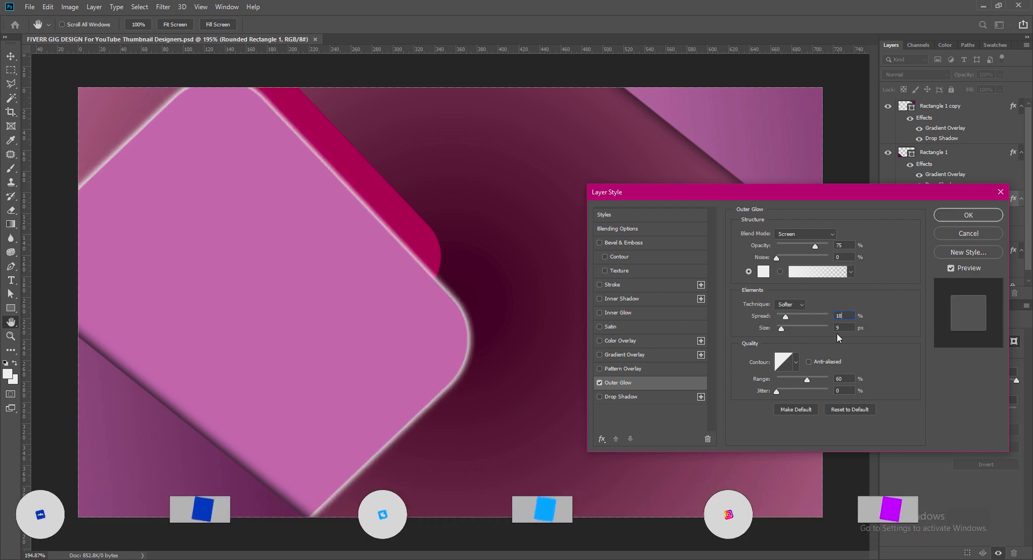
{"action": "key", "text": "Return"}
{"action": "key", "text": "ctrl+s"}
- Enable Bevel & Emboss with Texture on the maroon background rectangle
{"action": "left_click", "coordinate": [618, 329]}
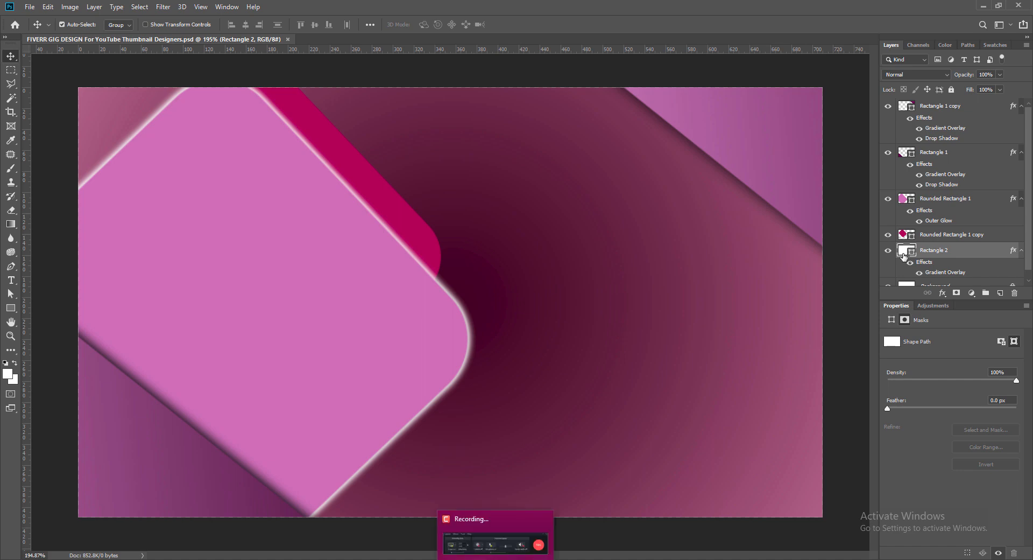
{"action": "double_click", "coordinate": [905, 250]}
{"action": "left_click", "coordinate": [606, 271]}
{"action": "left_click", "coordinate": [620, 272]}
{"action": "left_click_drag", "start_coordinate": [772, 194], "coordinate": [789, 169]}
- Try several texture patterns on the maroon background rectangle
{"action": "left_click", "coordinate": [817, 224]}
{"action": "left_click", "coordinate": [813, 256]}
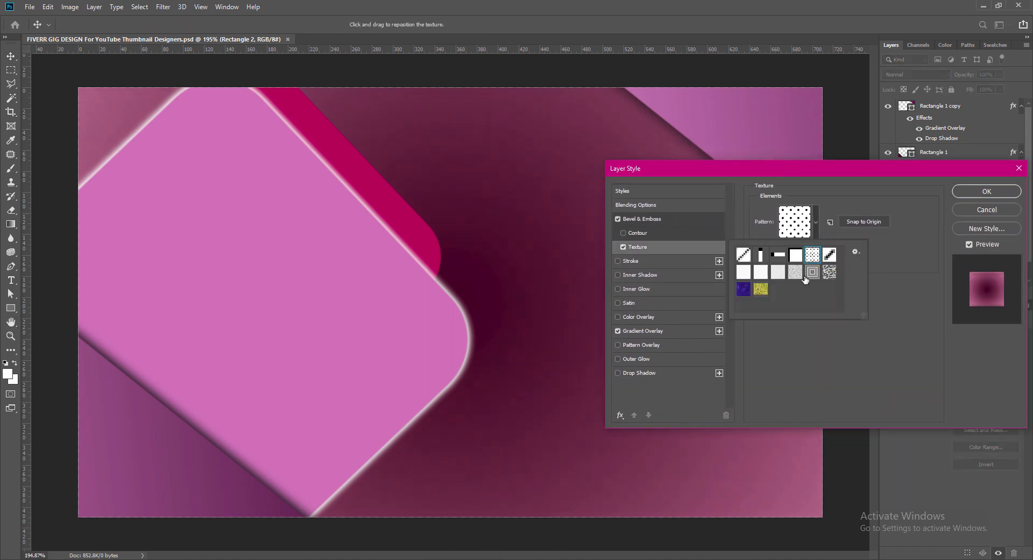
{"action": "left_click", "coordinate": [802, 277]}
{"action": "left_click", "coordinate": [811, 274]}
{"action": "left_click", "coordinate": [796, 257]}
{"action": "left_click", "coordinate": [814, 257]}
{"action": "left_click", "coordinate": [763, 291]}
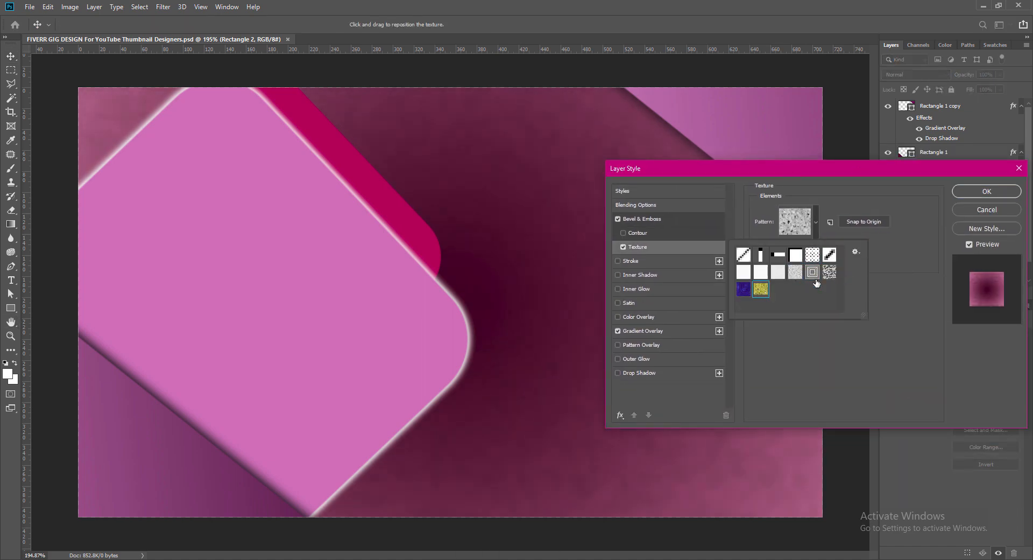
{"action": "left_click", "coordinate": [829, 273]}
{"action": "left_click", "coordinate": [895, 302]}
- Give the background texture the thick diagonal line pattern with 300% scale and +300% depth, and apply the style
{"action": "left_click_drag", "start_coordinate": [807, 247], "coordinate": [824, 257]}
{"action": "left_click", "coordinate": [817, 223]}
{"action": "double_click", "coordinate": [829, 255]}
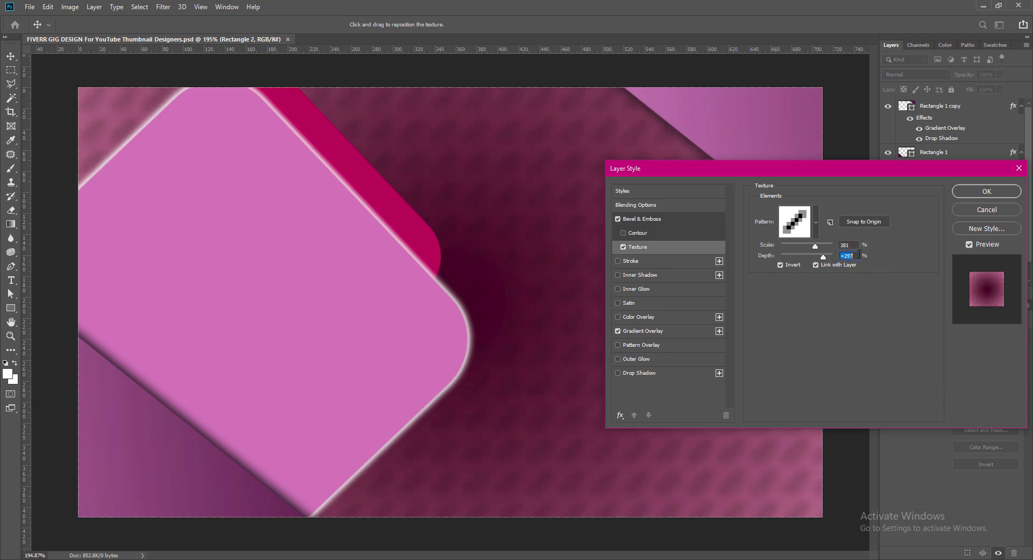
{"action": "double_click", "coordinate": [848, 245]}
{"action": "type", "text": "300"}
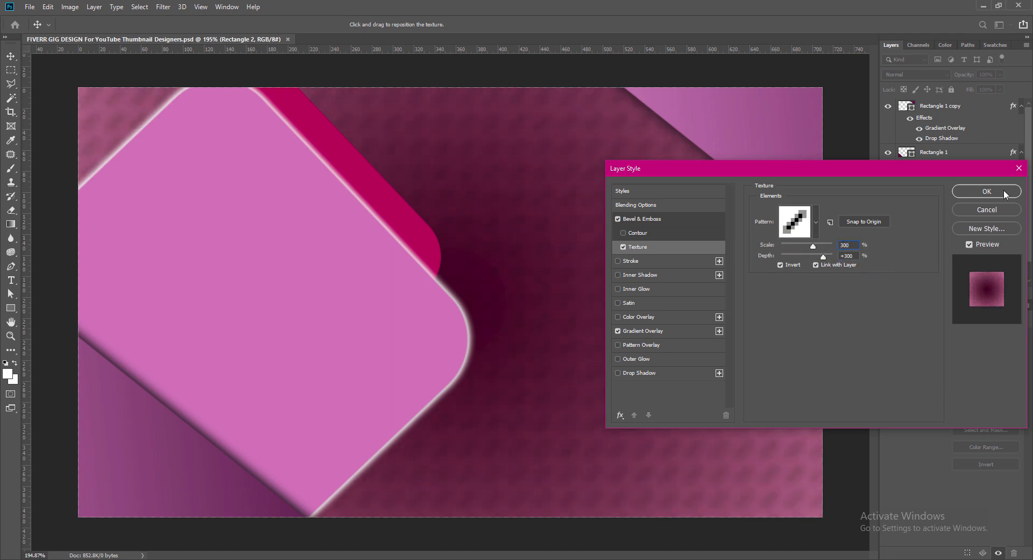
{"action": "left_click", "coordinate": [987, 191]}
- Recolor the pink rounded rectangle a deeper magenta, and nudge the crimson shape behind it slightly to the right
{"action": "double_click", "coordinate": [907, 199]}
{"action": "left_click", "coordinate": [757, 204]}
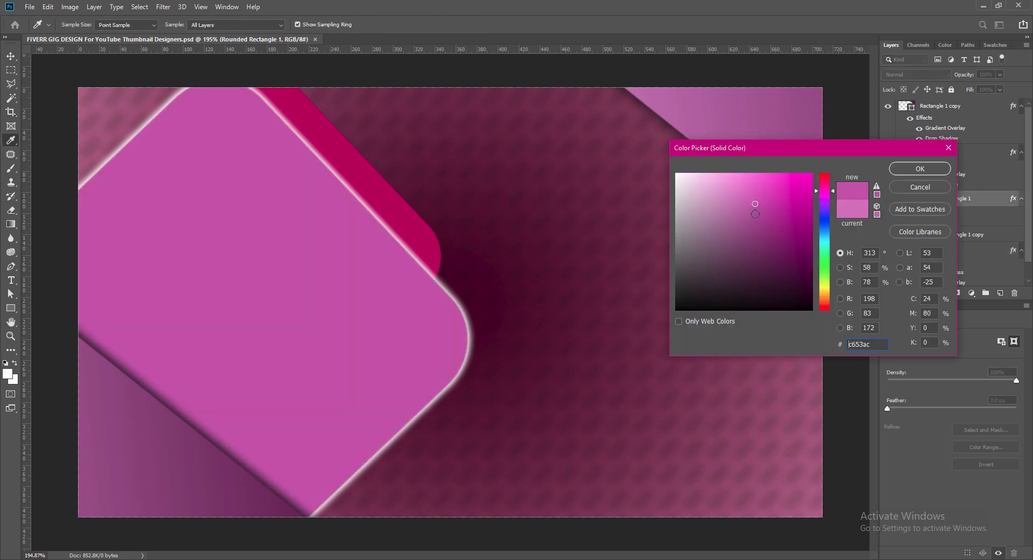
{"action": "left_click", "coordinate": [756, 213]}
{"action": "left_click", "coordinate": [760, 201]}
{"action": "left_click", "coordinate": [760, 205]}
{"action": "left_click", "coordinate": [921, 169]}
{"action": "key", "text": "v"}
{"action": "left_click", "coordinate": [421, 233]}
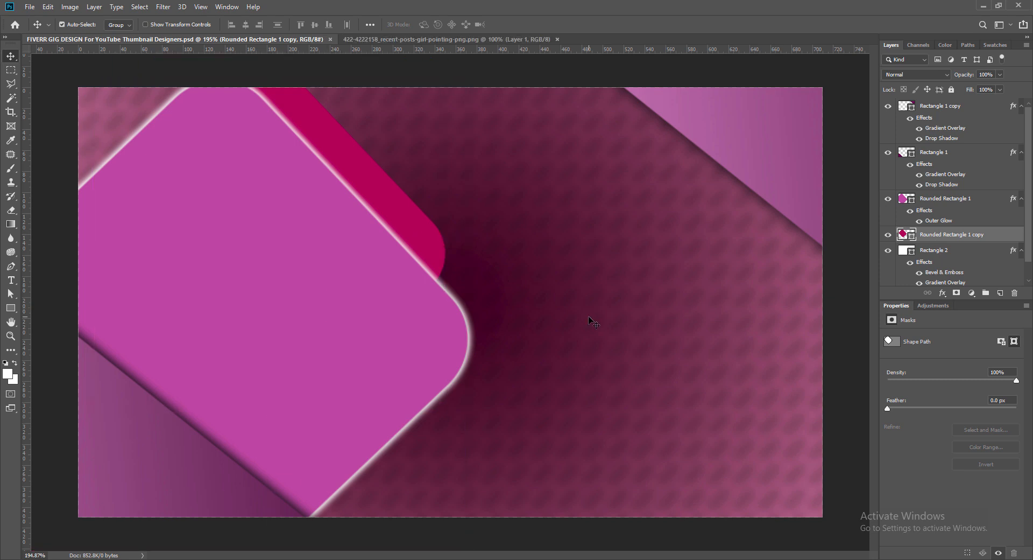
- Add a layer on top and draw a white rectangle about 261 by 60 px on the right half of the canvas
{"action": "left_click", "coordinate": [961, 106]}
{"action": "left_click", "coordinate": [1000, 292]}
{"action": "key", "text": "u"}
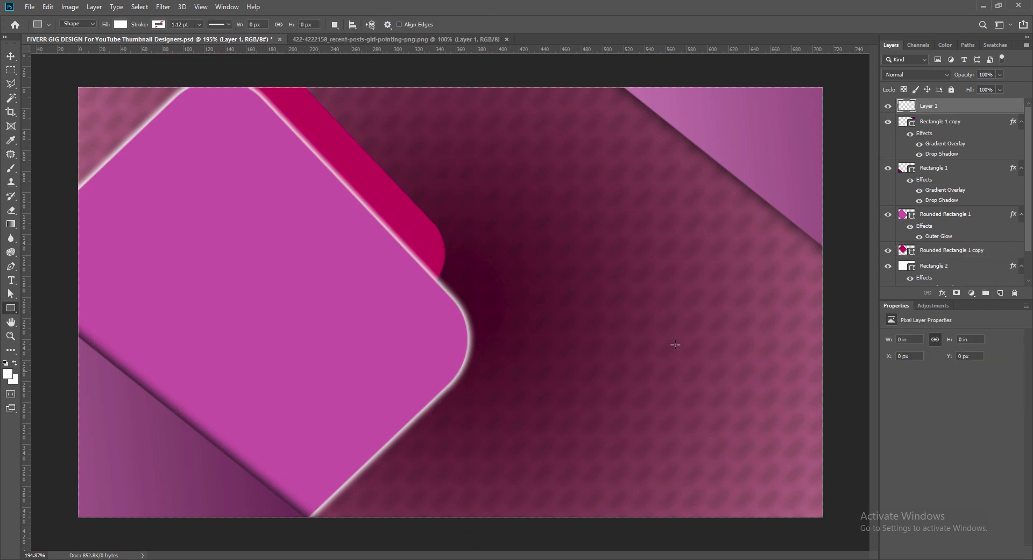
{"action": "left_click_drag", "start_coordinate": [515, 197], "coordinate": [789, 259]}
{"action": "left_click", "coordinate": [11, 56]}
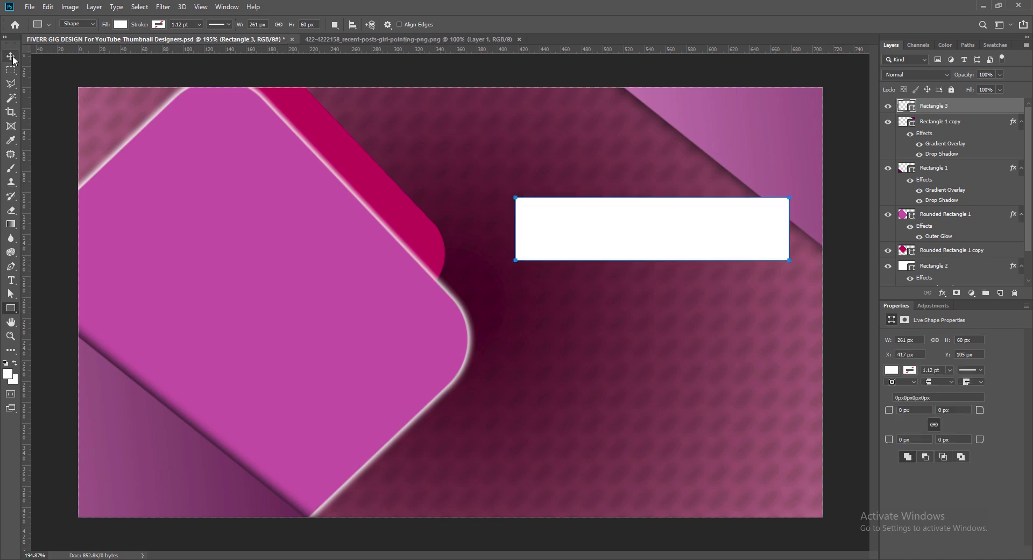
- Fill the new white rectangle with dark red and move it to about X 371 px, Y 122 px
{"action": "double_click", "coordinate": [904, 107]}
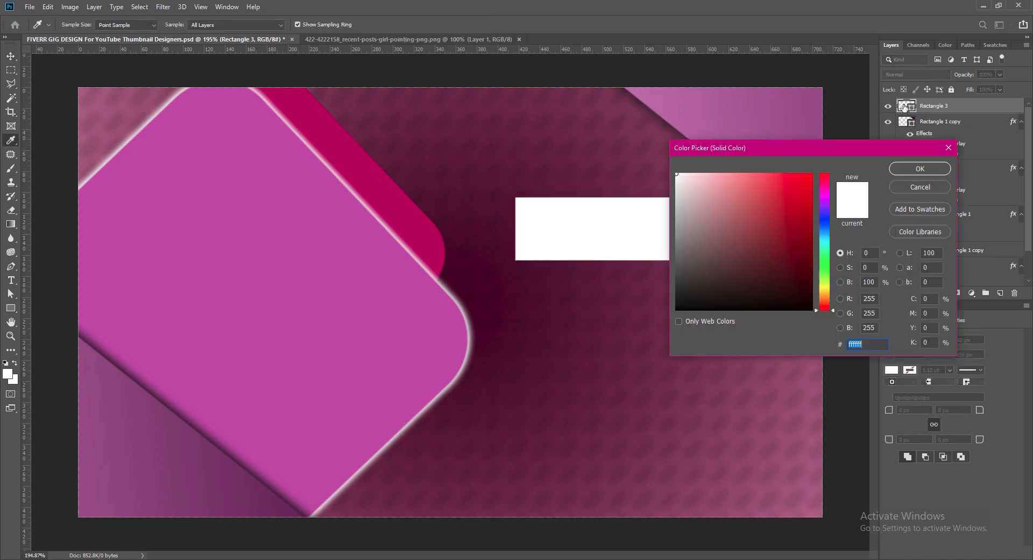
{"action": "left_click", "coordinate": [812, 212]}
{"action": "left_click_drag", "start_coordinate": [823, 154], "coordinate": [824, 243]}
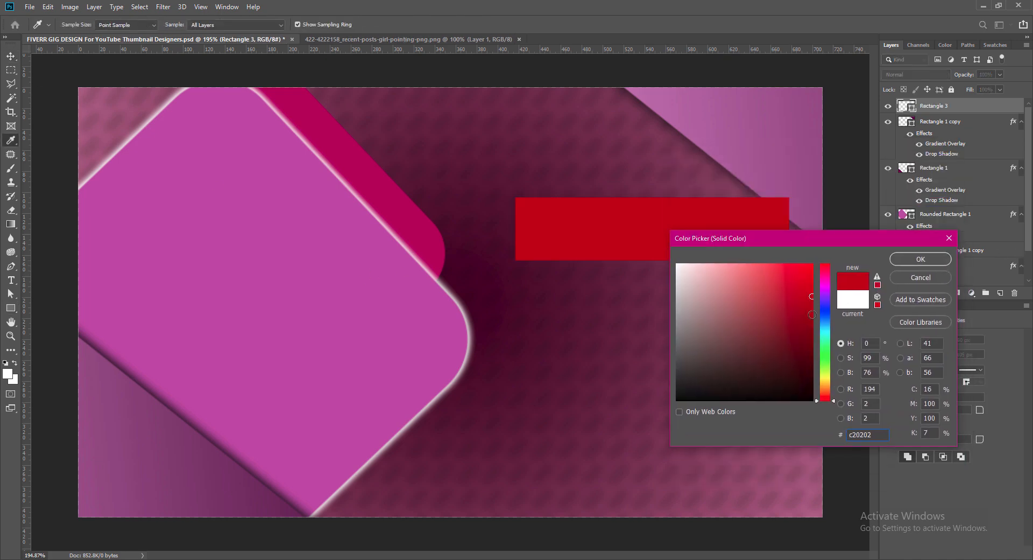
{"action": "left_click", "coordinate": [812, 315]}
{"action": "left_click", "coordinate": [921, 259]}
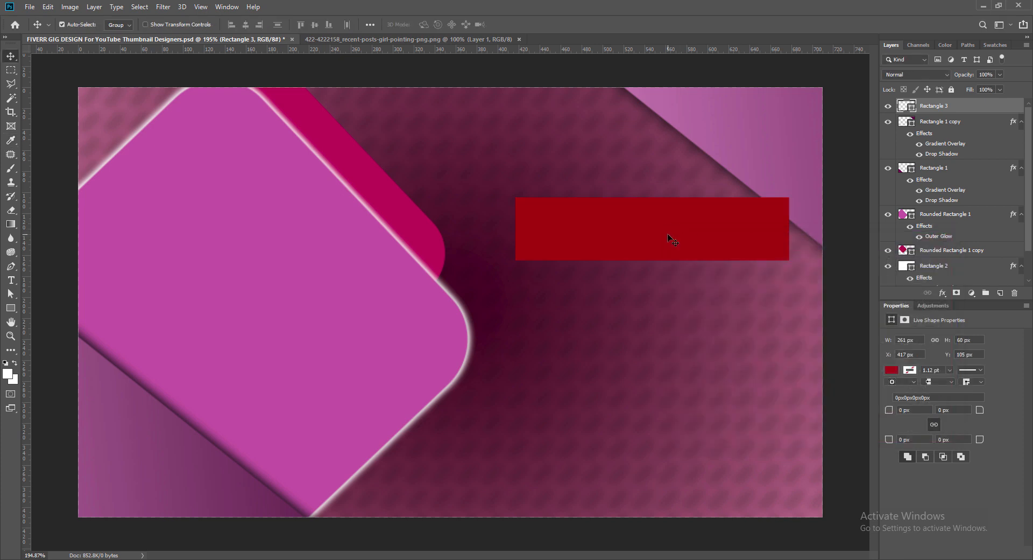
{"action": "left_click_drag", "start_coordinate": [668, 234], "coordinate": [622, 252]}
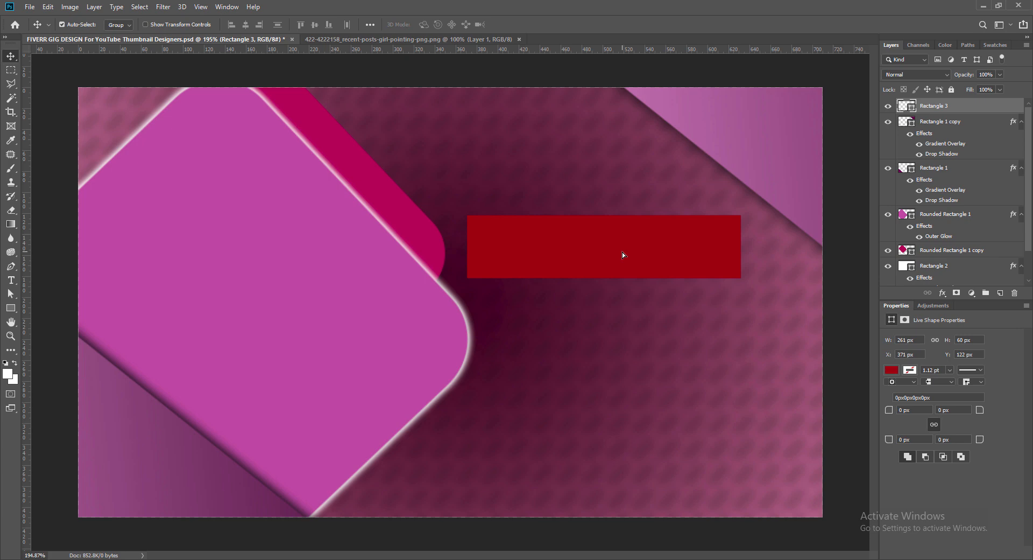
- Darken the red rectangle's fill to about #8a0000
{"action": "double_click", "coordinate": [908, 106]}
{"action": "left_click_drag", "start_coordinate": [813, 336], "coordinate": [813, 326]}
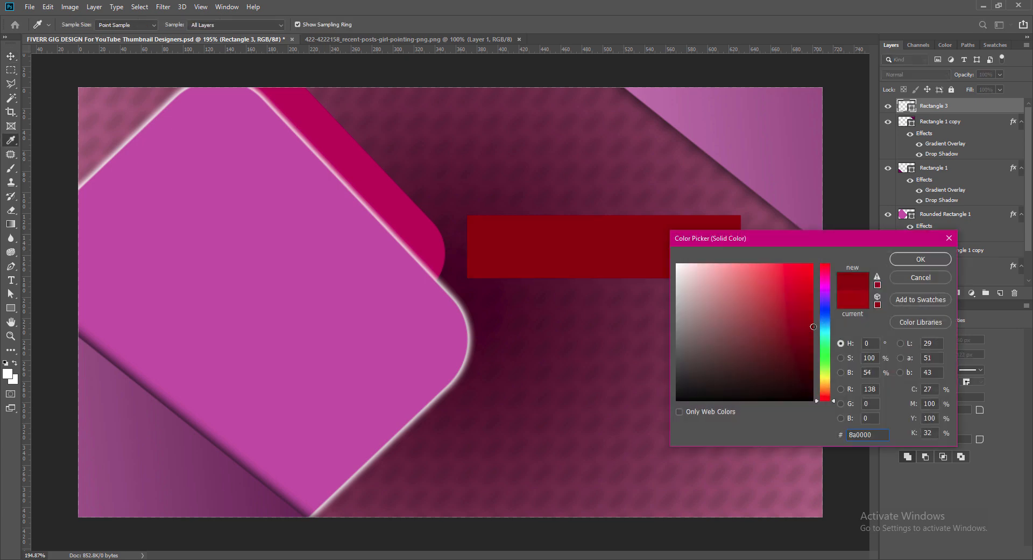
{"action": "left_click", "coordinate": [921, 259]}
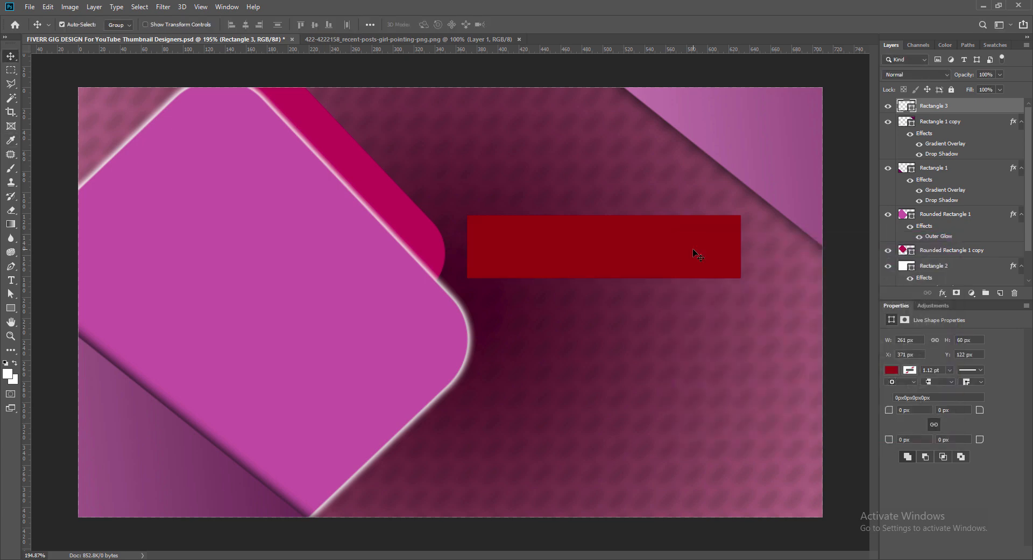
- Distort the dark red rectangle into a right-leaning parallelogram by shifting both of its upper corners to the right
{"action": "key", "text": "ctrl+t"}
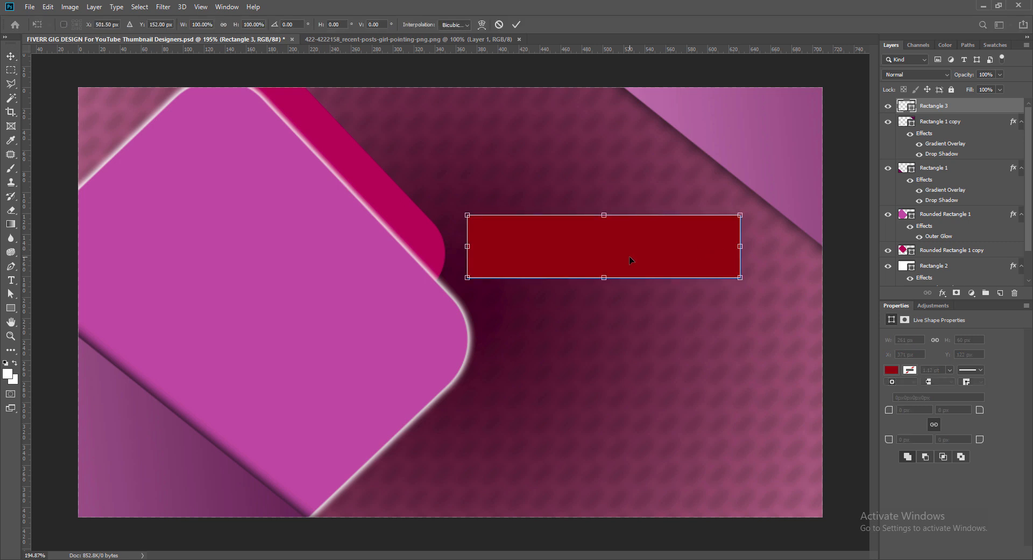
{"action": "right_click", "coordinate": [655, 246]}
{"action": "left_click", "coordinate": [677, 296]}
{"action": "left_click_drag", "start_coordinate": [742, 216], "coordinate": [773, 214]}
{"action": "key", "text": "ctrl+z"}
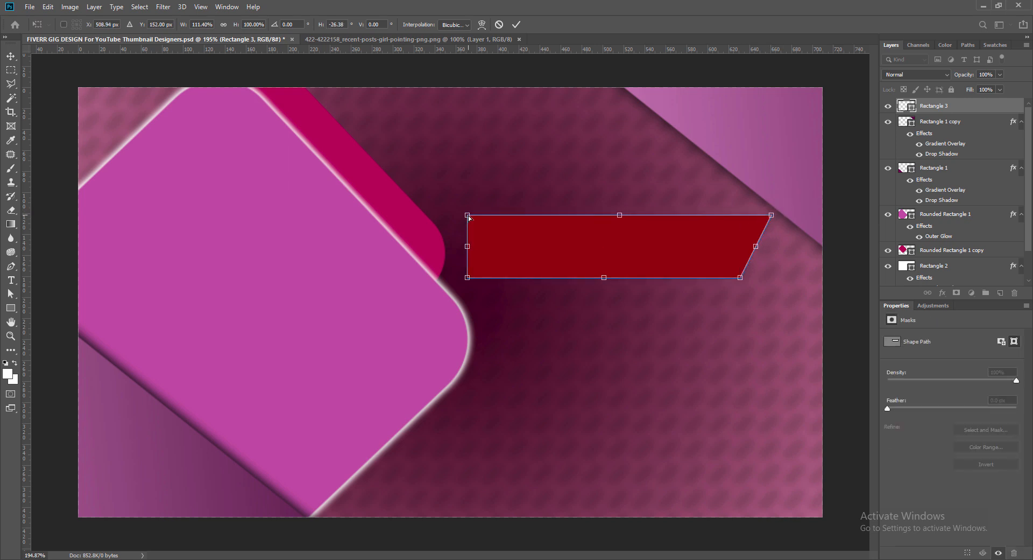
{"action": "left_click_drag", "start_coordinate": [467, 215], "coordinate": [506, 221]}
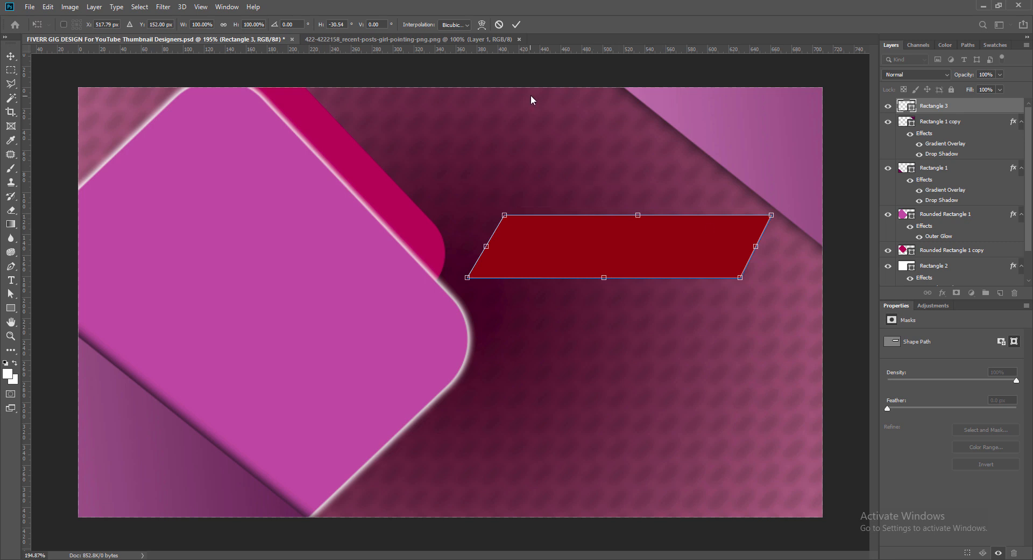
{"action": "left_click", "coordinate": [516, 24]}
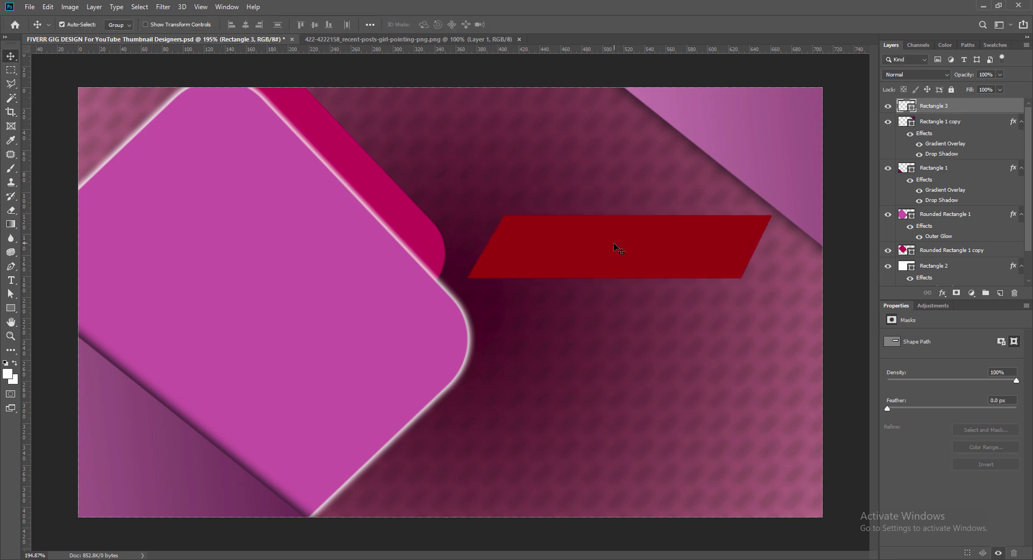
- Add a 2 px white outside stroke to the slanted dark red banner
{"action": "right_click", "coordinate": [947, 106]}
{"action": "left_click", "coordinate": [969, 111]}
{"action": "left_click", "coordinate": [618, 260]}
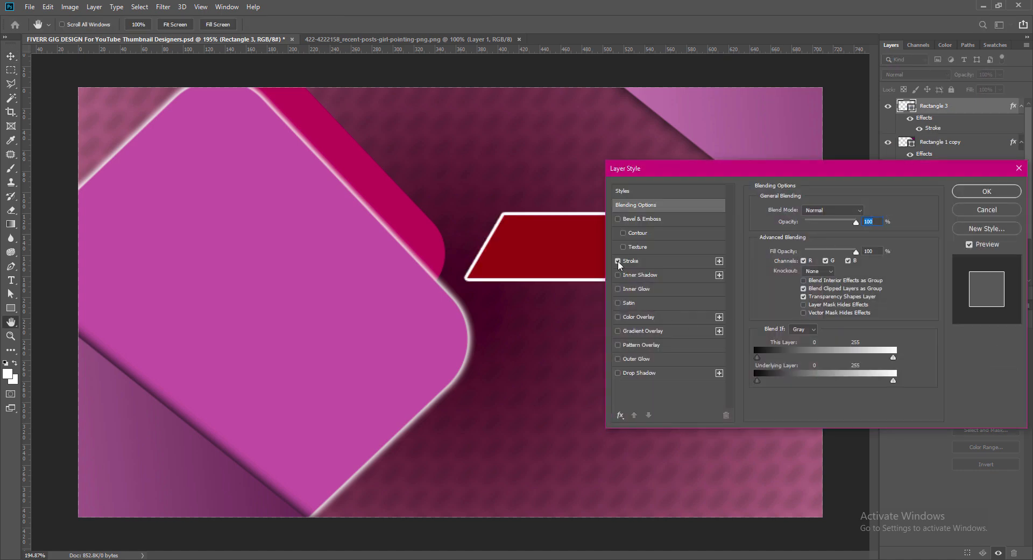
{"action": "left_click", "coordinate": [630, 260]}
{"action": "type", "text": "1"}
{"action": "left_click_drag", "start_coordinate": [862, 209], "coordinate": [845, 211]}
{"action": "type", "text": "2"}
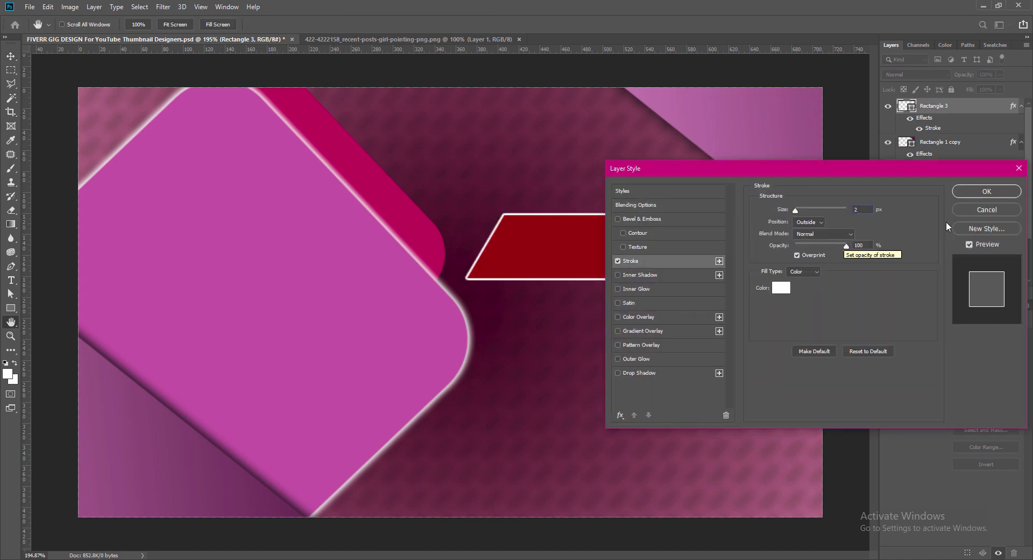
{"action": "left_click", "coordinate": [963, 191]}
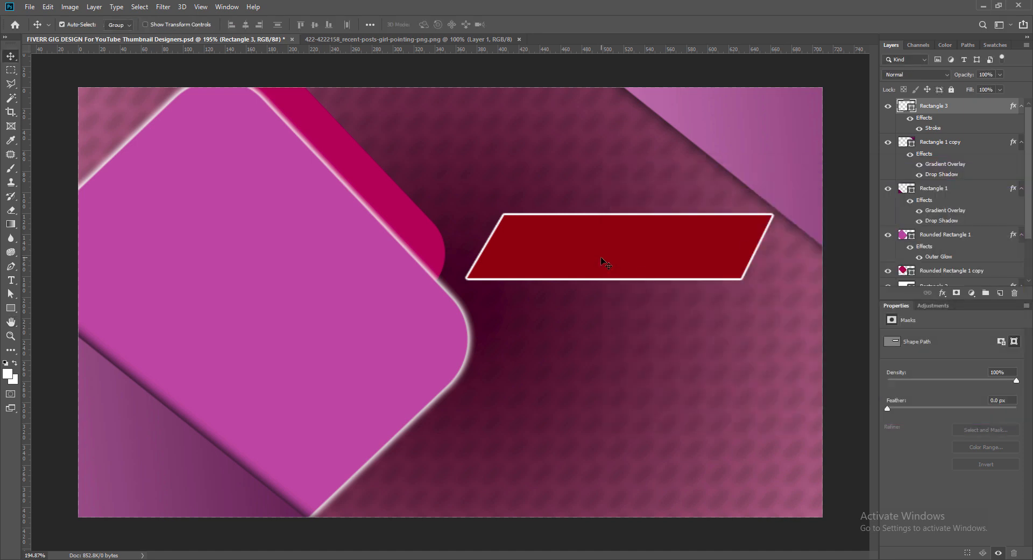
- Move the outlined banner slightly up and left, and scale it down to about 92%
{"action": "left_click_drag", "start_coordinate": [601, 257], "coordinate": [588, 239]}
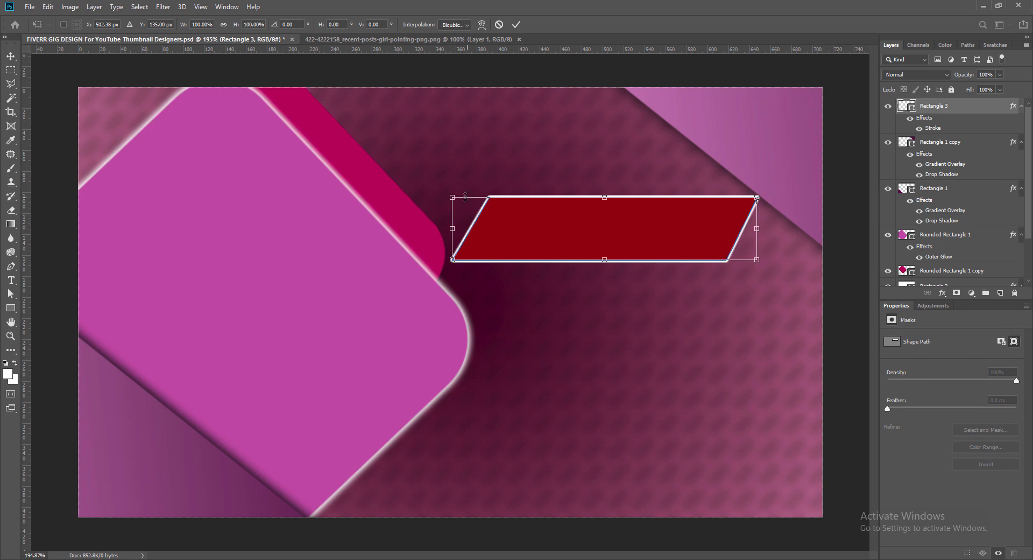
{"action": "left_click_drag", "start_coordinate": [452, 198], "coordinate": [477, 203]}
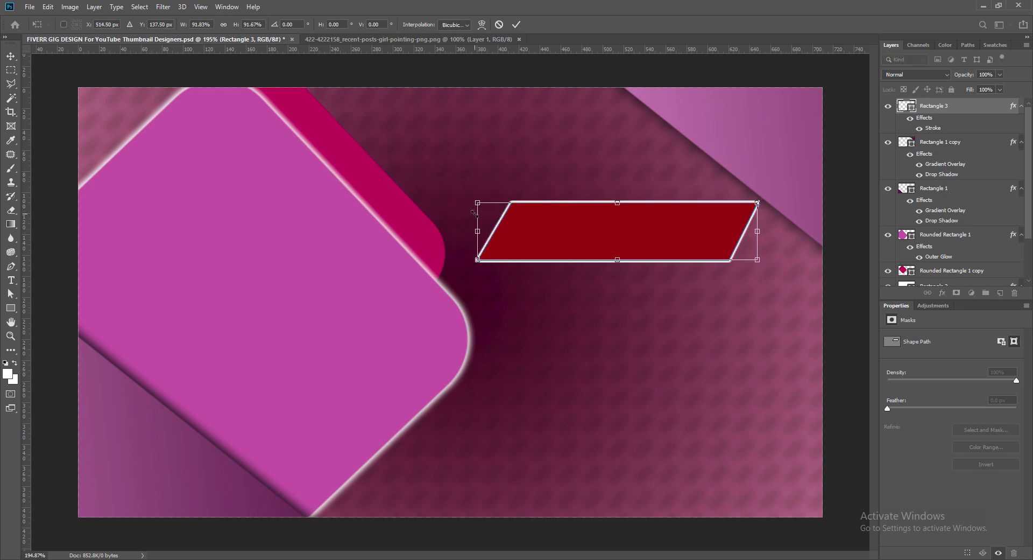
{"action": "key", "text": "Return"}
- Duplicate the banner just below the first, rotate the copy 180° and flip it horizontally so its slant is mirrored
{"action": "left_click_drag", "start_coordinate": [660, 234], "coordinate": [619, 283]}
{"action": "key", "text": "ctrl+t"}
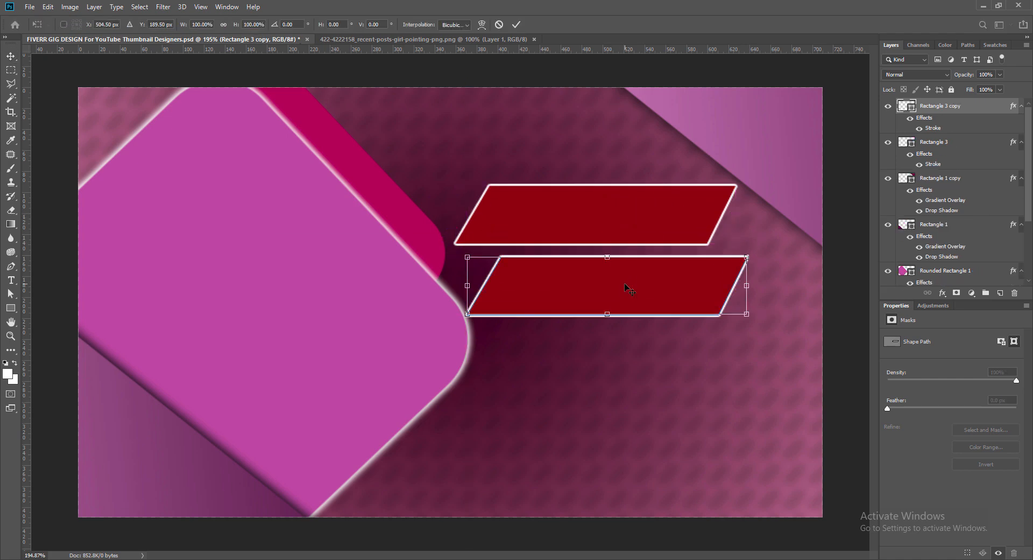
{"action": "right_click", "coordinate": [646, 281]}
{"action": "left_click", "coordinate": [665, 384]}
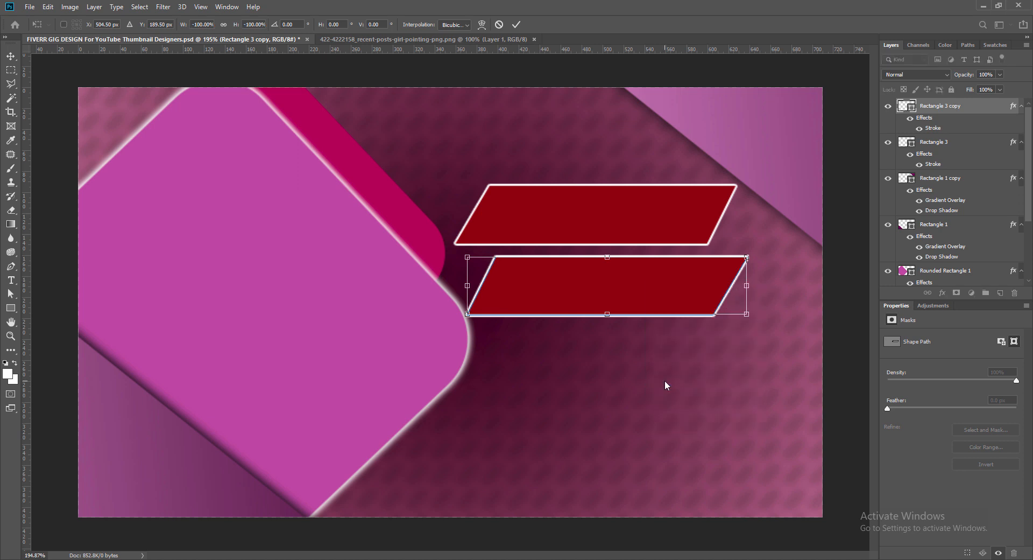
{"action": "right_click", "coordinate": [663, 290]}
{"action": "left_click", "coordinate": [685, 429]}
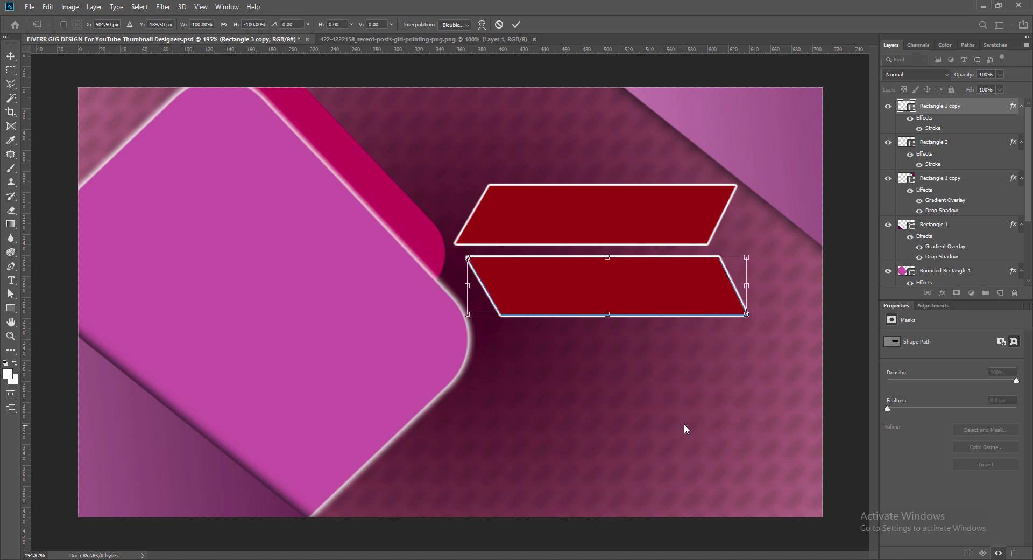
{"action": "left_click", "coordinate": [516, 24]}
- Enlarge the lower banner towards the lower right and align its upper-left corner with the left end of the upper banner
{"action": "key", "text": "ctrl+t"}
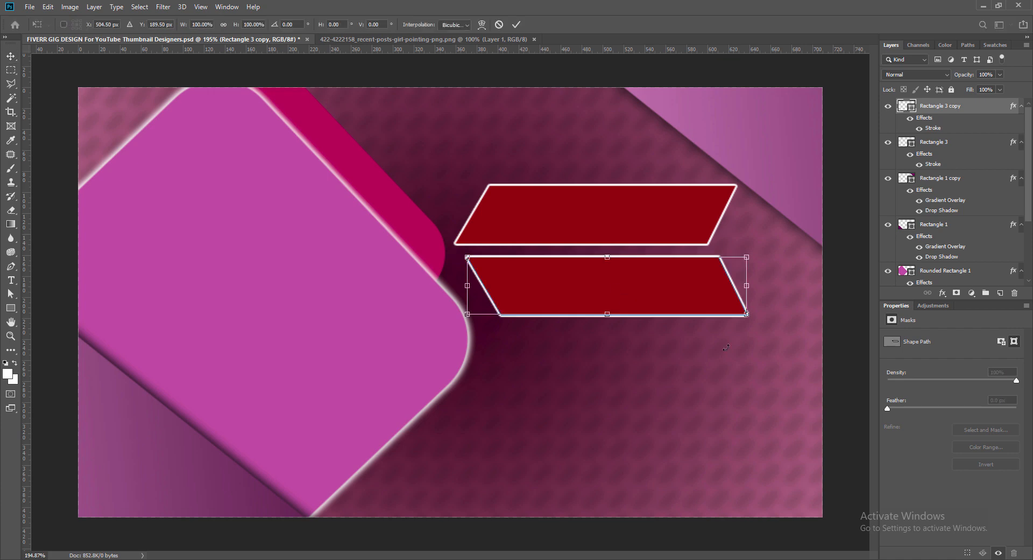
{"action": "left_click_drag", "start_coordinate": [748, 316], "coordinate": [796, 350]}
{"action": "left_click", "coordinate": [521, 24]}
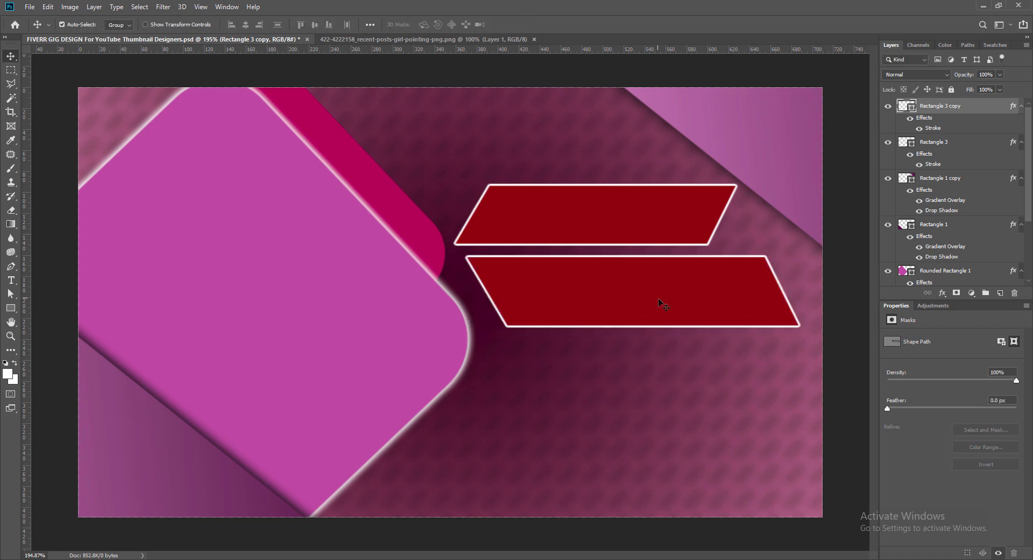
{"action": "left_click_drag", "start_coordinate": [657, 299], "coordinate": [653, 304]}
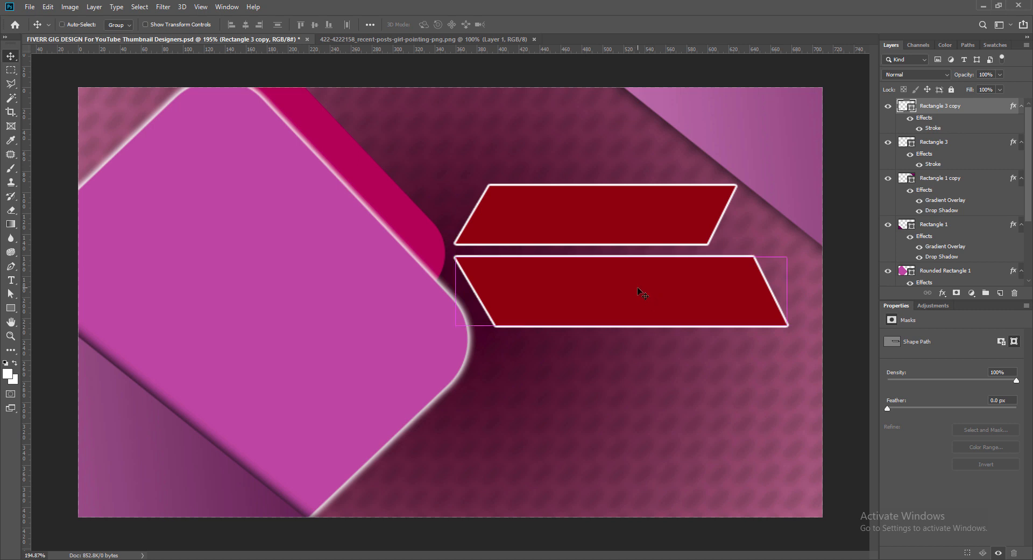
- Scale the lower banner up to about 103% wide, trim its height slightly, and save the document
{"action": "key", "text": "ctrl+t"}
{"action": "left_click_drag", "start_coordinate": [788, 291], "coordinate": [798, 290]}
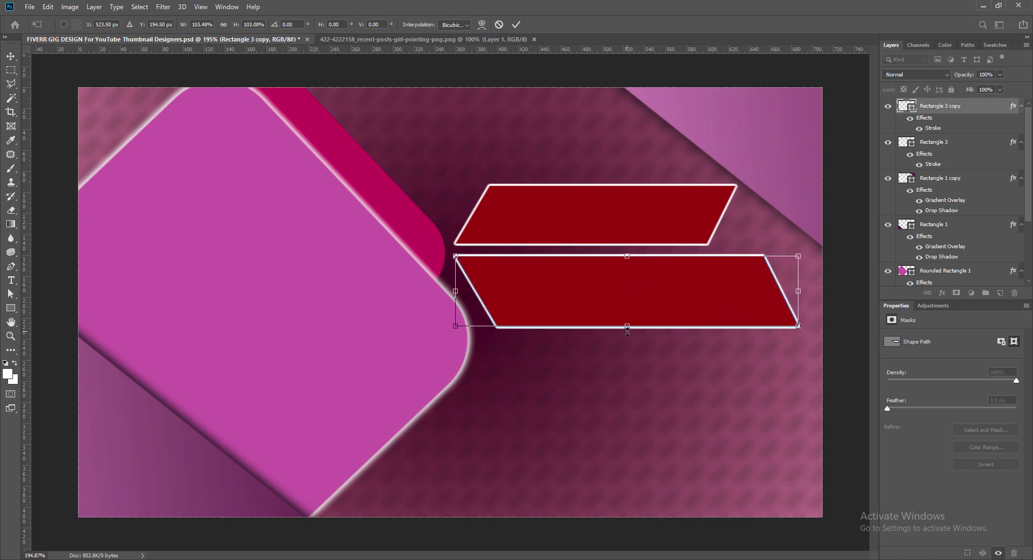
{"action": "left_click_drag", "start_coordinate": [628, 326], "coordinate": [627, 324]}
{"action": "key", "text": "Return"}
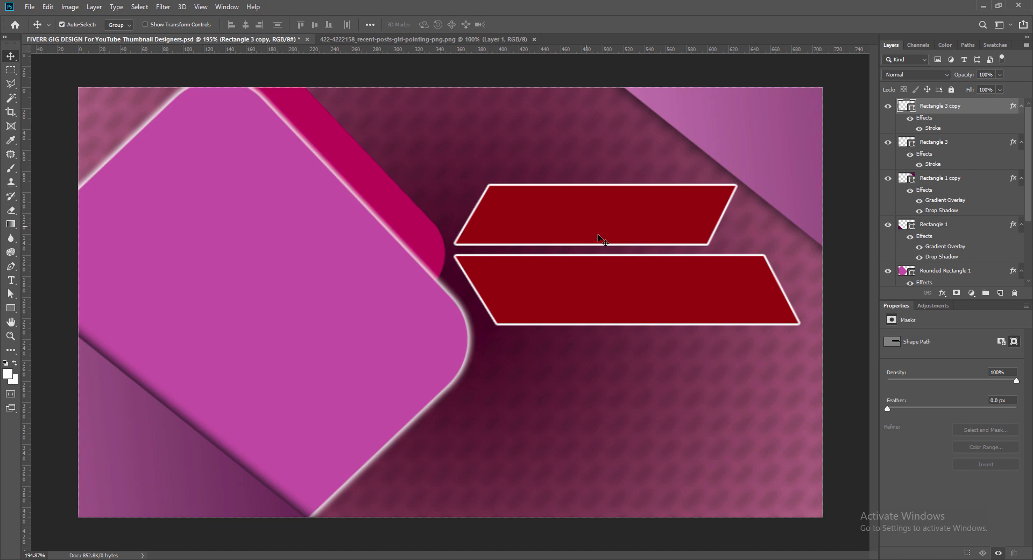
{"action": "key", "text": "ctrl+s"}
- Add a layer on top and enter the text "ATTRACTIVE &" over the upper banner
{"action": "left_click", "coordinate": [1000, 293]}
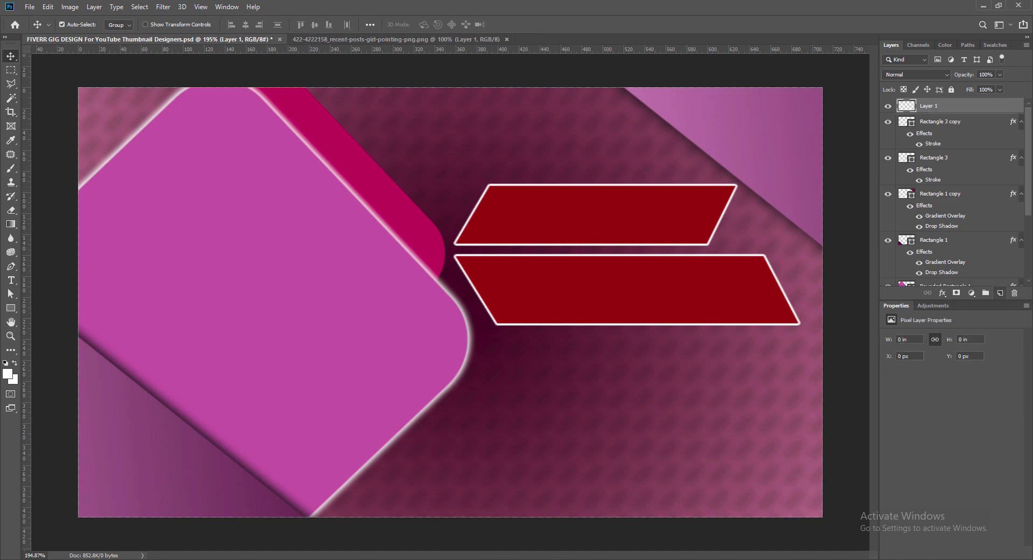
{"action": "key", "text": "t"}
{"action": "left_click", "coordinate": [500, 220]}
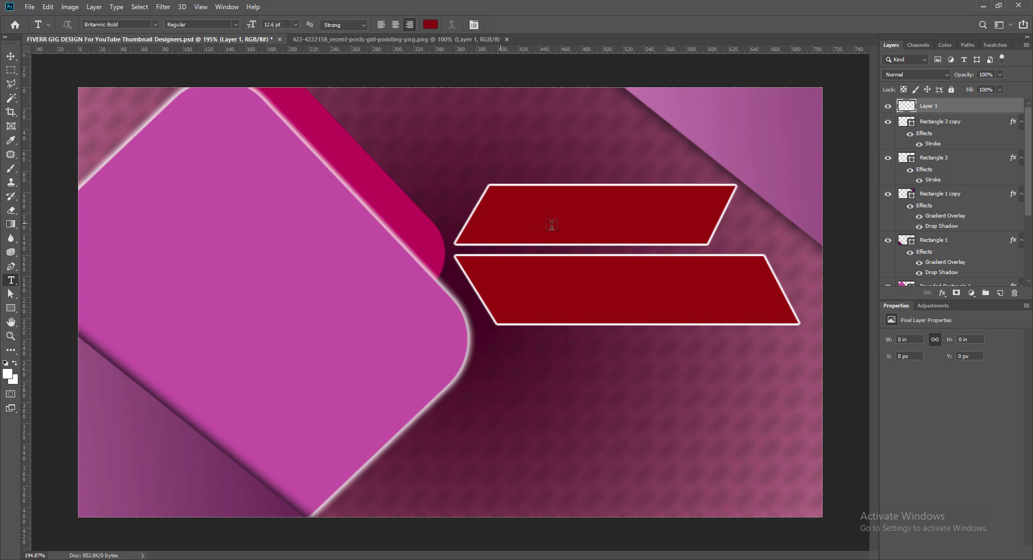
{"action": "type", "text": "ATTRACTIVE"}
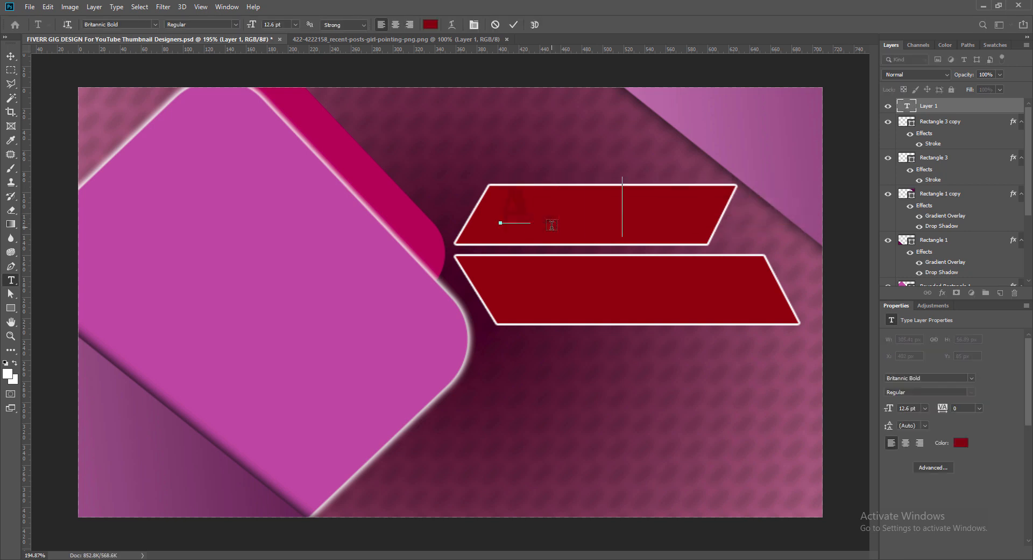
{"action": "type", "text": " &"}
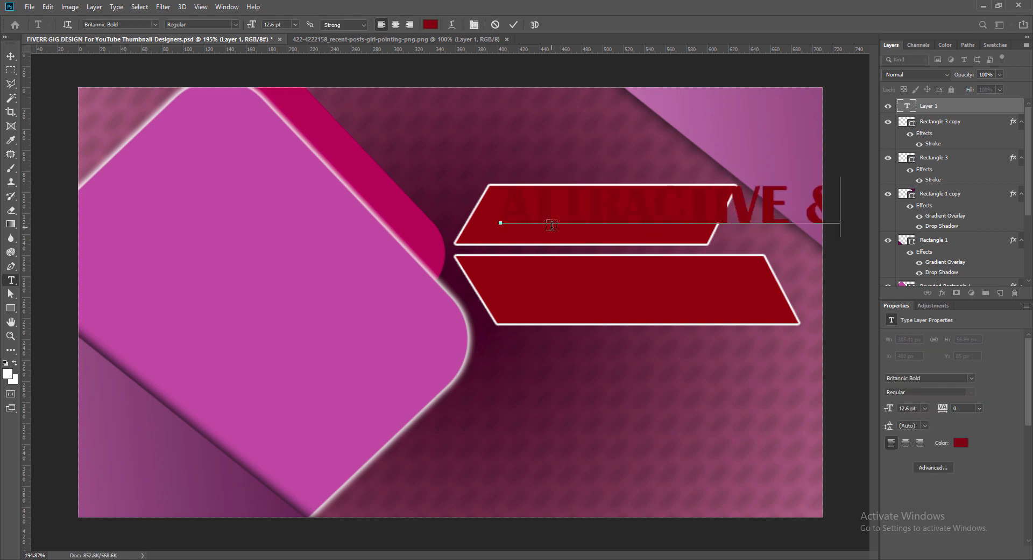
- Color the whole "ATTRACTIVE &" text white and reduce its size to 8 pt
{"action": "key", "text": "ctrl+a"}
{"action": "left_click", "coordinate": [431, 25]}
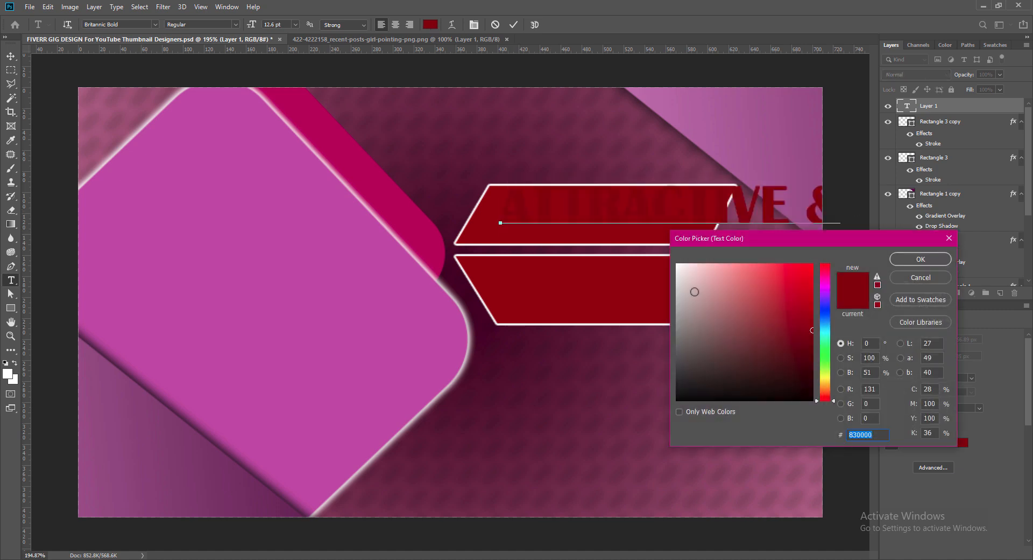
{"action": "left_click", "coordinate": [678, 265]}
{"action": "left_click", "coordinate": [920, 259]}
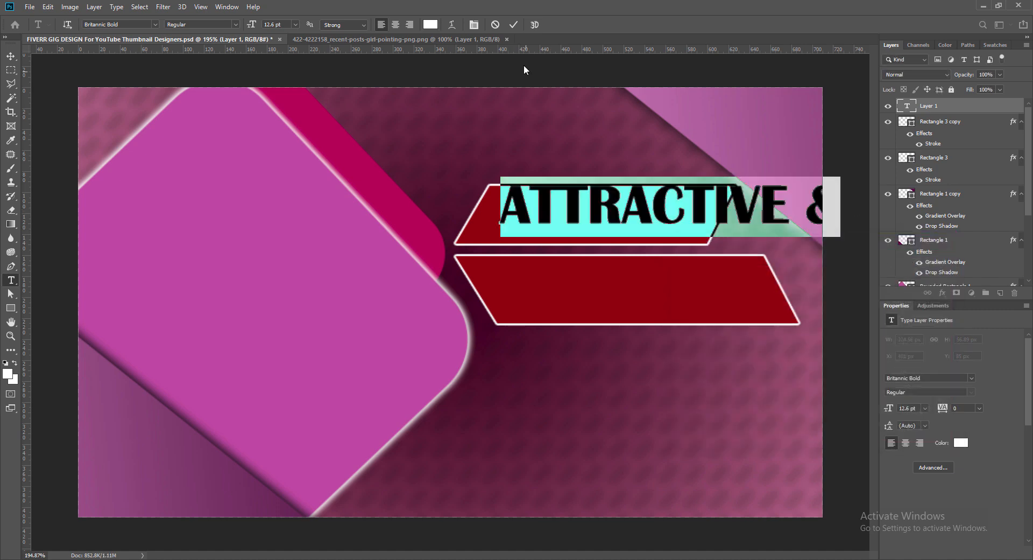
{"action": "left_click", "coordinate": [295, 24]}
{"action": "left_click", "coordinate": [285, 64]}
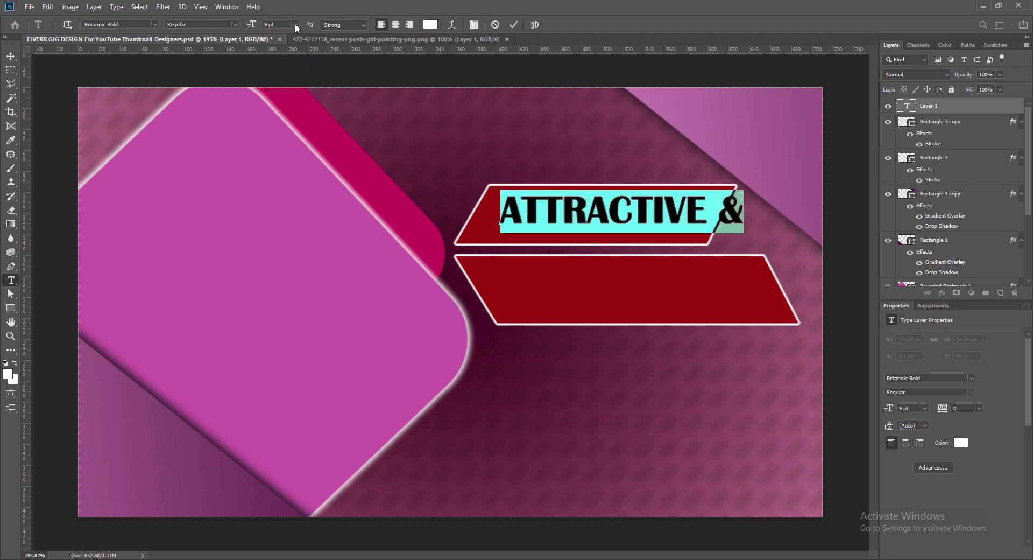
{"action": "left_click", "coordinate": [295, 23]}
{"action": "left_click", "coordinate": [285, 56]}
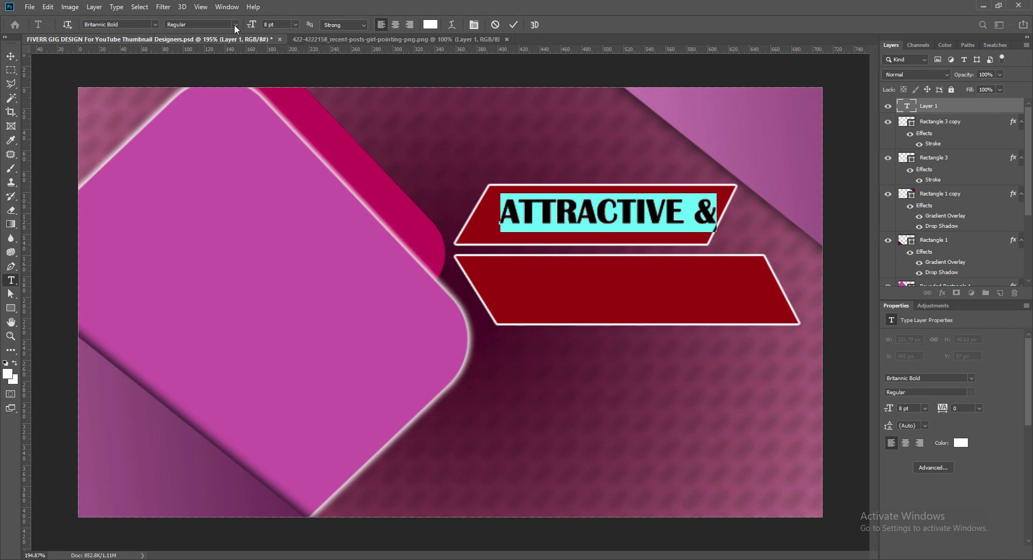
- Set the "ATTRACTIVE &" text to Barlow Condensed Medium and nudge it slightly down within the upper banner
{"action": "left_click", "coordinate": [155, 25]}
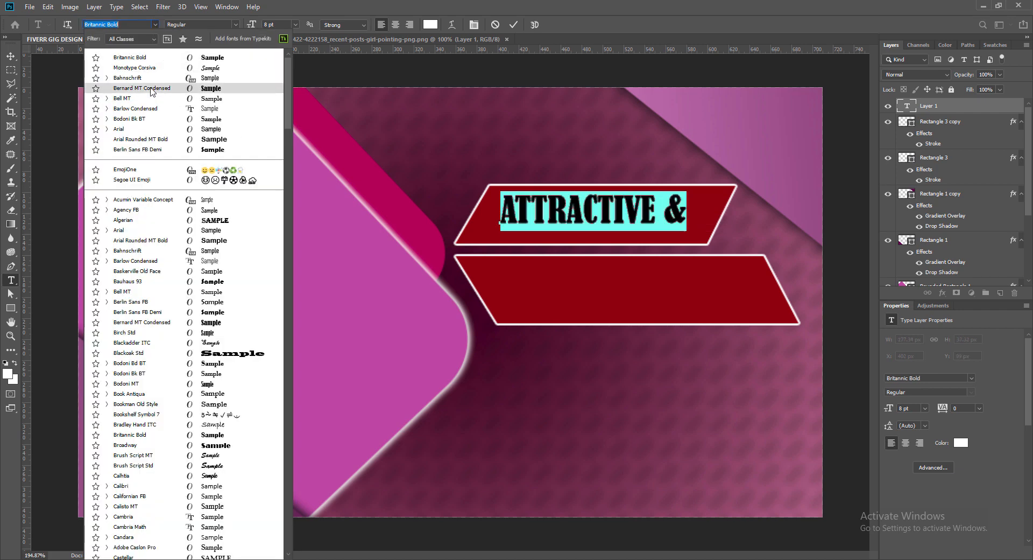
{"action": "left_click", "coordinate": [135, 108]}
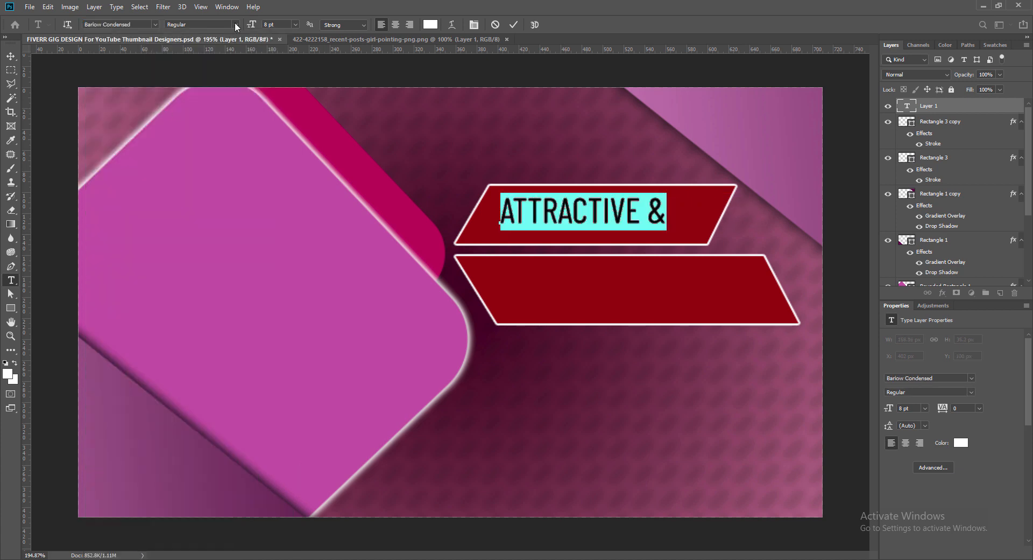
{"action": "left_click", "coordinate": [235, 25]}
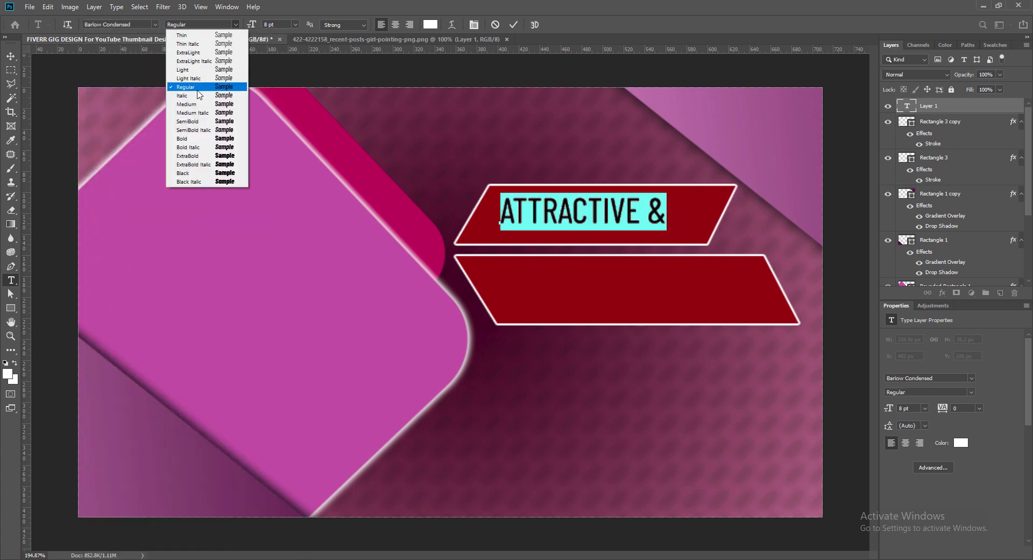
{"action": "left_click", "coordinate": [192, 121]}
{"action": "left_click", "coordinate": [235, 25]}
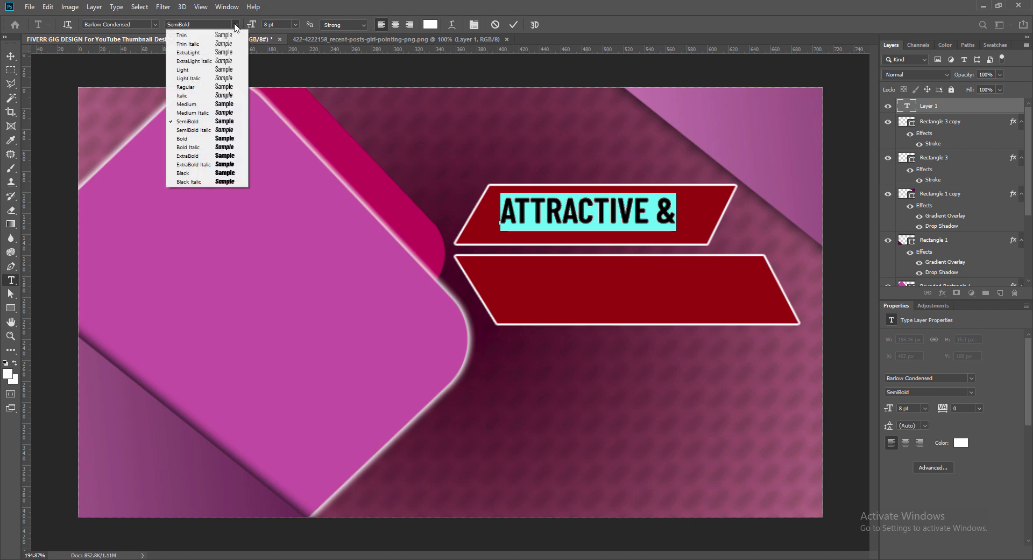
{"action": "left_click", "coordinate": [195, 104]}
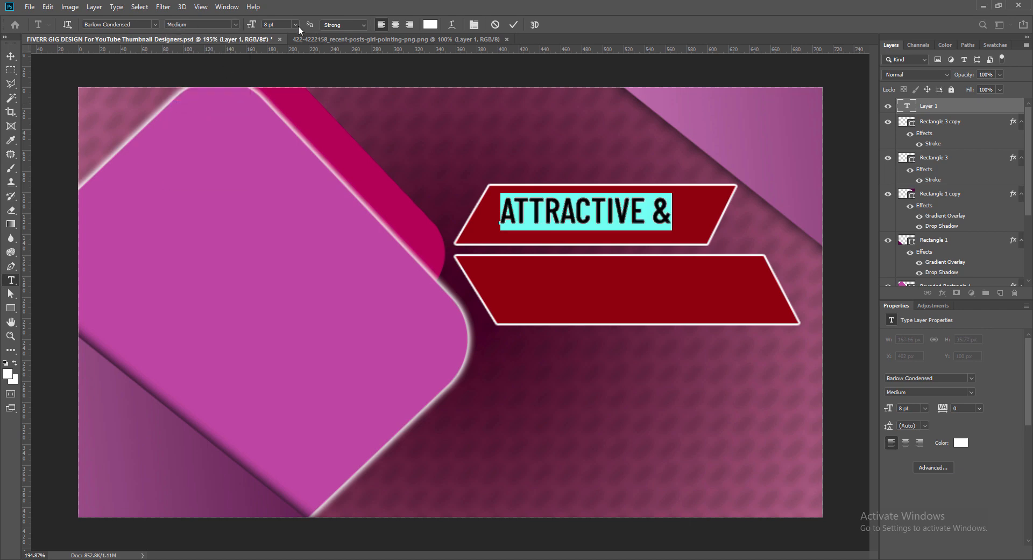
{"action": "left_click", "coordinate": [513, 25]}
{"action": "key", "text": "v"}
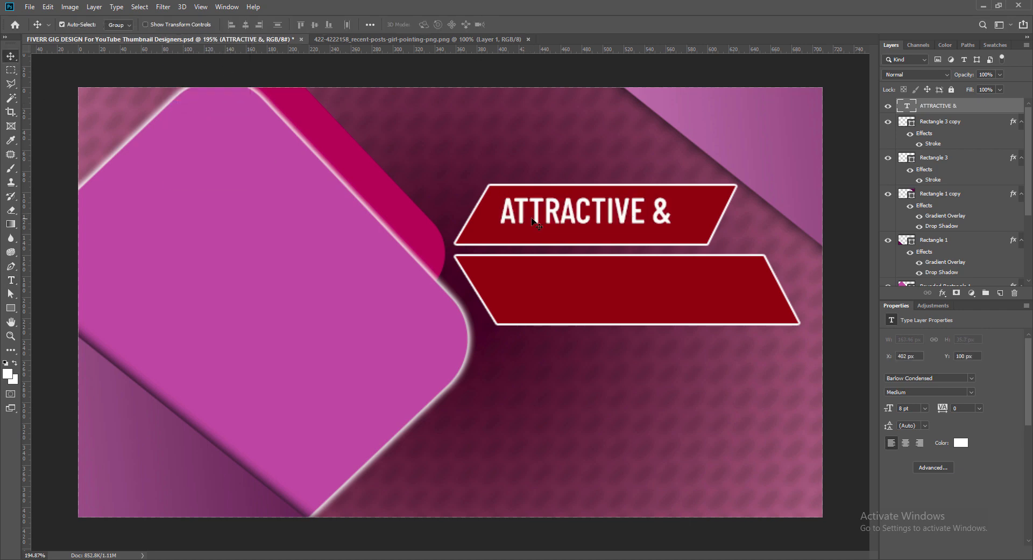
{"action": "left_click_drag", "start_coordinate": [577, 215], "coordinate": [577, 220]}
- Increase the "ATTRACTIVE &" text to 9 pt, fine-tune its position to X 399 px, Y 102 px, and save the document
{"action": "double_click", "coordinate": [908, 106]}
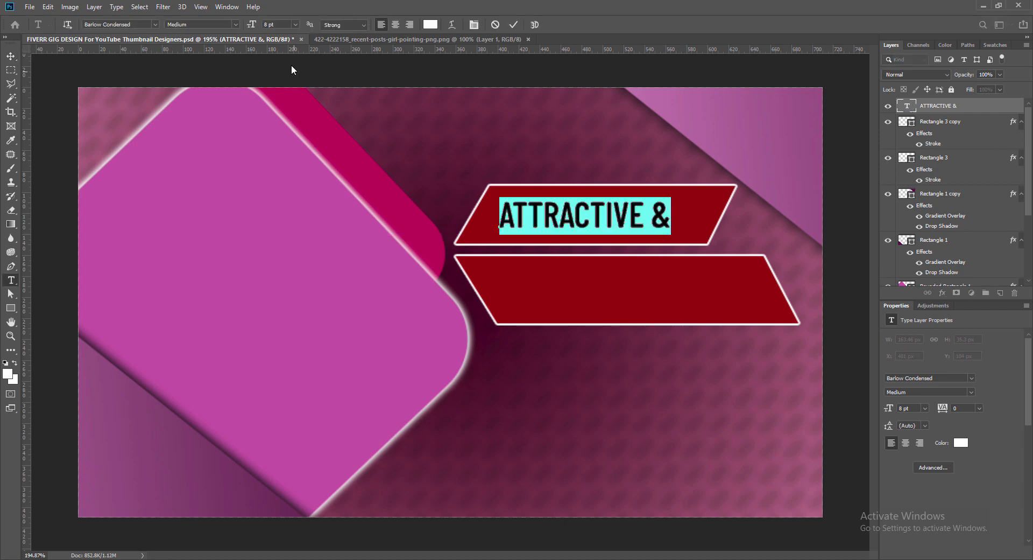
{"action": "left_click", "coordinate": [296, 24]}
{"action": "left_click", "coordinate": [283, 64]}
{"action": "left_click", "coordinate": [514, 25]}
{"action": "key", "text": "v"}
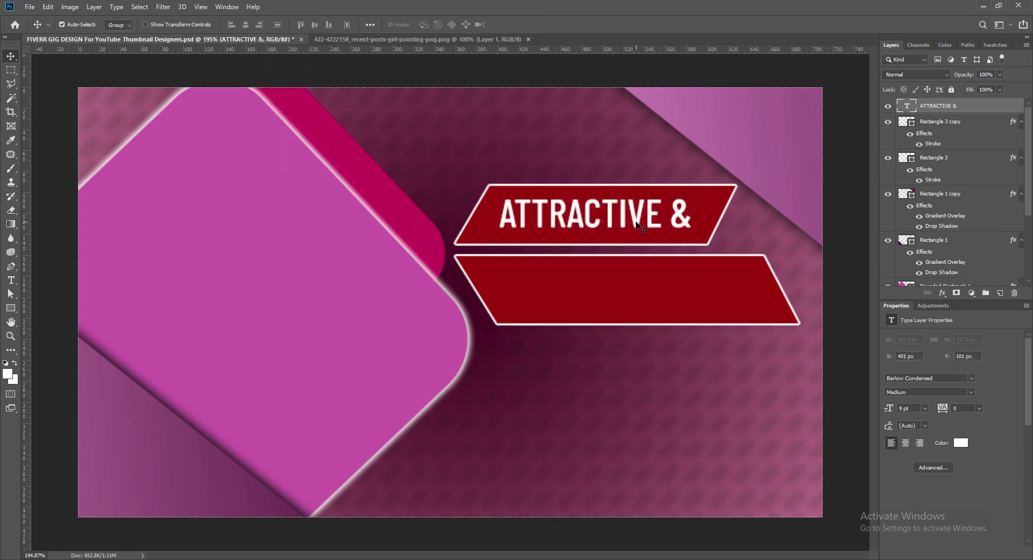
{"action": "left_click_drag", "start_coordinate": [634, 226], "coordinate": [632, 226]}
{"action": "key", "text": "ctrl+s"}
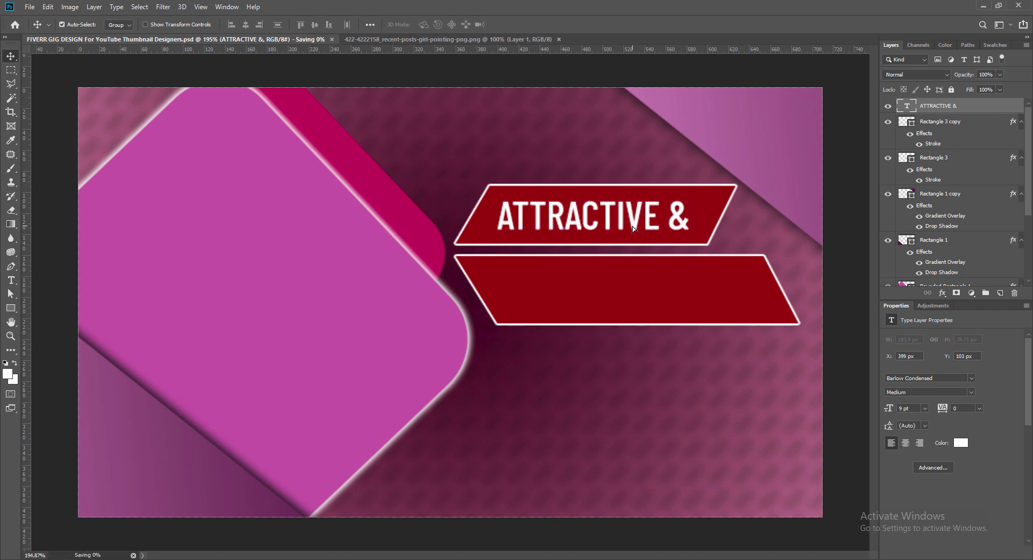
{"action": "key", "text": "Up"}
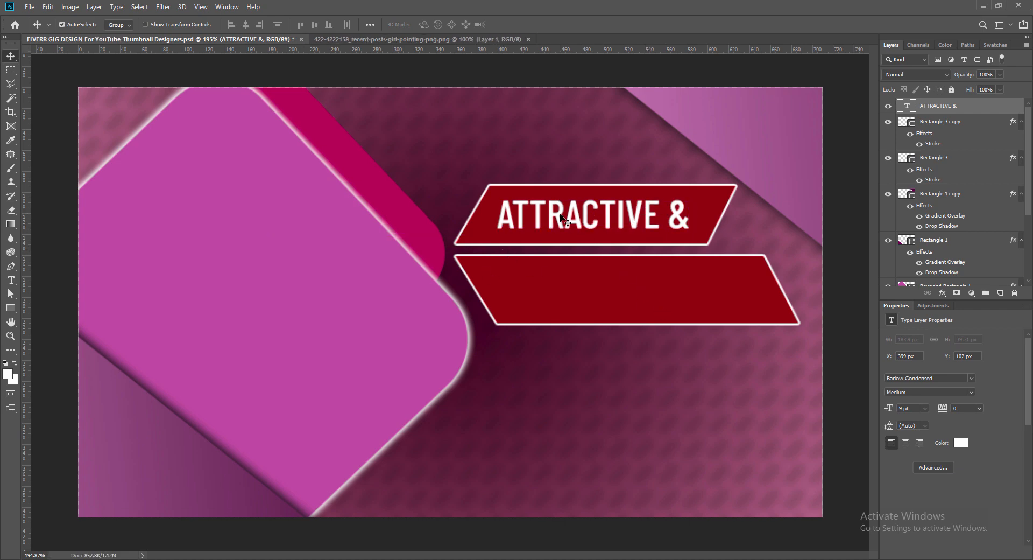
- Duplicate the "ATTRACTIVE &" text onto the lower red banner and replace the copy's wording with "PROFESSIONAL"
{"action": "left_click_drag", "start_coordinate": [558, 218], "coordinate": [567, 292]}
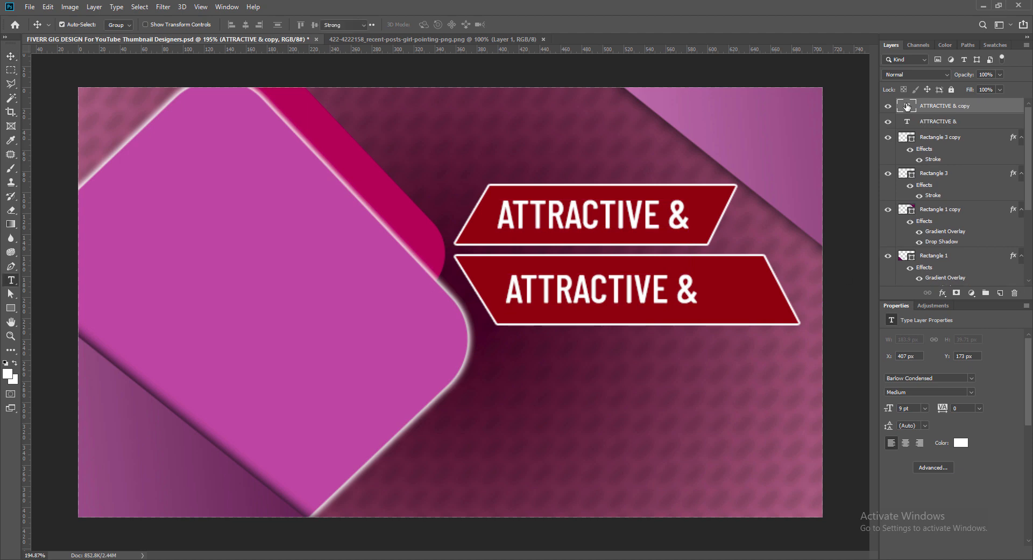
{"action": "key", "text": "t"}
{"action": "key", "text": "Return"}
{"action": "type", "text": "PROFESSIONAL"}
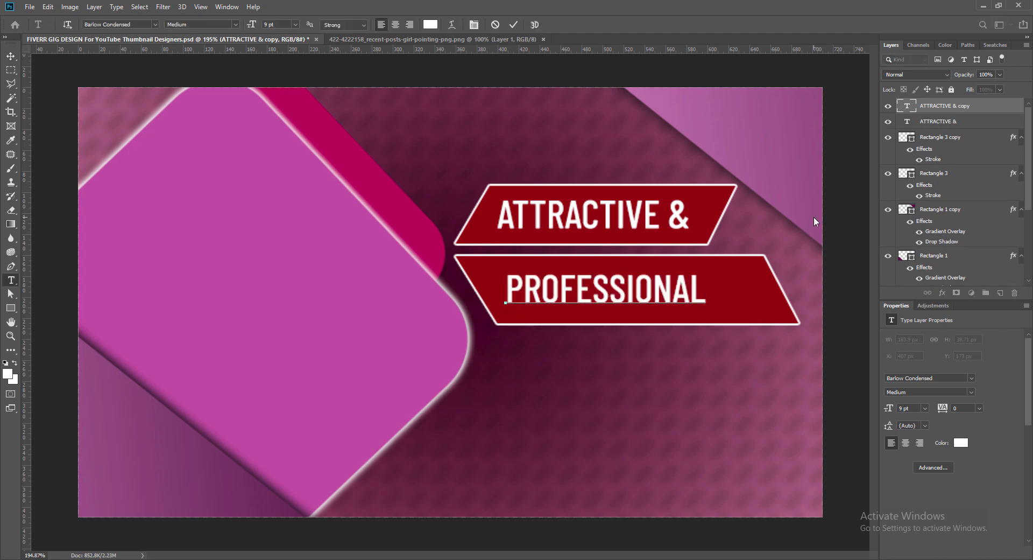
- Set the whole "PROFESSIONAL" text to Barlow Condensed SemiBold Italic at 12 pt
{"action": "key", "text": "ctrl+a"}
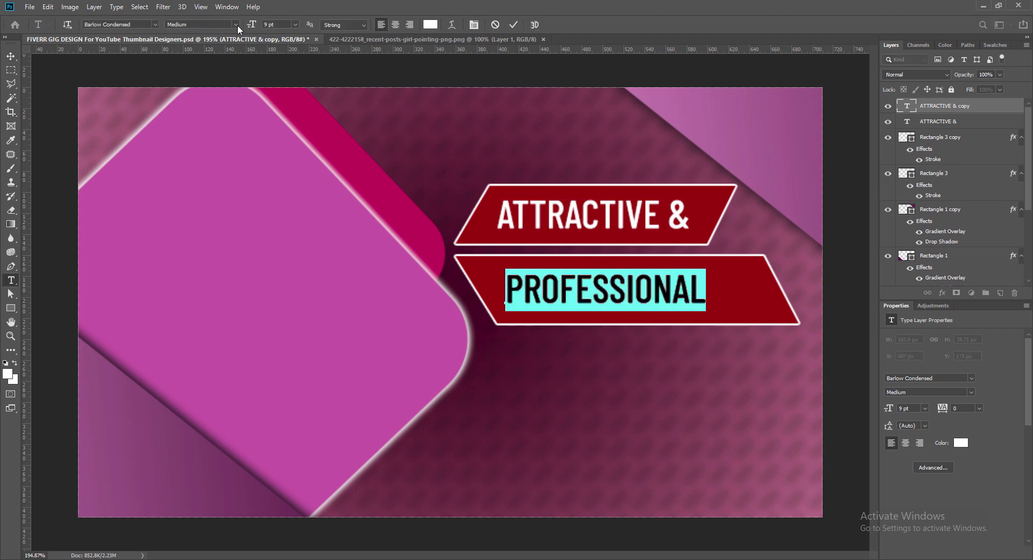
{"action": "left_click", "coordinate": [236, 25]}
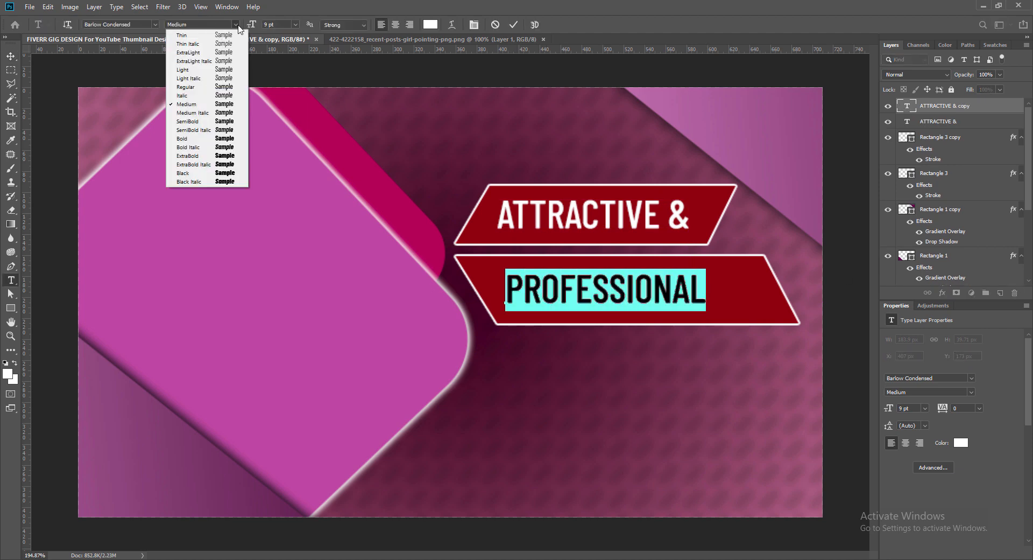
{"action": "left_click", "coordinate": [195, 138]}
{"action": "left_click", "coordinate": [199, 25]}
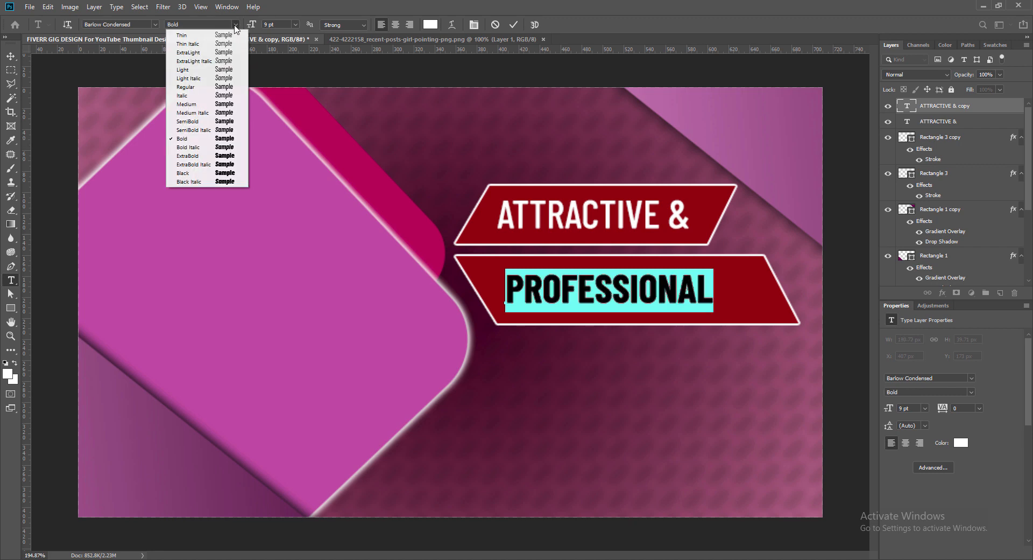
{"action": "left_click", "coordinate": [195, 128]}
{"action": "left_click", "coordinate": [296, 24]}
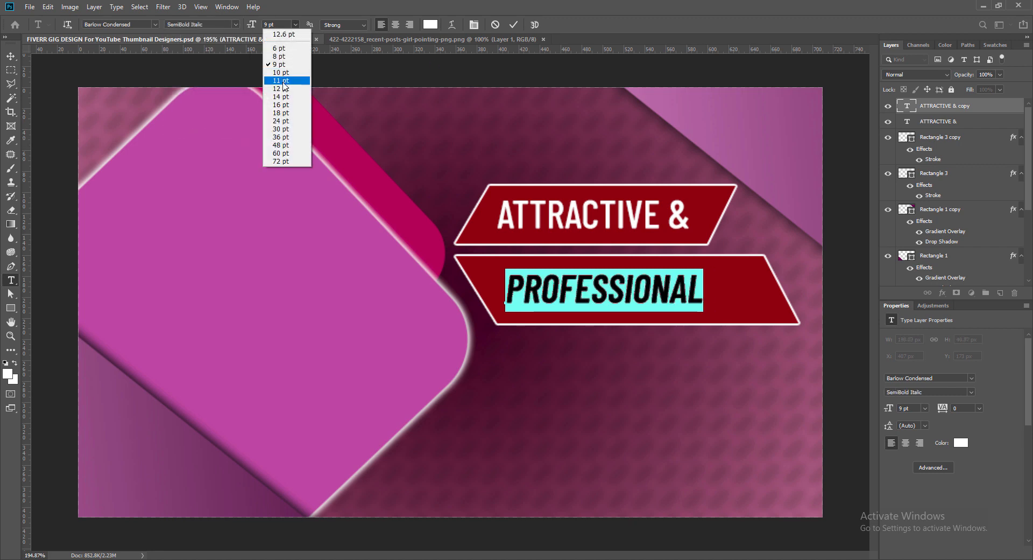
{"action": "left_click", "coordinate": [283, 86]}
{"action": "left_click", "coordinate": [513, 25]}
- Move the "PROFESSIONAL" text to X 399 px, Y 167 px within the lower banner and save the document
{"action": "key", "text": "v"}
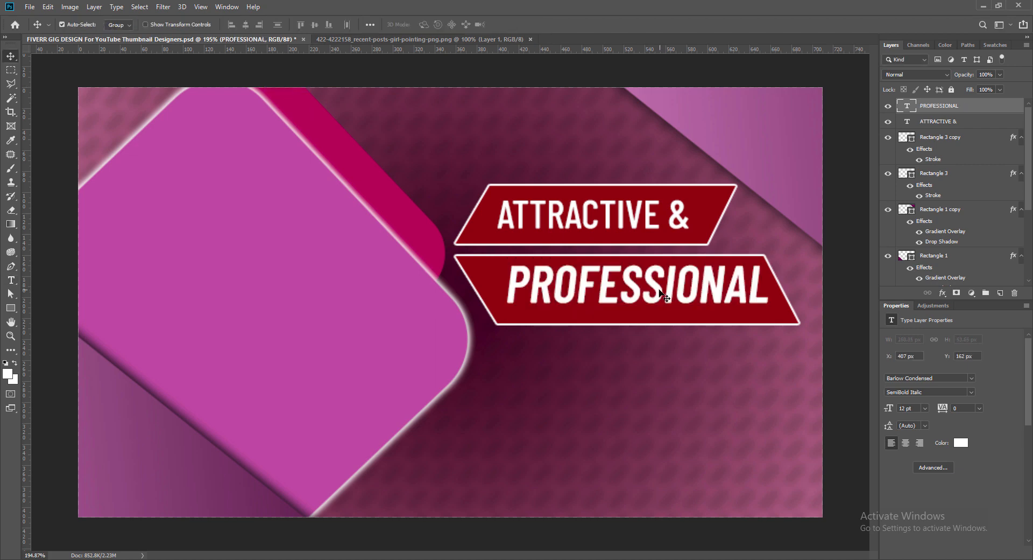
{"action": "left_click_drag", "start_coordinate": [666, 293], "coordinate": [652, 296]}
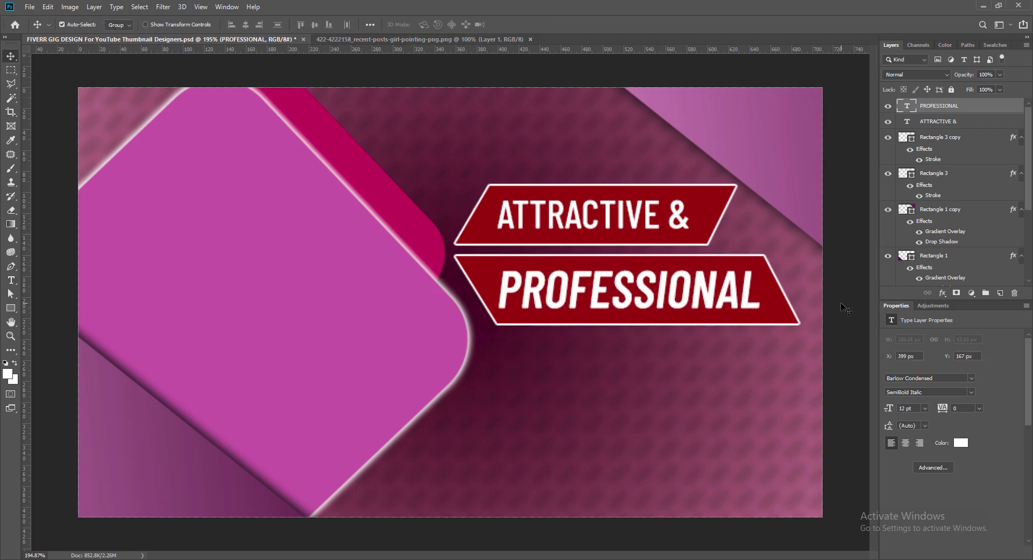
{"action": "key", "text": "ctrl+s"}
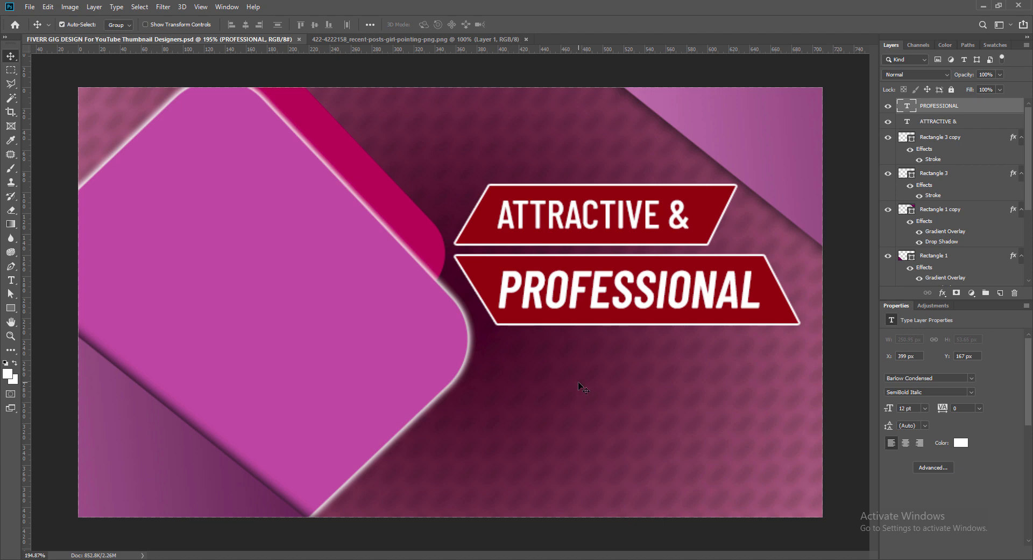
- Duplicate both red banners with their texts directly below the originals and shift the copies slightly to the right
{"action": "left_click", "coordinate": [574, 225]}
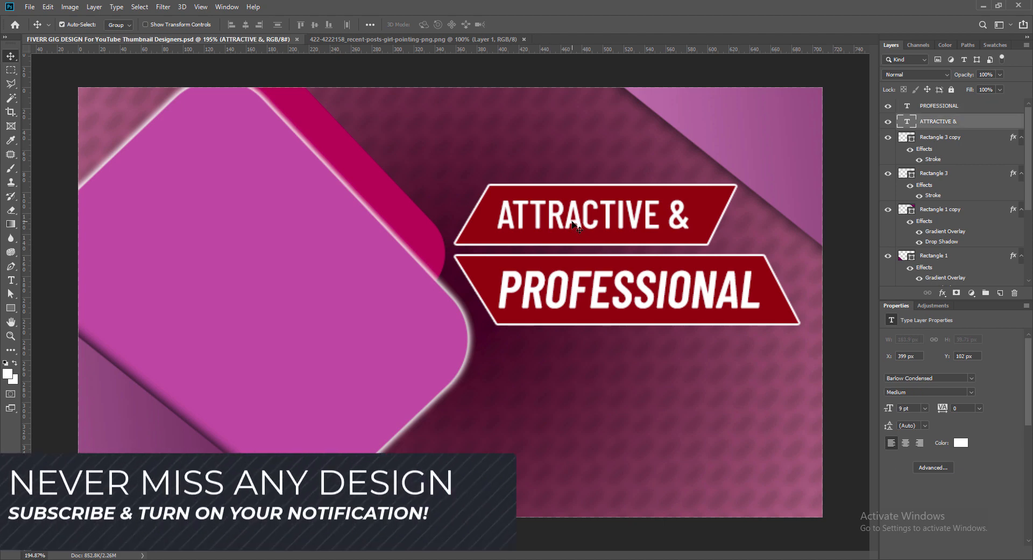
{"action": "left_click", "coordinate": [572, 240], "text": "shift"}
{"action": "left_click", "coordinate": [578, 292], "text": "shift"}
{"action": "left_click", "coordinate": [561, 320], "text": "shift"}
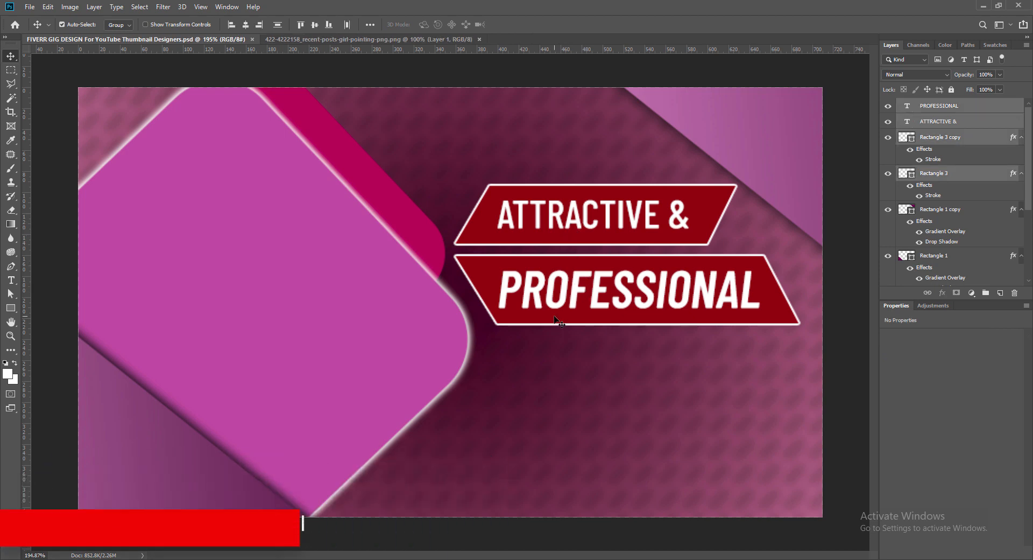
{"action": "left_click_drag", "start_coordinate": [557, 327], "coordinate": [560, 444]}
{"action": "left_click_drag", "start_coordinate": [701, 328], "coordinate": [707, 353]}
{"action": "key", "text": "Right"}
{"action": "key", "text": "Right"}
{"action": "key", "text": "Right"}
{"action": "key", "text": "Right"}
{"action": "key", "text": "Right"}
{"action": "key", "text": "Right"}
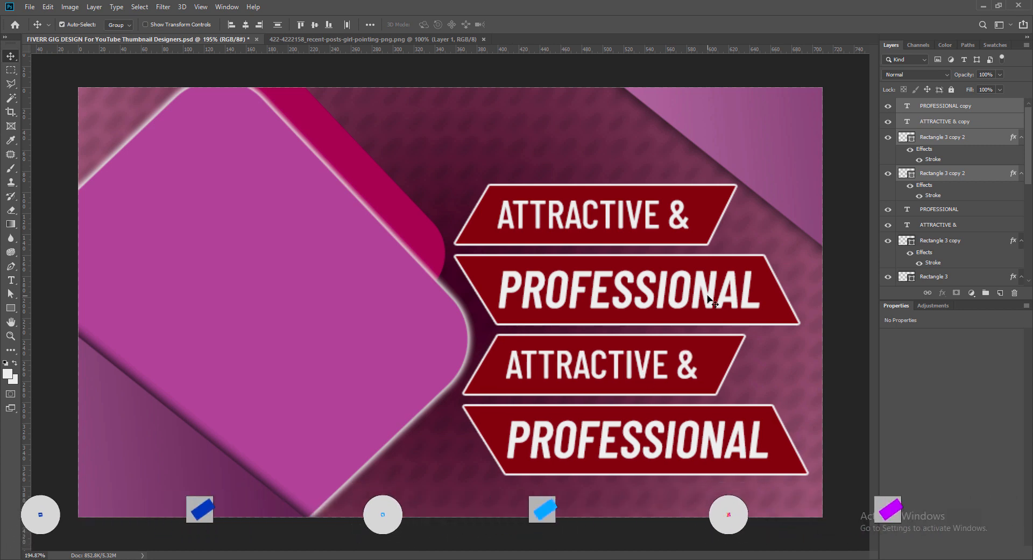
- Fill the copied "ATTRACTIVE &" banner with orange ffa200
{"action": "left_click", "coordinate": [759, 348]}
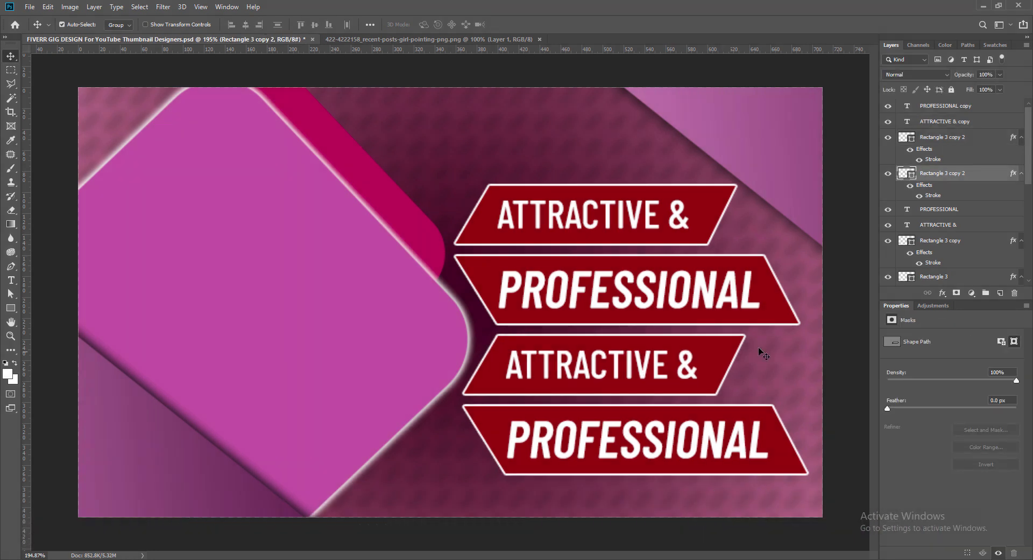
{"action": "double_click", "coordinate": [908, 173]}
{"action": "left_click", "coordinate": [828, 387]}
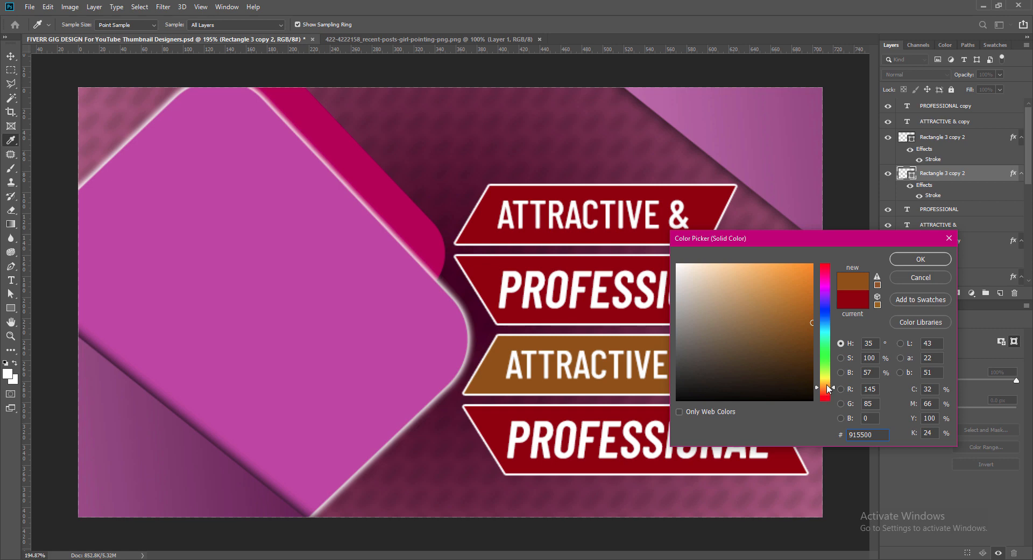
{"action": "left_click", "coordinate": [827, 384]}
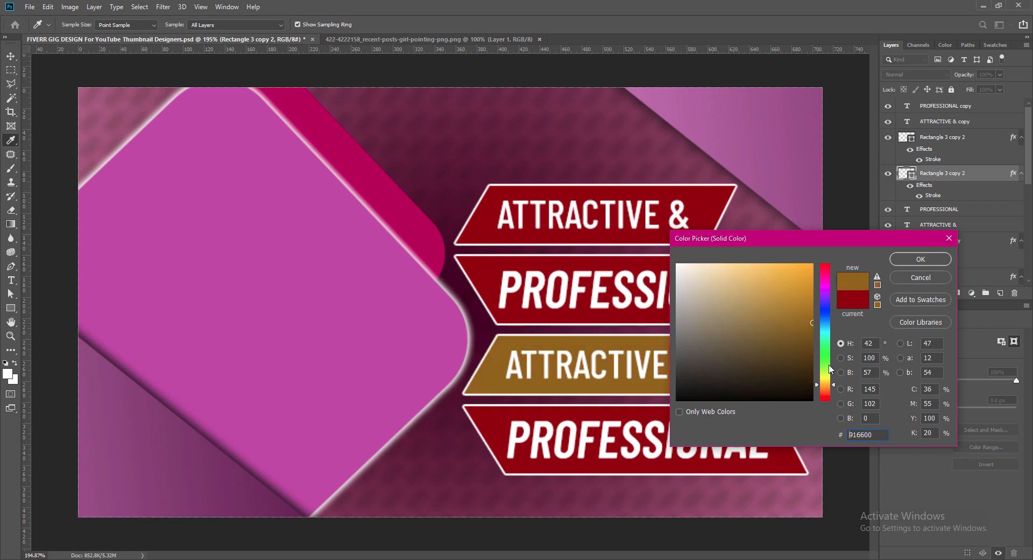
{"action": "left_click_drag", "start_coordinate": [808, 321], "coordinate": [825, 263]}
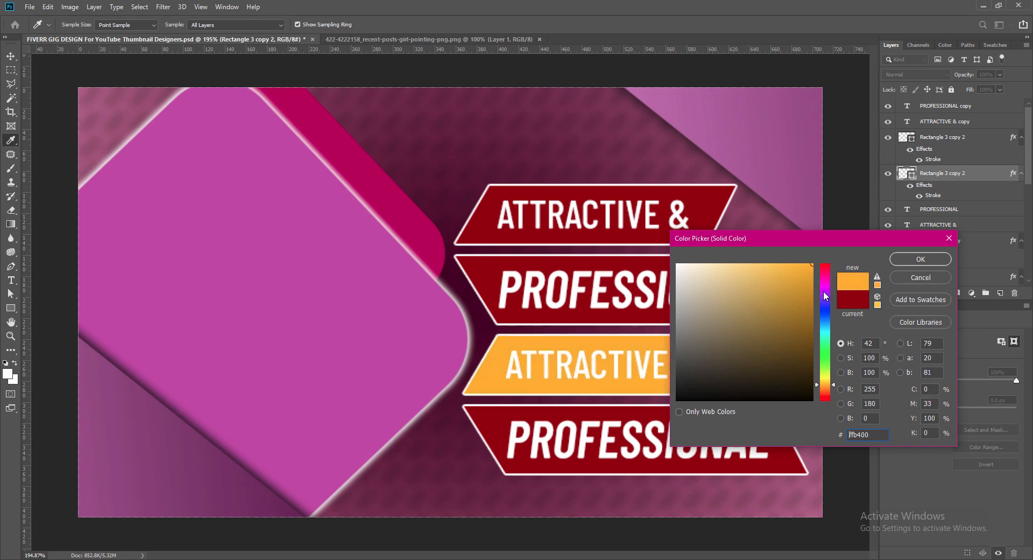
{"action": "left_click", "coordinate": [828, 385]}
{"action": "left_click_drag", "start_coordinate": [828, 386], "coordinate": [828, 386]}
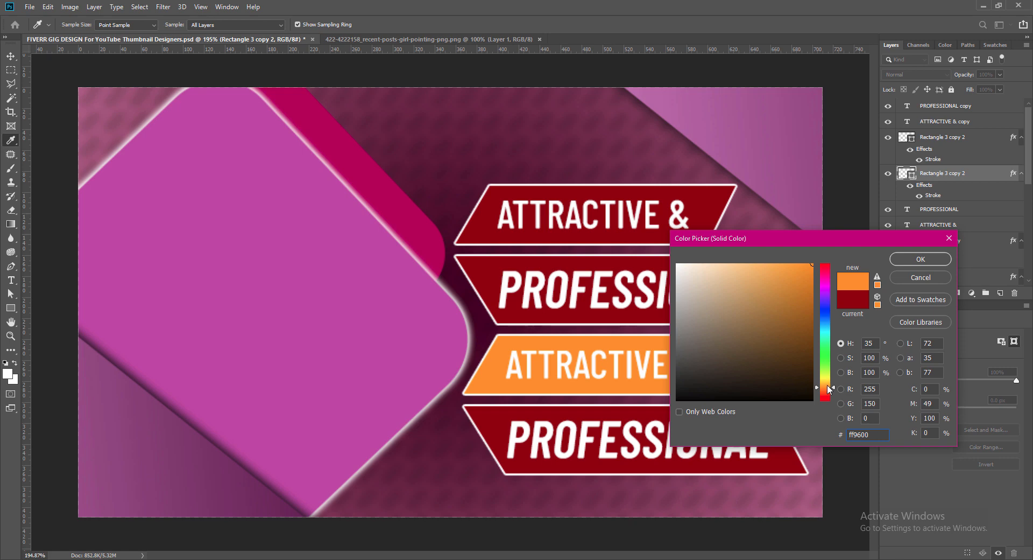
{"action": "left_click", "coordinate": [921, 259]}
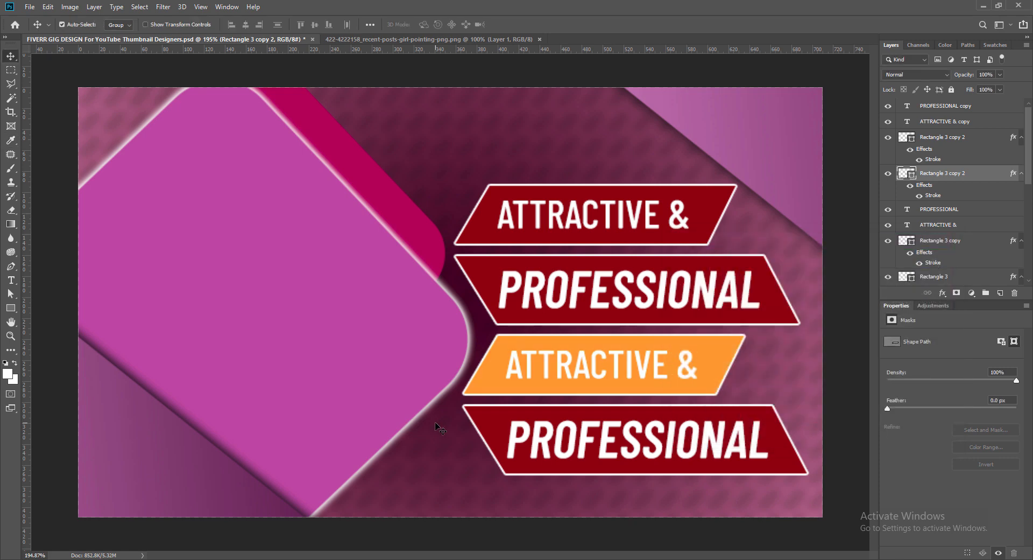
- Copy the orange banner's color code and fill the copied "PROFESSIONAL" banner with the same ffa200
{"action": "double_click", "coordinate": [905, 172]}
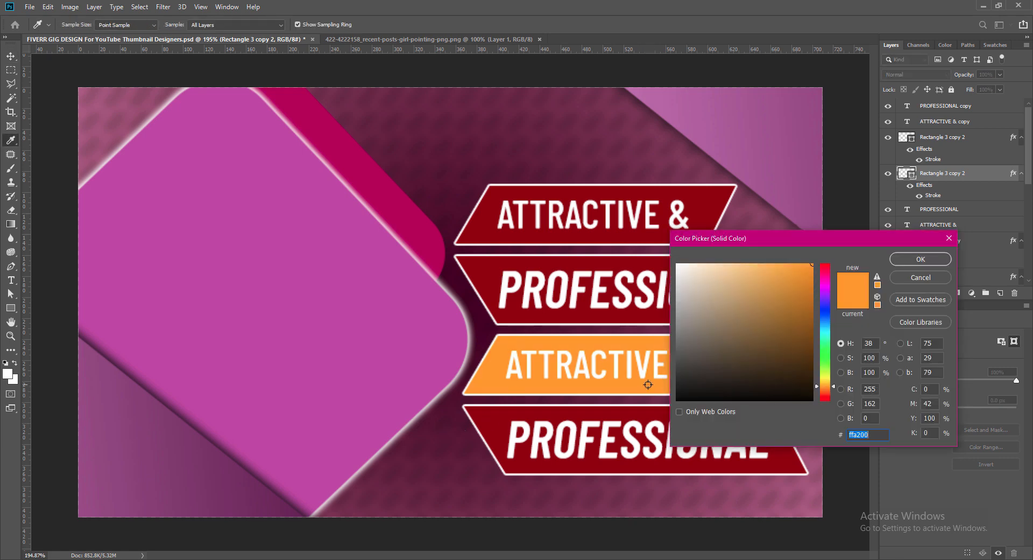
{"action": "left_click", "coordinate": [921, 277]}
{"action": "double_click", "coordinate": [906, 138]}
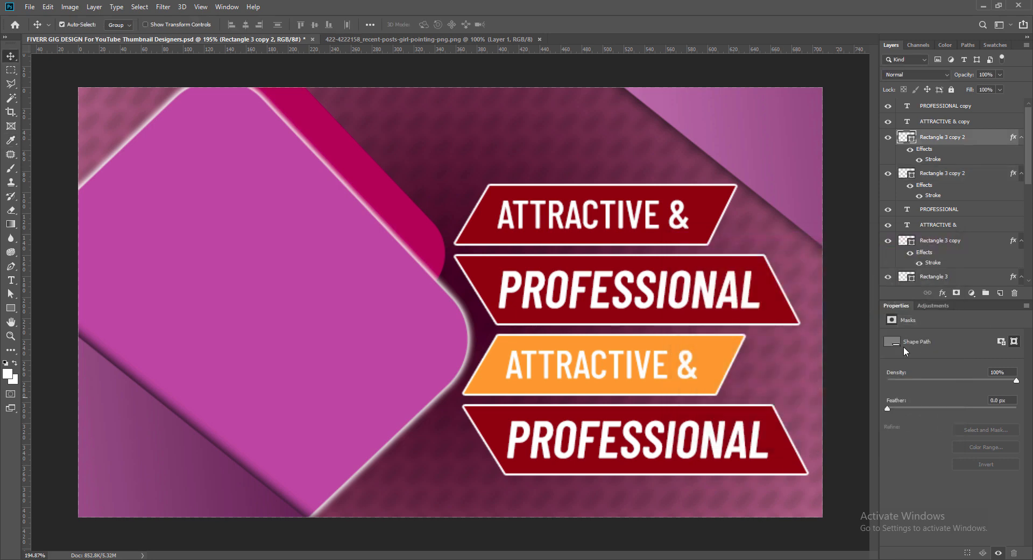
{"action": "type", "text": "ffa200"}
{"action": "left_click", "coordinate": [902, 258]}
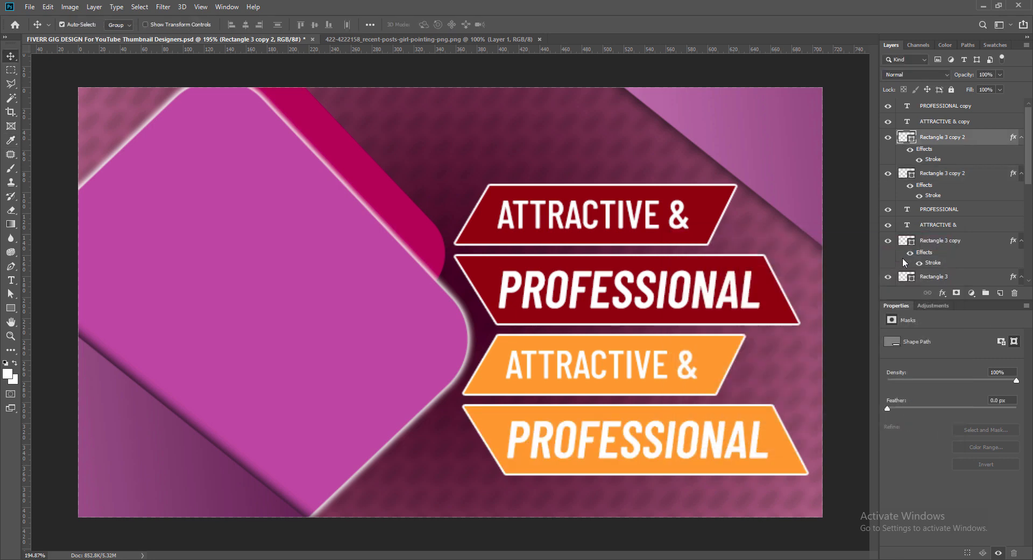
- Change the stroke of the orange "PROFESSIONAL" banner to a near-black dark red, keeping the 2 px size
{"action": "double_click", "coordinate": [915, 134]}
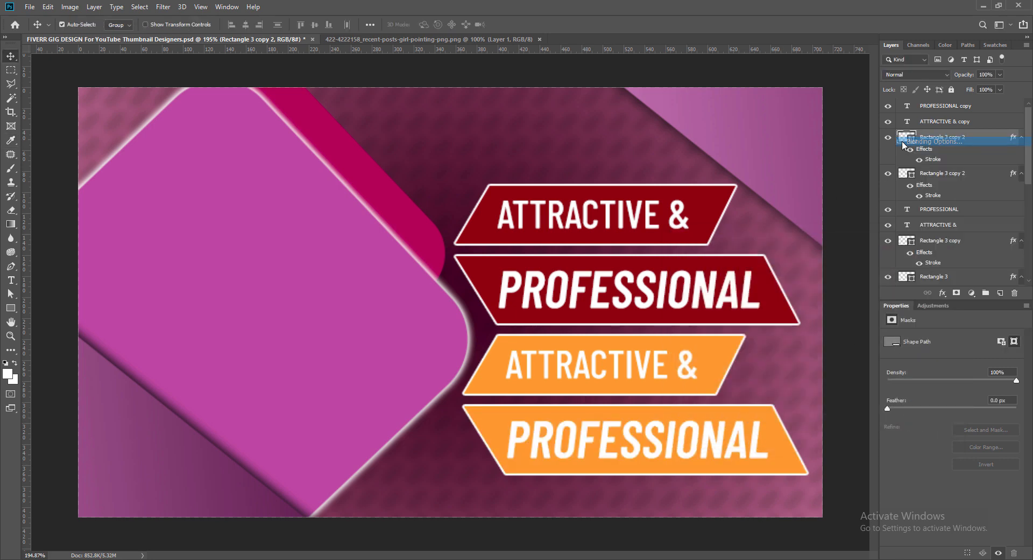
{"action": "left_click", "coordinate": [643, 261]}
{"action": "left_click", "coordinate": [785, 290]}
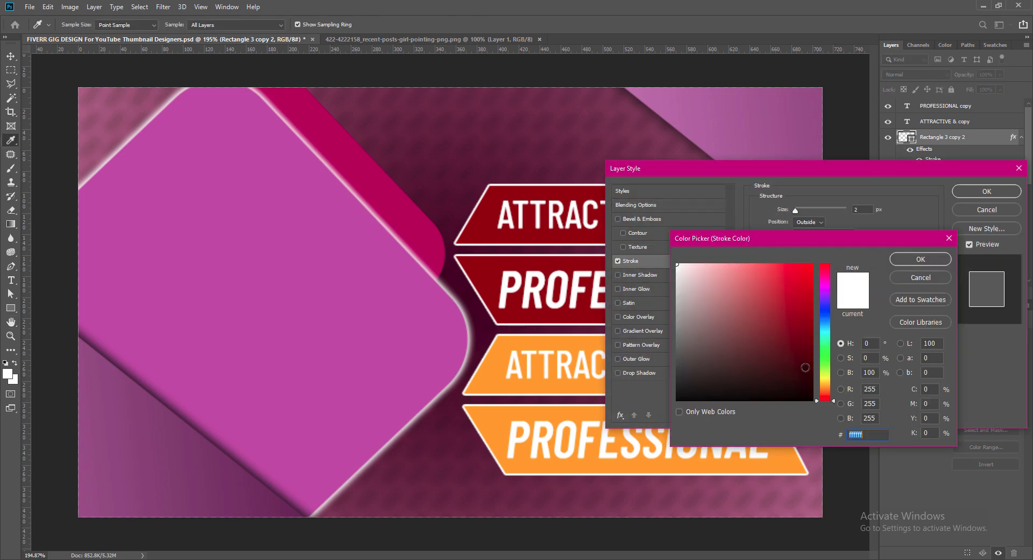
{"action": "left_click", "coordinate": [812, 380]}
{"action": "left_click_drag", "start_coordinate": [812, 380], "coordinate": [819, 385]}
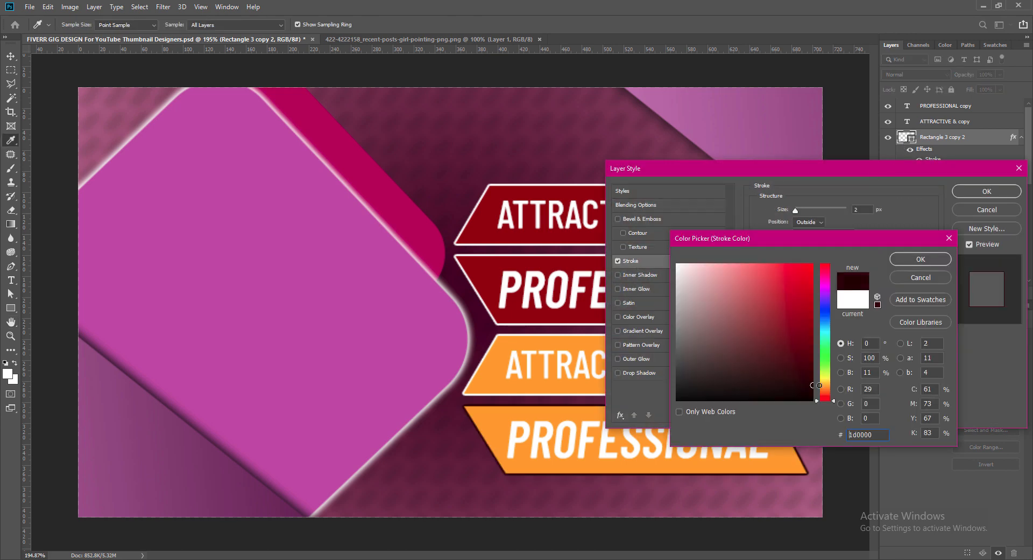
{"action": "left_click", "coordinate": [814, 387]}
{"action": "left_click_drag", "start_coordinate": [812, 387], "coordinate": [814, 393]}
{"action": "left_click", "coordinate": [936, 264]}
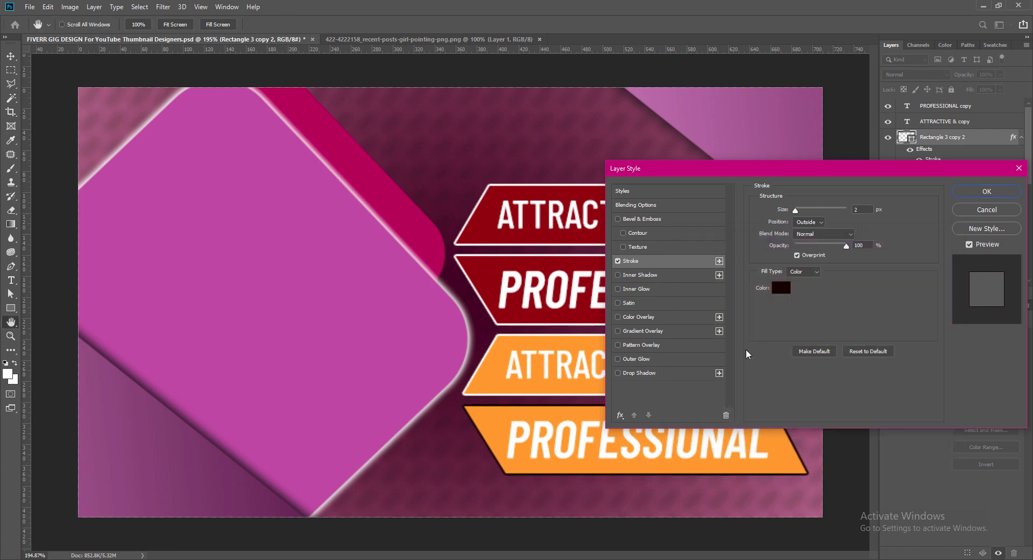
{"action": "left_click", "coordinate": [987, 191]}
- Change the stroke of the orange "ATTRACTIVE &" banner to the same near-black color as the banner below it
{"action": "left_click", "coordinate": [942, 173]}
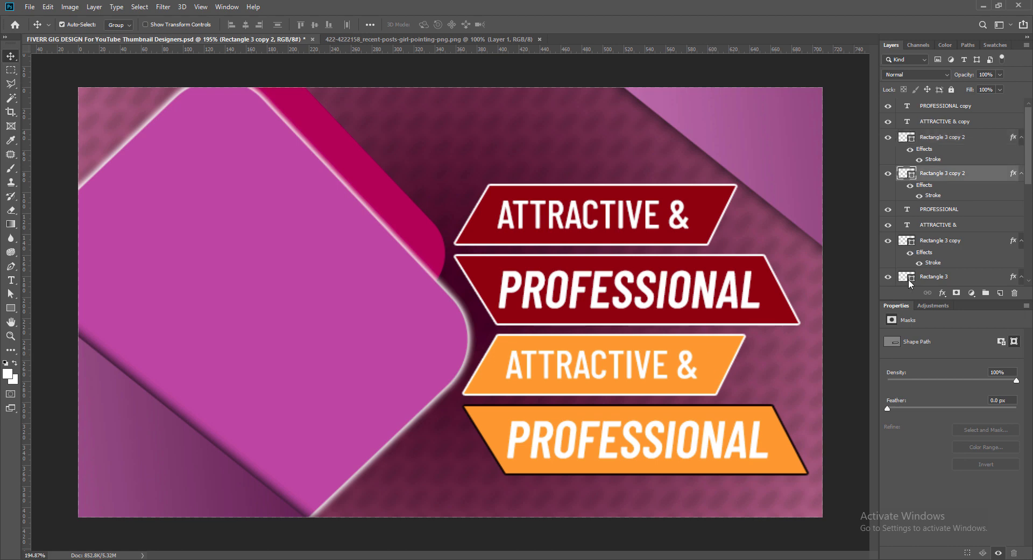
{"action": "right_click", "coordinate": [903, 174]}
{"action": "left_click", "coordinate": [927, 180]}
{"action": "left_click", "coordinate": [633, 261]}
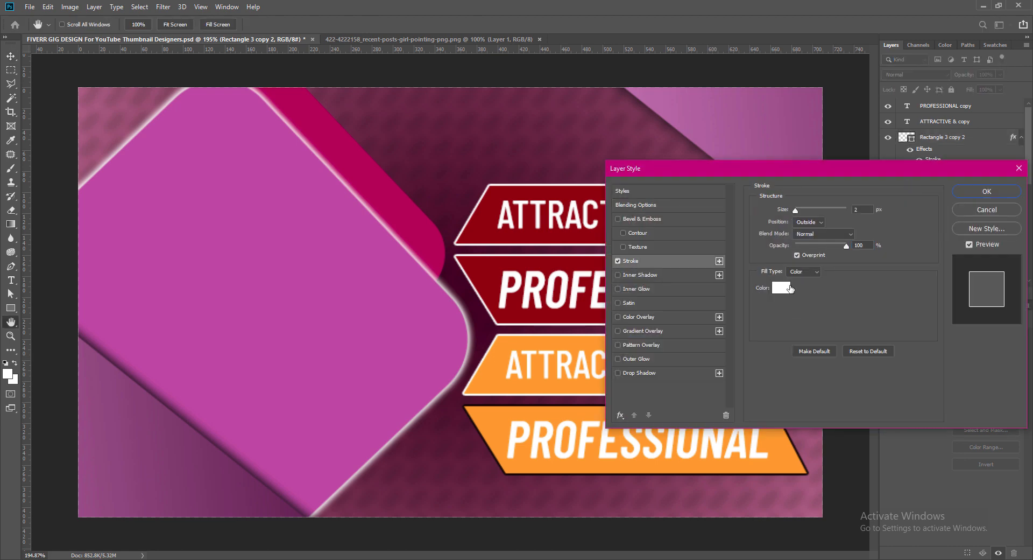
{"action": "left_click", "coordinate": [789, 288]}
{"action": "left_click", "coordinate": [782, 287]}
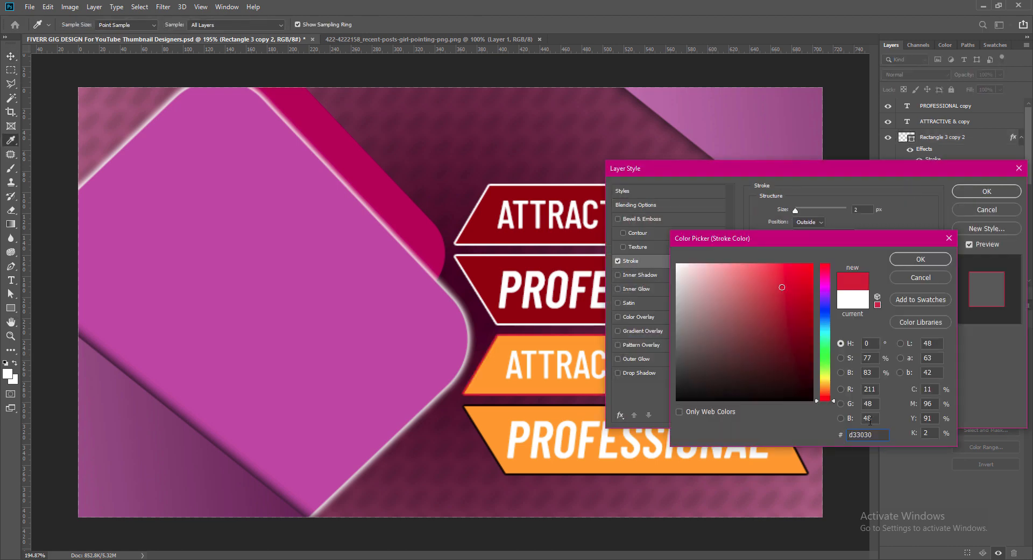
{"action": "left_click", "coordinate": [908, 261]}
{"action": "left_click", "coordinate": [988, 193]}
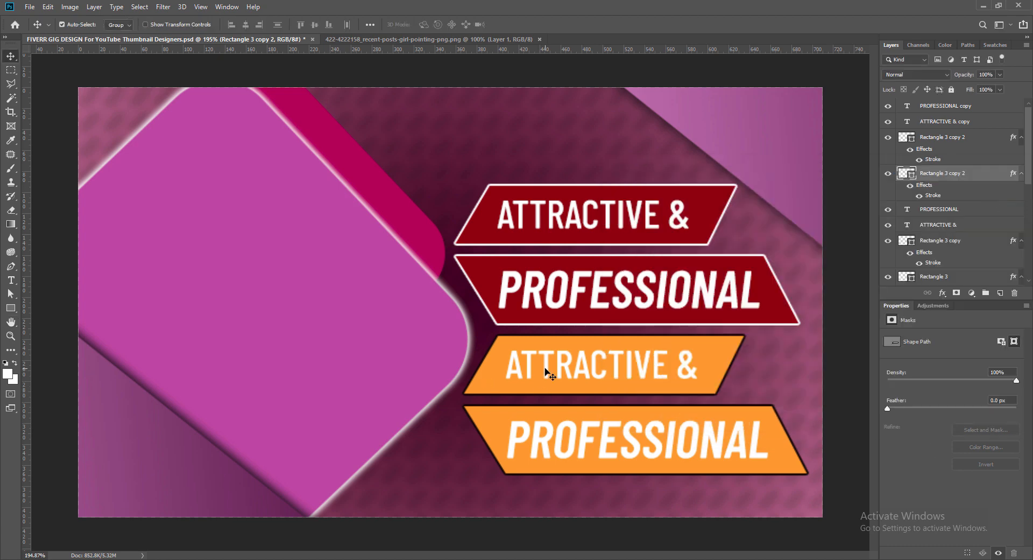
- Replace the "ATTRACTIVE &" text on the upper orange banner with "YOUTUBE"
{"action": "left_click", "coordinate": [909, 121]}
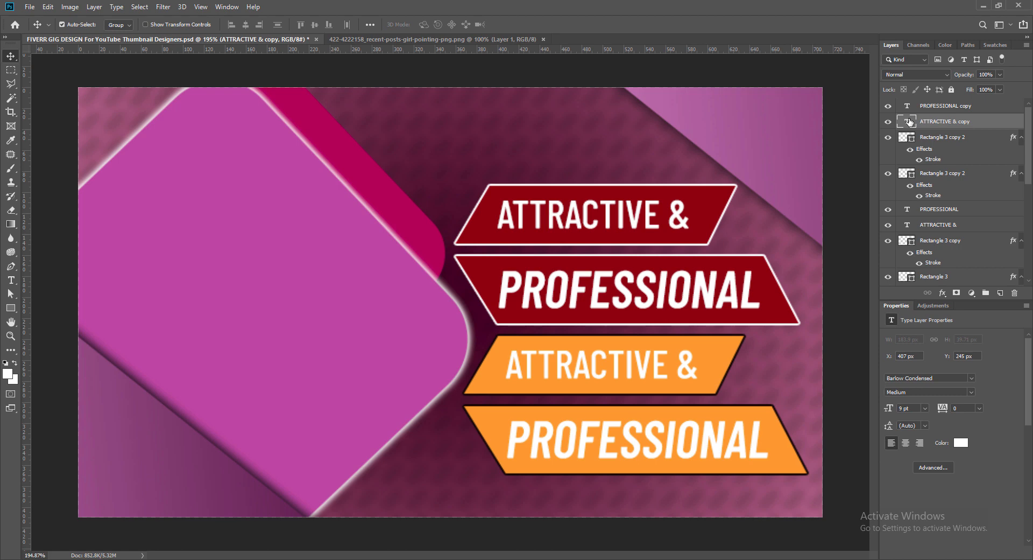
{"action": "double_click", "coordinate": [909, 122]}
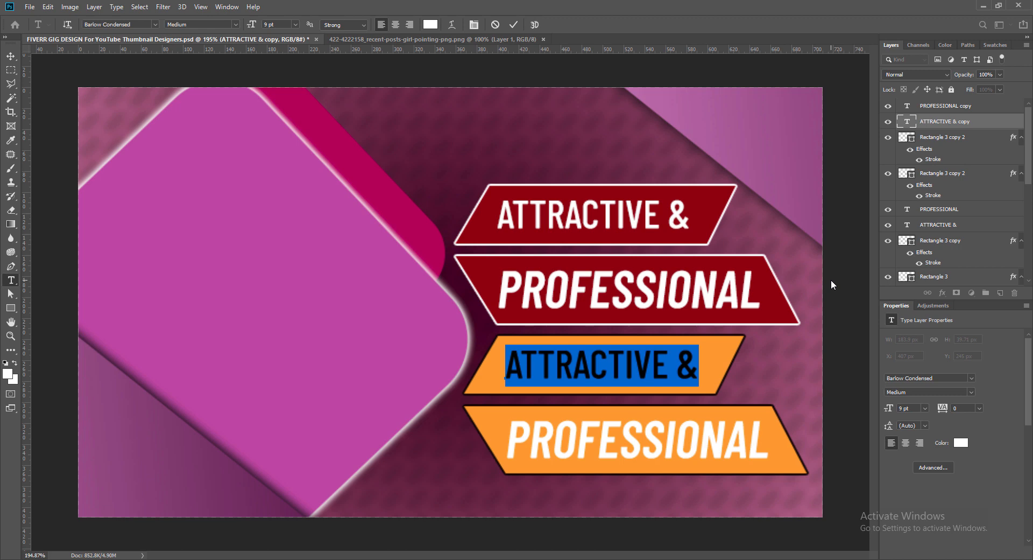
{"action": "type", "text": "YOUTUBE"}
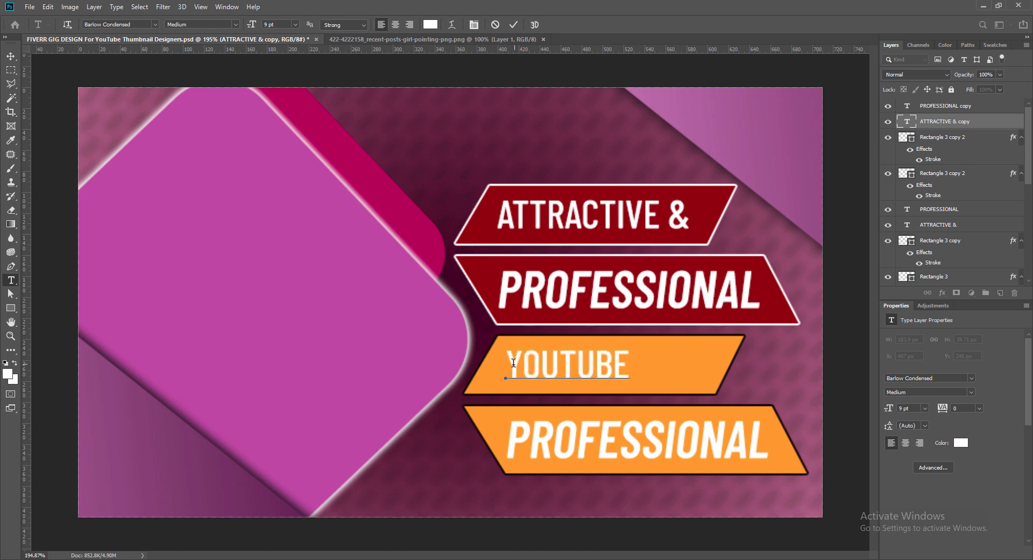
- Change the "YOUTUBE" text color to near-black 010000 and set its size to 10 pt
{"action": "left_click_drag", "start_coordinate": [506, 367], "coordinate": [646, 367]}
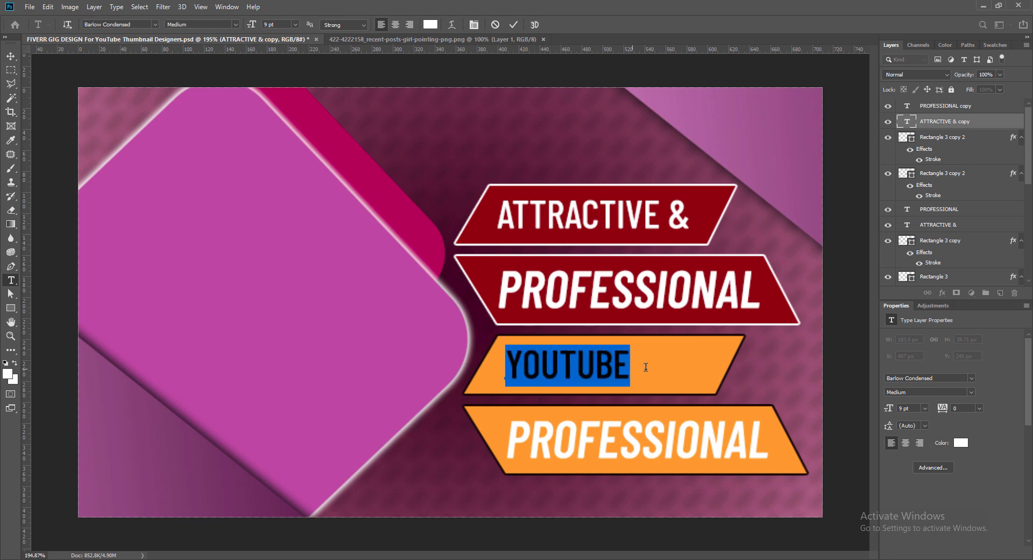
{"action": "left_click", "coordinate": [430, 24]}
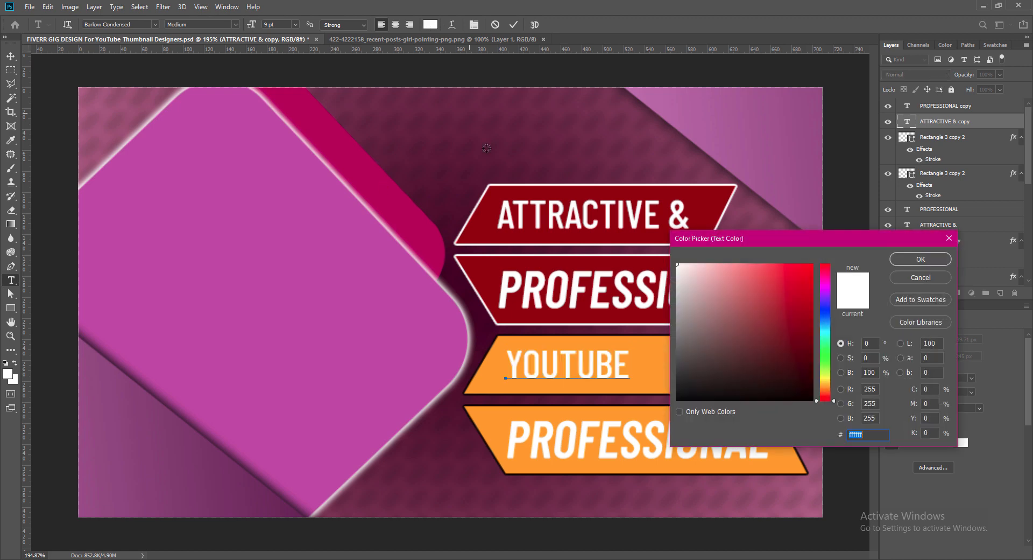
{"action": "left_click", "coordinate": [491, 345]}
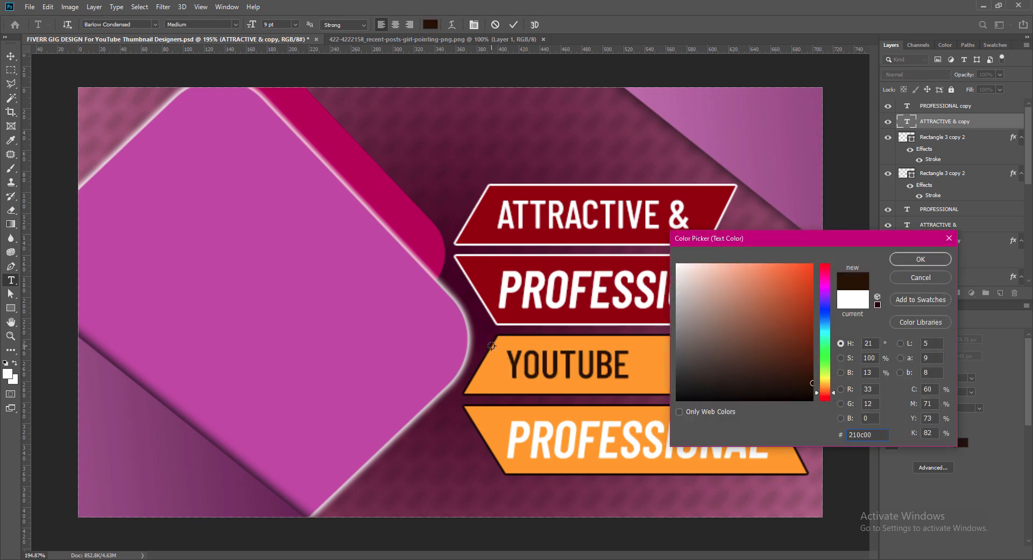
{"action": "left_click_drag", "start_coordinate": [811, 383], "coordinate": [820, 401]}
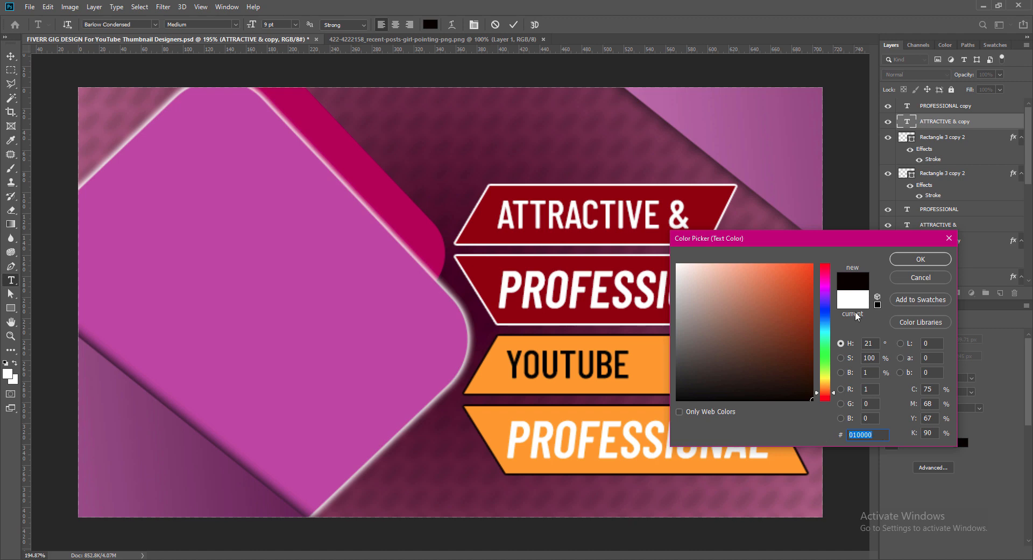
{"action": "left_click", "coordinate": [913, 263]}
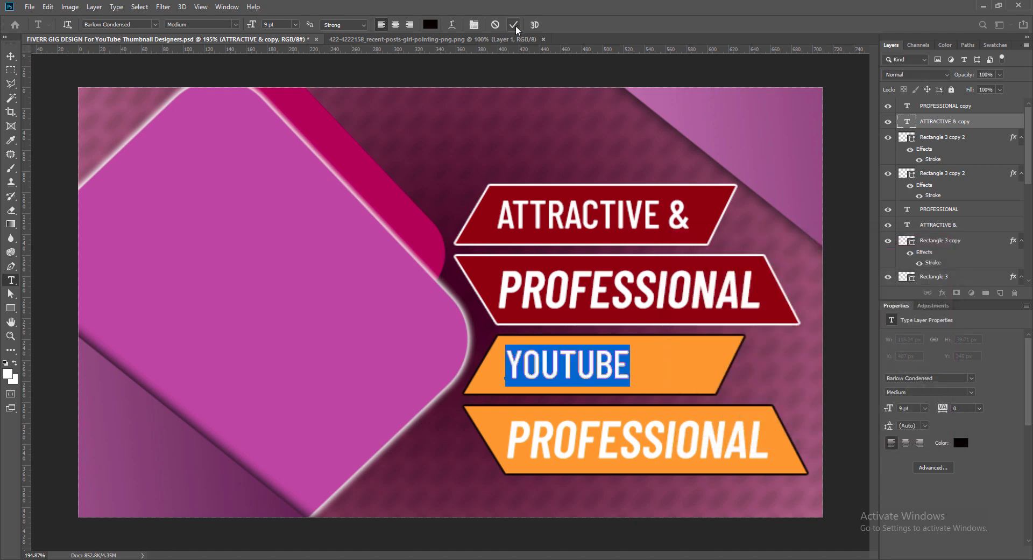
{"action": "left_click", "coordinate": [296, 25]}
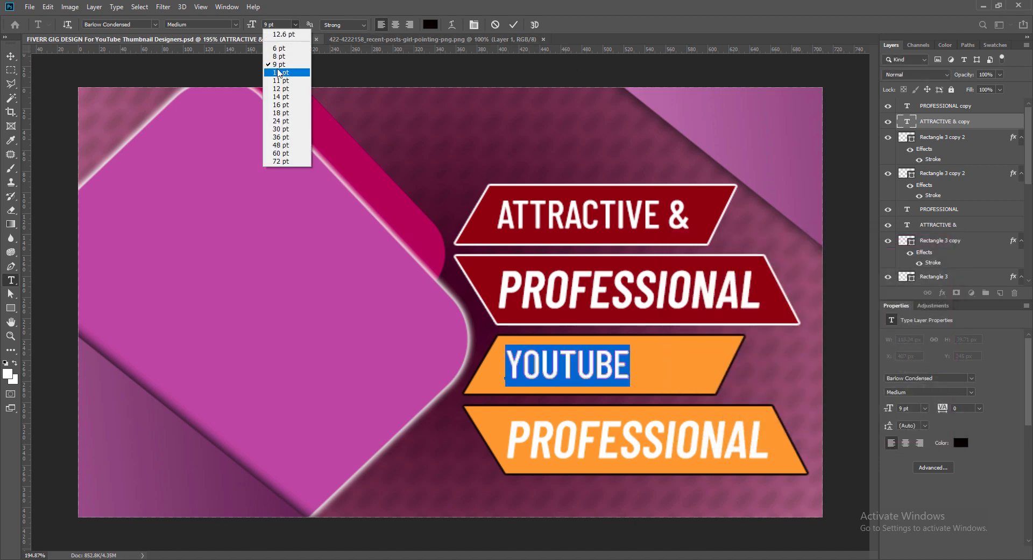
{"action": "left_click", "coordinate": [278, 78]}
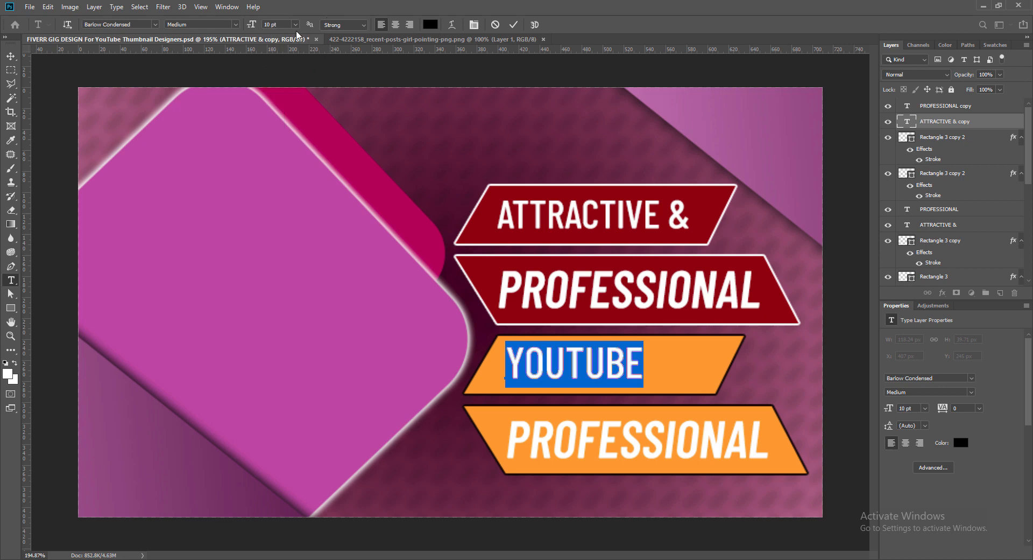
{"action": "left_click", "coordinate": [515, 25]}
{"action": "key", "text": "v"}
- Replace the "PROFESSIONAL" text on the lower orange banner with "THUMBNAIL DESIGN" and color it black
{"action": "left_click", "coordinate": [909, 107]}
{"action": "double_click", "coordinate": [908, 106]}
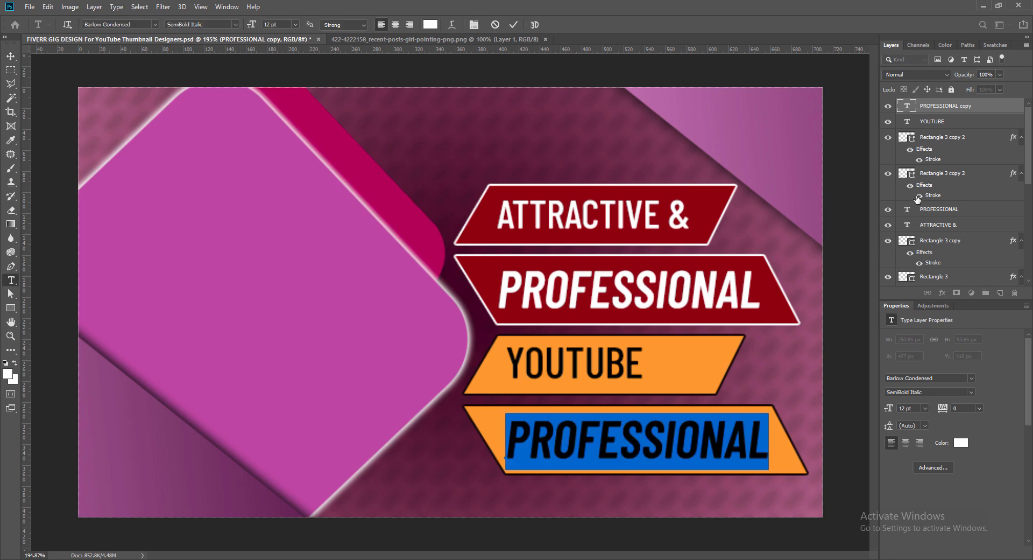
{"action": "type", "text": "THUMBNAIL DESIG"}
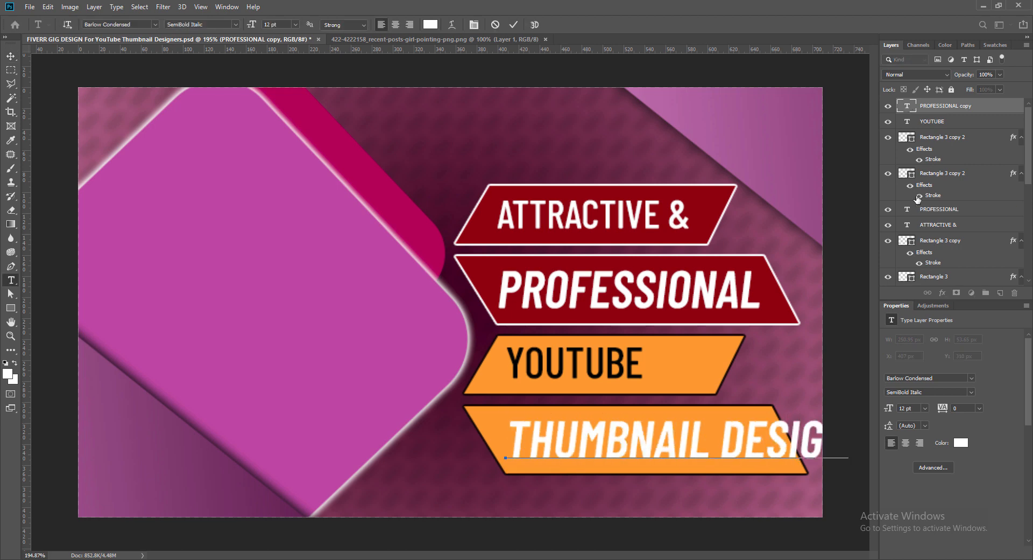
{"action": "key", "text": "ctrl+a"}
{"action": "left_click", "coordinate": [430, 25]}
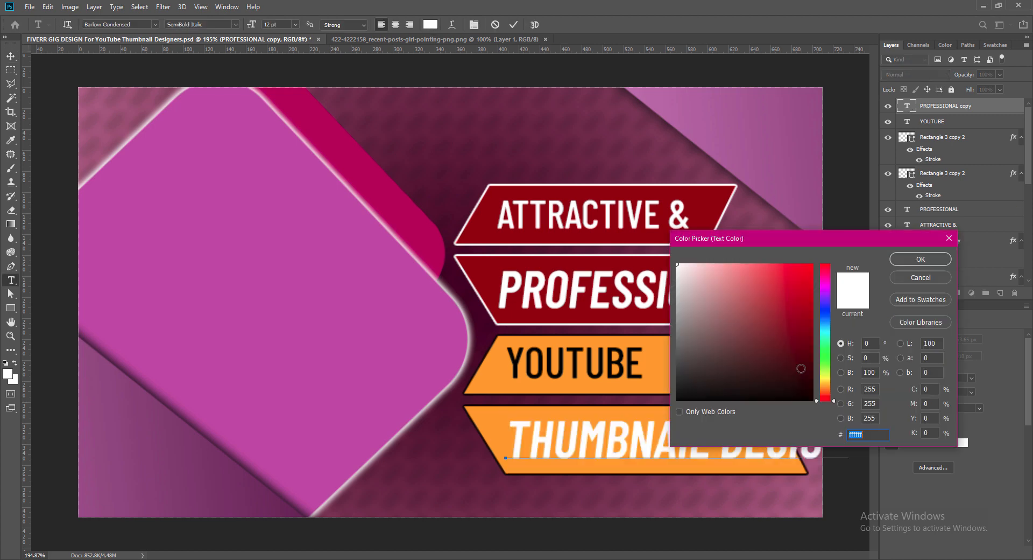
{"action": "left_click", "coordinate": [809, 401]}
{"action": "left_click", "coordinate": [914, 259]}
- Try the "THUMBNAIL DESIGN" text at 10 pt and at 11 pt
{"action": "left_click", "coordinate": [295, 24]}
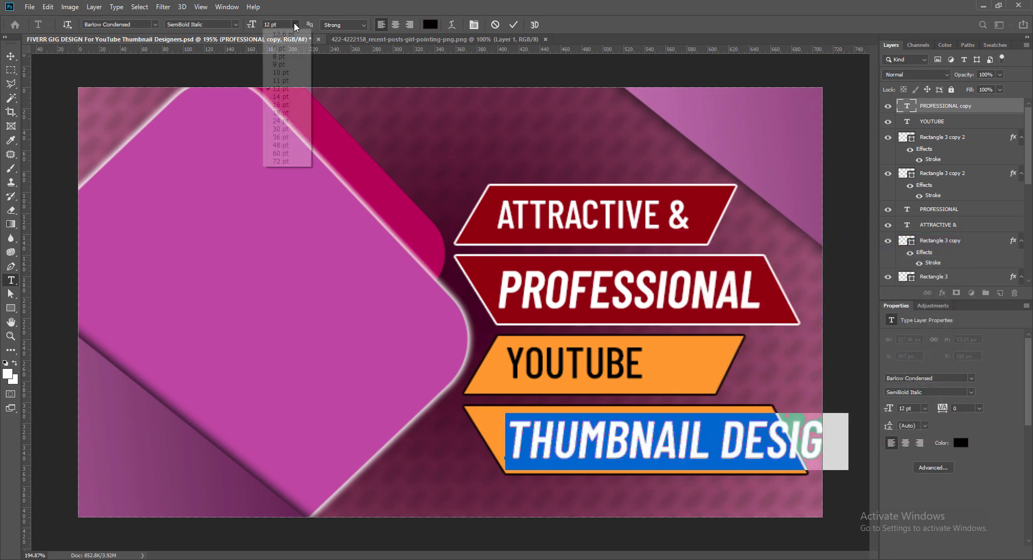
{"action": "left_click", "coordinate": [285, 74]}
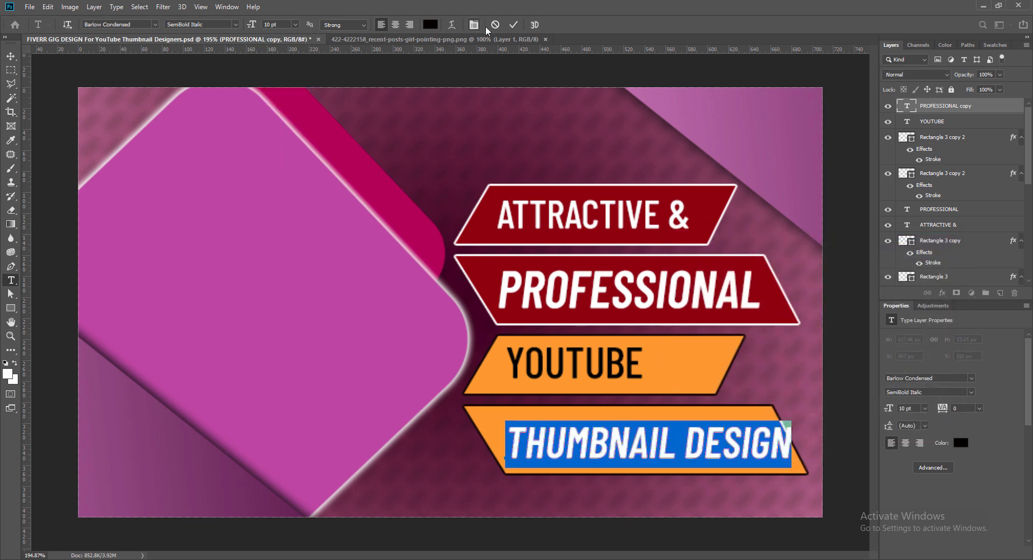
{"action": "left_click", "coordinate": [295, 25]}
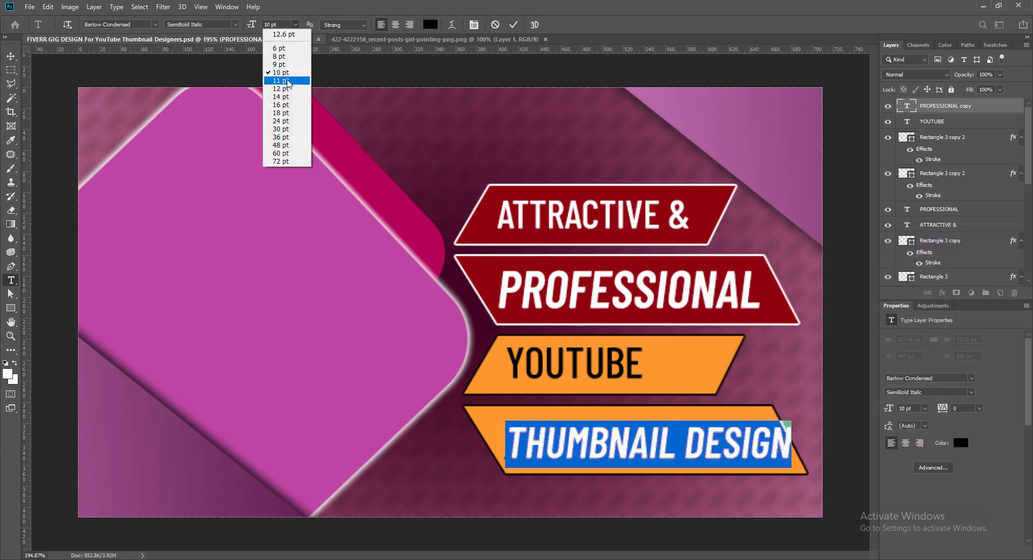
{"action": "left_click", "coordinate": [285, 81]}
{"action": "left_click", "coordinate": [514, 25]}
{"action": "key", "text": "v"}
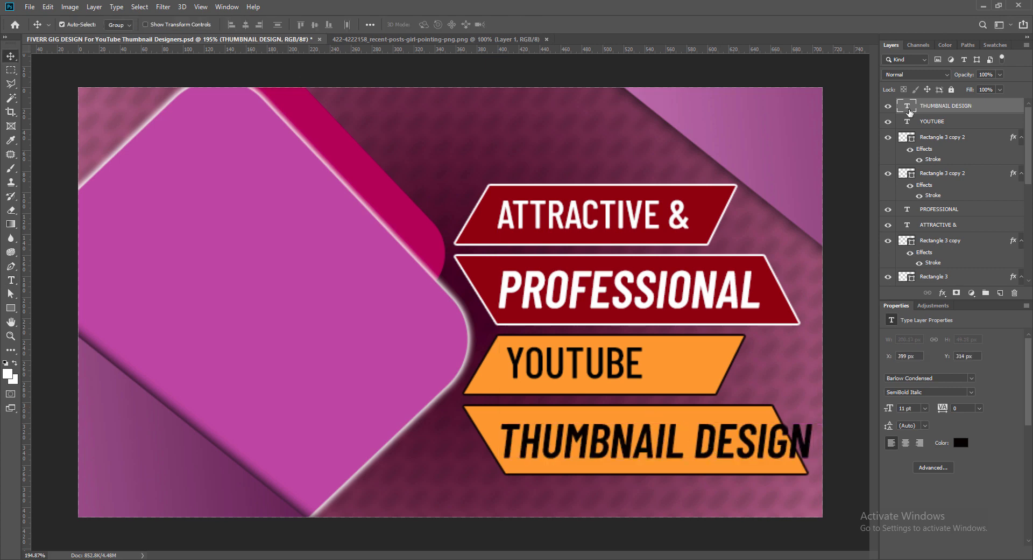
- Set the "THUMBNAIL DESIGN" text to 10 pt and nudge it left and up within its banner, to X 395 px, Y 315 px
{"action": "double_click", "coordinate": [907, 105]}
{"action": "left_click", "coordinate": [295, 25]}
{"action": "left_click", "coordinate": [285, 73]}
{"action": "left_click", "coordinate": [514, 25]}
{"action": "key", "text": "v"}
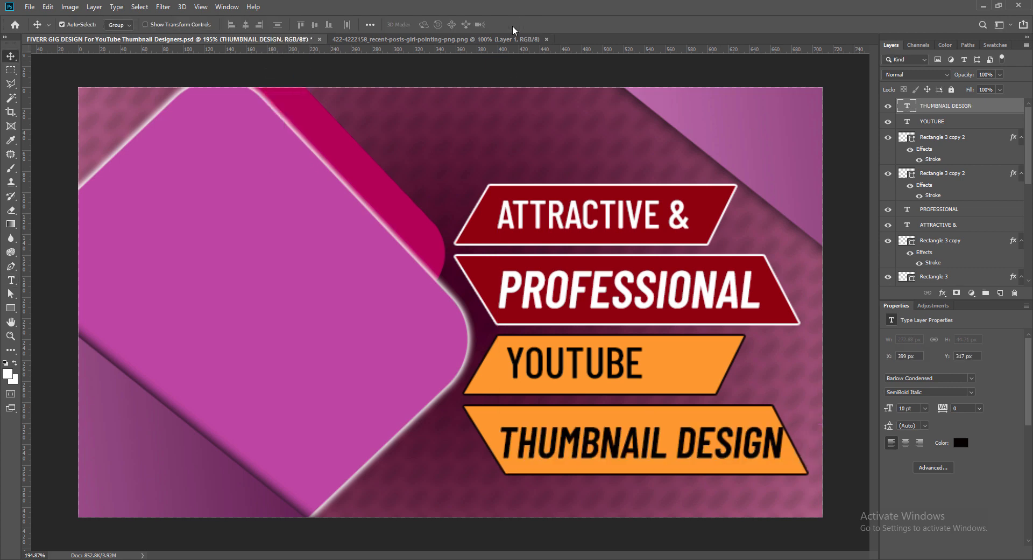
{"action": "key", "text": "Up"}
{"action": "key", "text": "Up"}
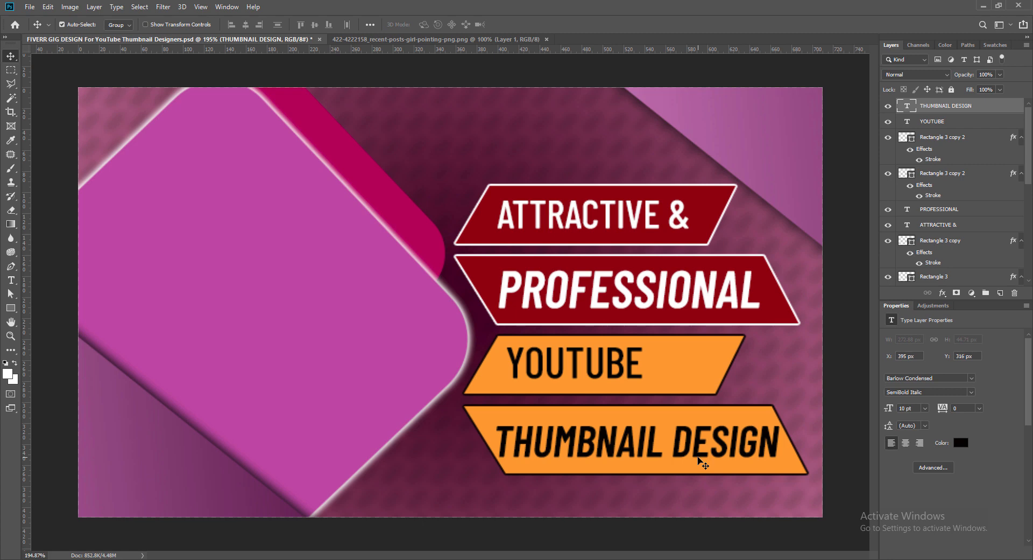
{"action": "key", "text": "Left"}
{"action": "key", "text": "Left"}
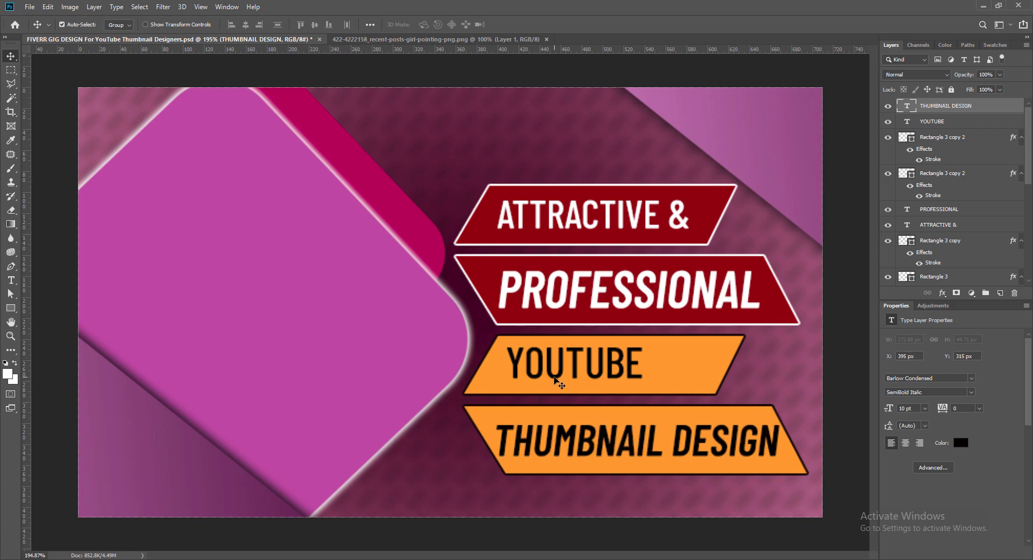
- Shift the "YOUTUBE" text right within its banner and bring the YouTube icon from the social-media-icons image in beside it
{"action": "left_click_drag", "start_coordinate": [555, 378], "coordinate": [657, 382]}
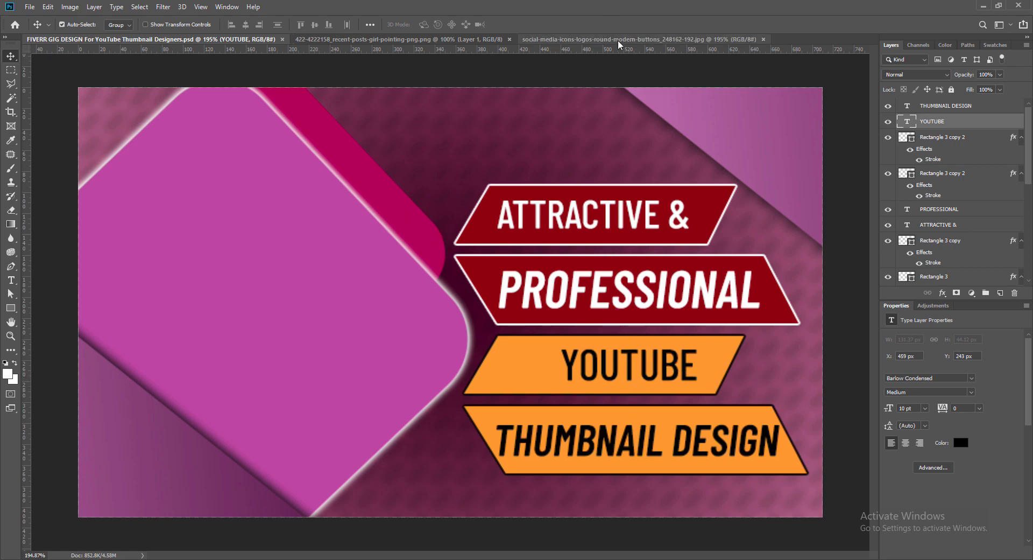
{"action": "left_click", "coordinate": [618, 39]}
{"action": "left_click_drag", "start_coordinate": [565, 357], "coordinate": [526, 359]}
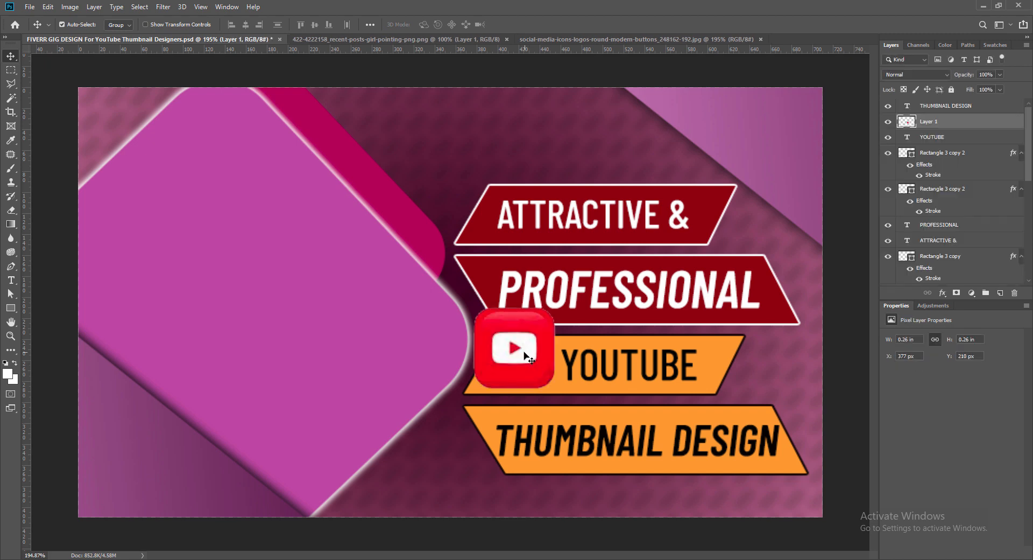
- Add a white outer glow to the YouTube icon with 9% spread and 6 px size
{"action": "right_click", "coordinate": [915, 121]}
{"action": "left_click", "coordinate": [926, 127]}
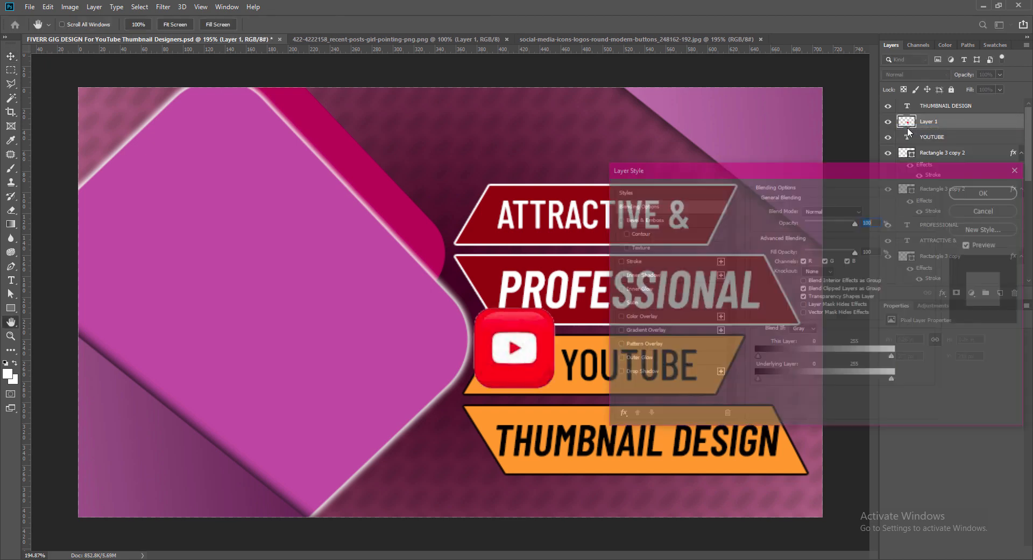
{"action": "left_click", "coordinate": [619, 358]}
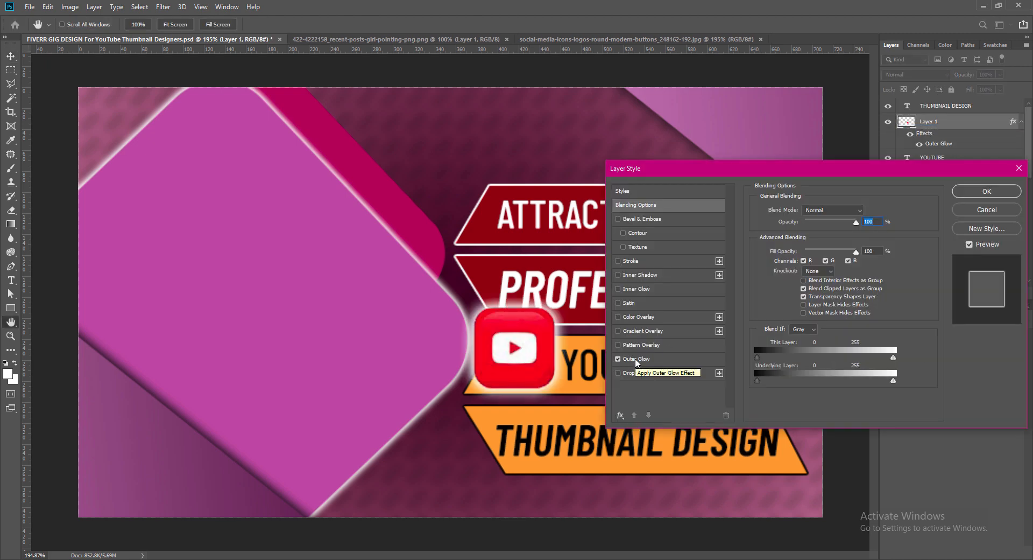
{"action": "left_click", "coordinate": [635, 358]}
{"action": "left_click_drag", "start_coordinate": [819, 304], "coordinate": [800, 306]}
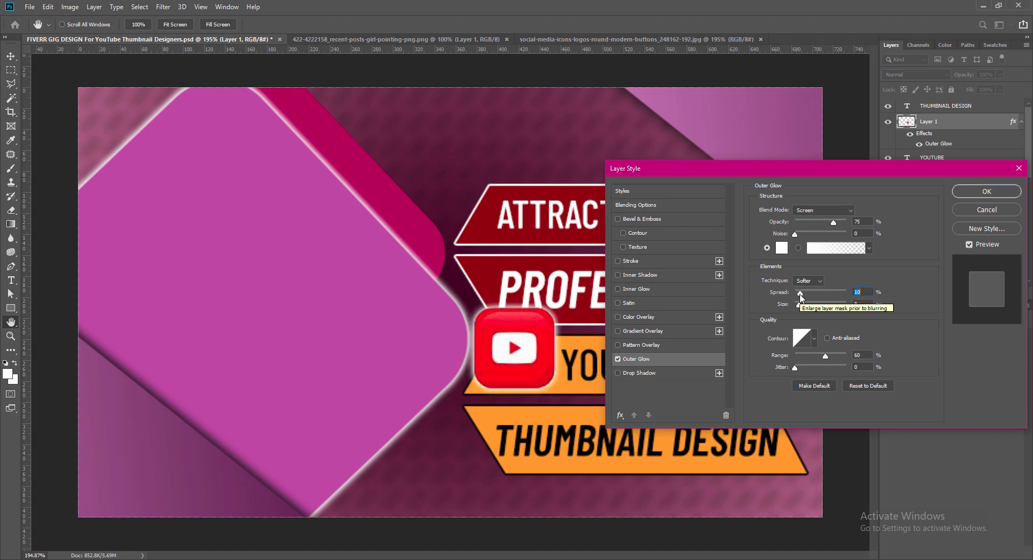
{"action": "type", "text": "9"}
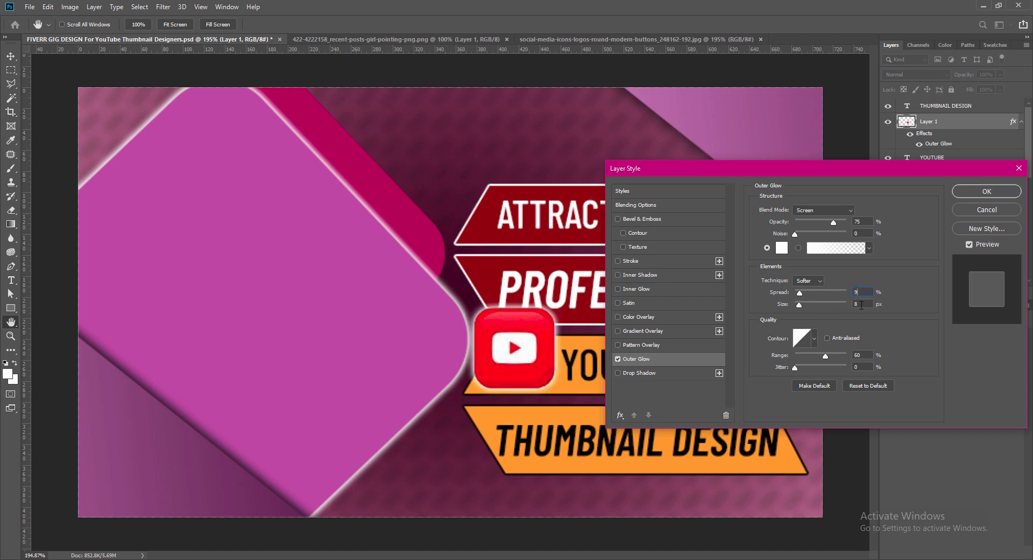
{"action": "type", "text": "6"}
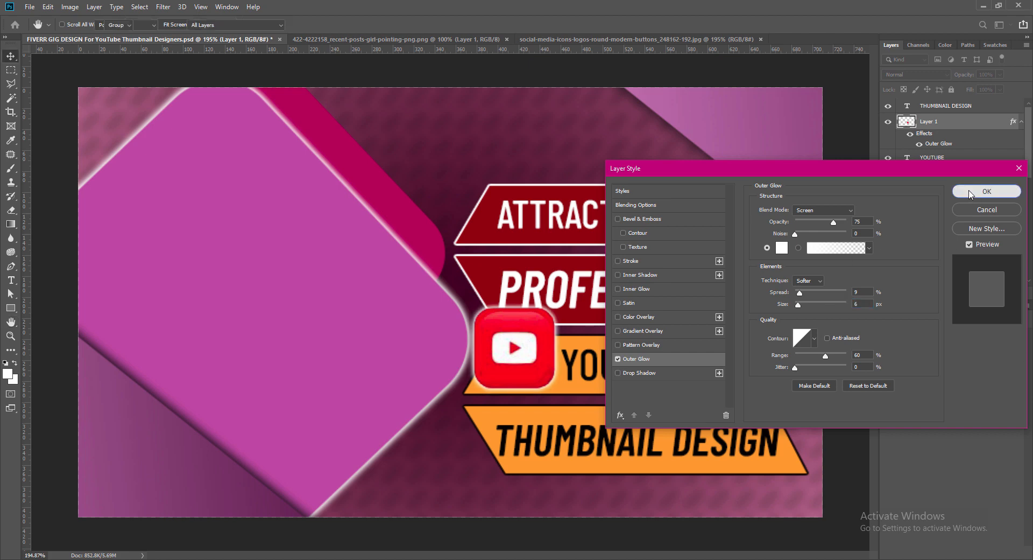
{"action": "left_click", "coordinate": [987, 191]}
- Scale the YouTube icon down to about 0.15 in and place it inside the banner, left of "YOUTUBE"
{"action": "key", "text": "ctrl+t"}
{"action": "left_click_drag", "start_coordinate": [473, 307], "coordinate": [518, 365]}
{"action": "key", "text": "Return"}
{"action": "key", "text": "ctrl+t"}
{"action": "key", "text": "Return"}
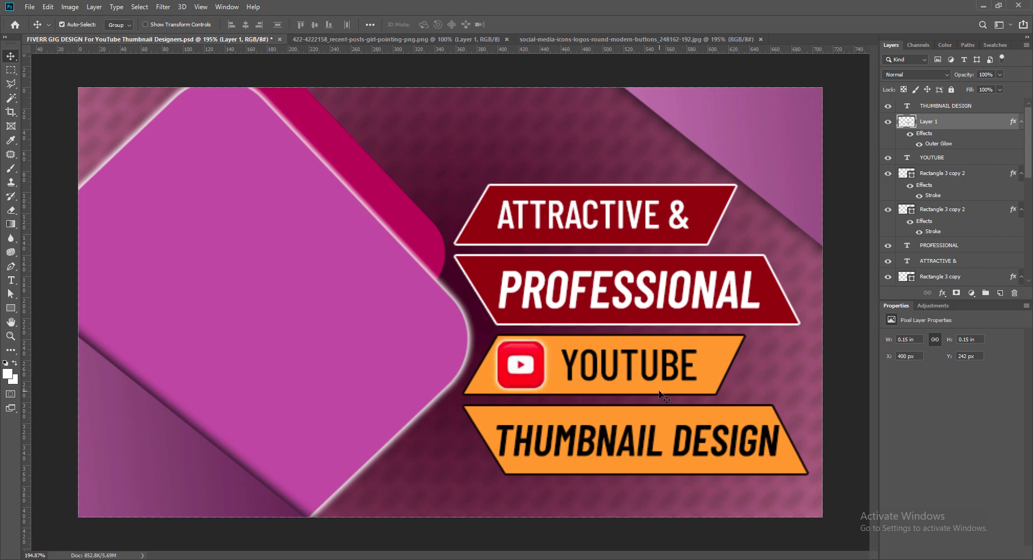
- Nudge the "YOUTUBE" text slightly closer to the icon, to X 455 px
{"action": "left_click", "coordinate": [610, 380]}
{"action": "key", "text": "Left"}
{"action": "key", "text": "Left"}
{"action": "key", "text": "Left"}
{"action": "key", "text": "Left"}
{"action": "key", "text": "Left"}
{"action": "key", "text": "Left"}
{"action": "key", "text": "Left"}
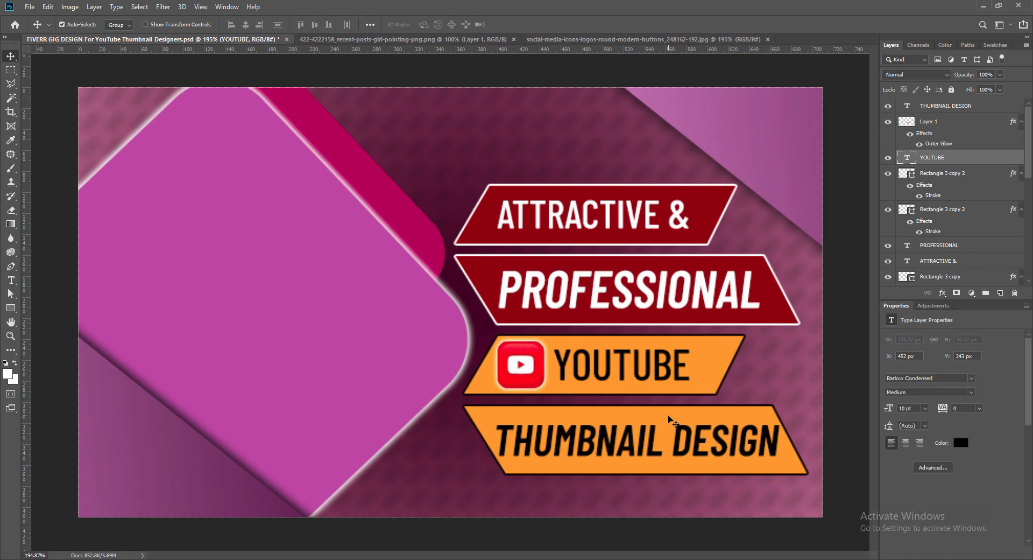
{"action": "key", "text": "Right"}
{"action": "key", "text": "Right"}
{"action": "key", "text": "Right"}
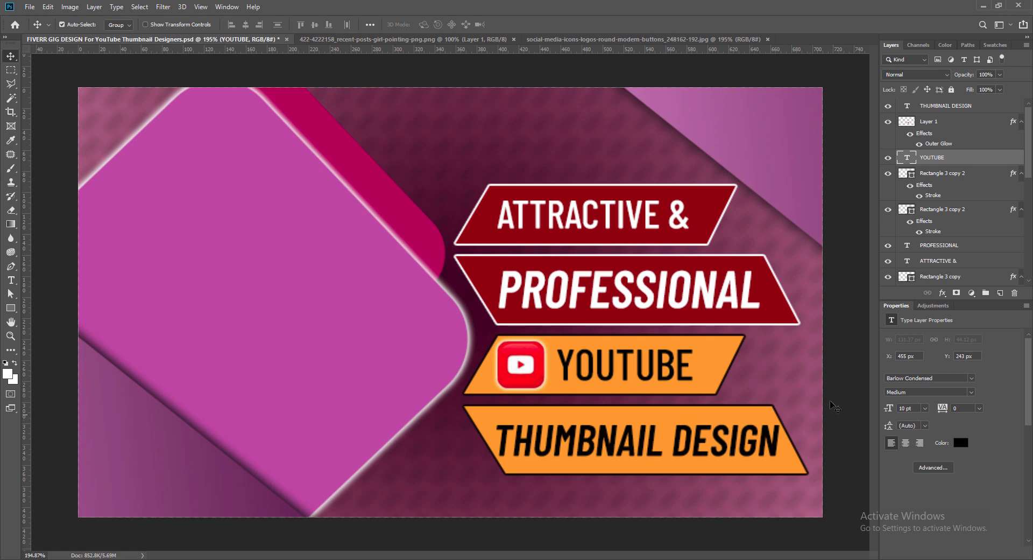
- Set the spread of the YouTube icon's outer glow to 7%
{"action": "left_click", "coordinate": [527, 380]}
{"action": "double_click", "coordinate": [932, 144]}
{"action": "double_click", "coordinate": [860, 293]}
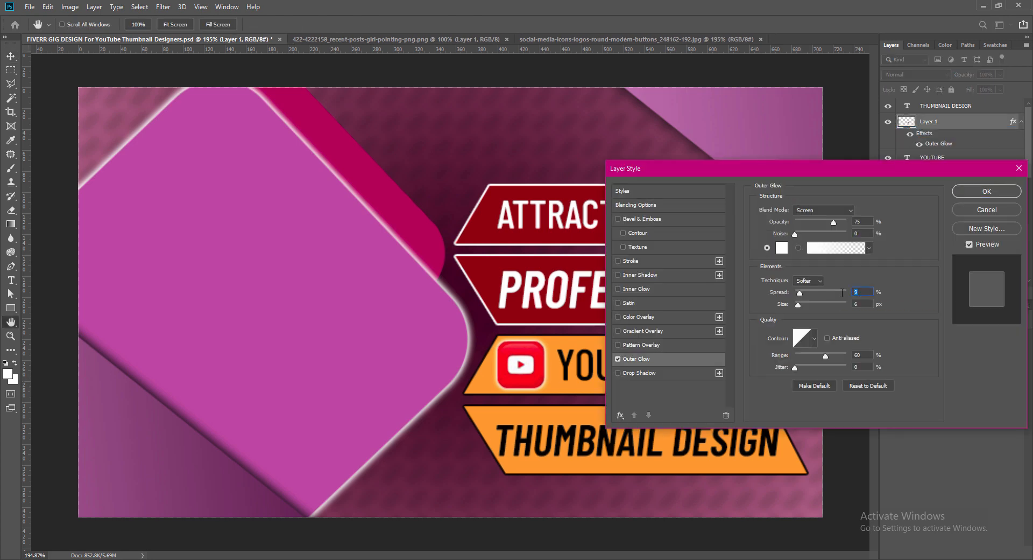
{"action": "type", "text": "7"}
{"action": "key", "text": "Return"}
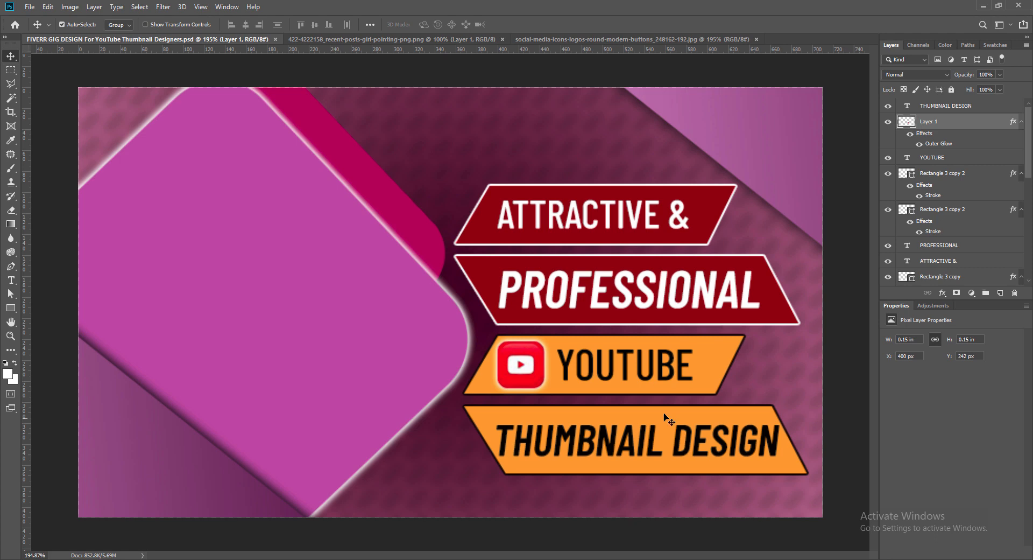
- Nudge the upper-right corner shape up, and move all four banners with their texts and icon up about 20 px
{"action": "left_click", "coordinate": [782, 182]}
{"action": "left_click", "coordinate": [686, 239]}
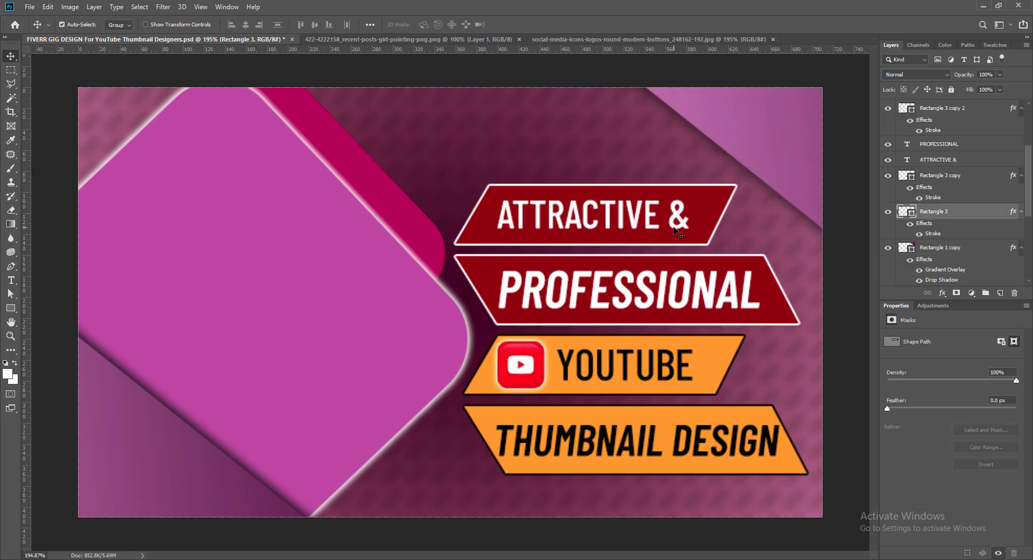
{"action": "left_click", "coordinate": [674, 226], "text": "shift"}
{"action": "left_click", "coordinate": [674, 296], "text": "shift"}
{"action": "left_click", "coordinate": [674, 317], "text": "shift"}
{"action": "left_click", "coordinate": [673, 382], "text": "shift"}
{"action": "left_click", "coordinate": [534, 382], "text": "shift"}
{"action": "left_click", "coordinate": [546, 453], "text": "shift"}
{"action": "key", "text": "Up"}
{"action": "key", "text": "Up"}
{"action": "key", "text": "Up"}
{"action": "key", "text": "Up"}
{"action": "key", "text": "Up"}
{"action": "key", "text": "Up"}
{"action": "key", "text": "Up"}
{"action": "key", "text": "Up"}
{"action": "key", "text": "Up"}
{"action": "key", "text": "Up"}
{"action": "key", "text": "Up"}
{"action": "key", "text": "Up"}
{"action": "key", "text": "Up"}
{"action": "key", "text": "Up"}
{"action": "key", "text": "Up"}
{"action": "key", "text": "Up"}
{"action": "key", "text": "Up"}
{"action": "key", "text": "Up"}
{"action": "key", "text": "Up"}
{"action": "key", "text": "Up"}
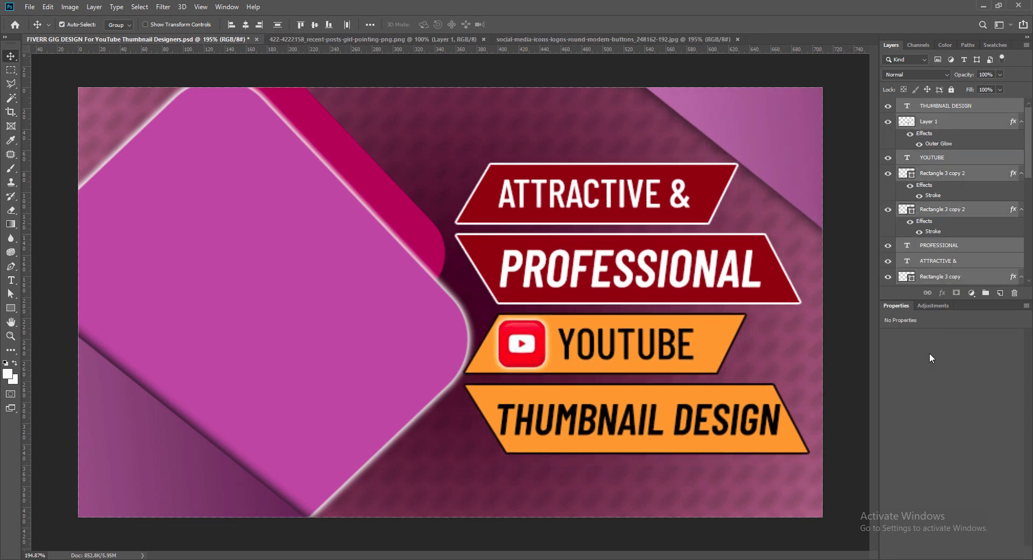
- Nudge the purple upper-right corner shape further up, away from the banners
{"action": "left_click", "coordinate": [797, 191]}
{"action": "key", "text": "Up"}
{"action": "key", "text": "Up"}
{"action": "key", "text": "Up"}
{"action": "key", "text": "Up"}
{"action": "key", "text": "Up"}
{"action": "key", "text": "Up"}
{"action": "key", "text": "Up"}
{"action": "key", "text": "Up"}
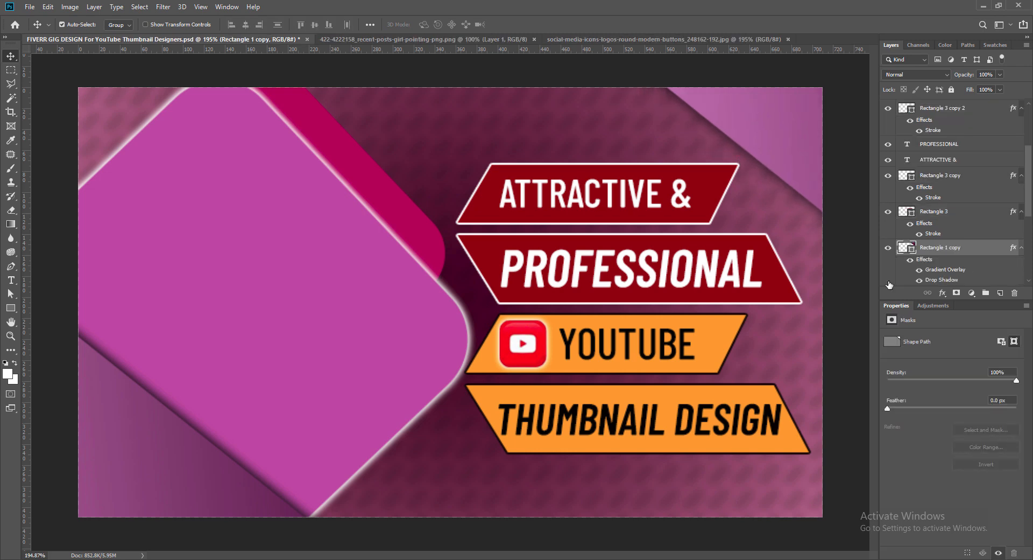
- Reposition all four banners with their texts and icon about 6 px right and 6 px up
{"action": "left_click", "coordinate": [690, 216]}
{"action": "left_click", "coordinate": [687, 203], "text": "shift"}
{"action": "left_click", "coordinate": [689, 274], "text": "shift"}
{"action": "left_click", "coordinate": [691, 295], "text": "shift"}
{"action": "left_click", "coordinate": [698, 354], "text": "shift"}
{"action": "key", "text": "Right"}
{"action": "key", "text": "Right"}
{"action": "key", "text": "Right"}
{"action": "key", "text": "Right"}
{"action": "key", "text": "Right"}
{"action": "key", "text": "Right"}
{"action": "key", "text": "Right"}
{"action": "key", "text": "Right"}
{"action": "key", "text": "Right"}
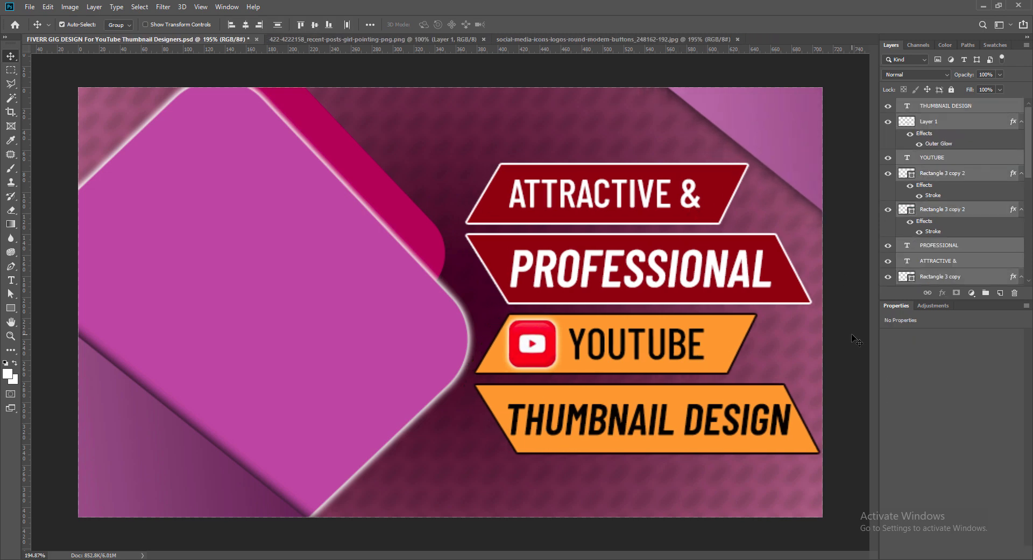
{"action": "key", "text": "Up"}
{"action": "key", "text": "Up"}
{"action": "key", "text": "Up"}
{"action": "key", "text": "Up"}
{"action": "key", "text": "Up"}
{"action": "key", "text": "Up"}
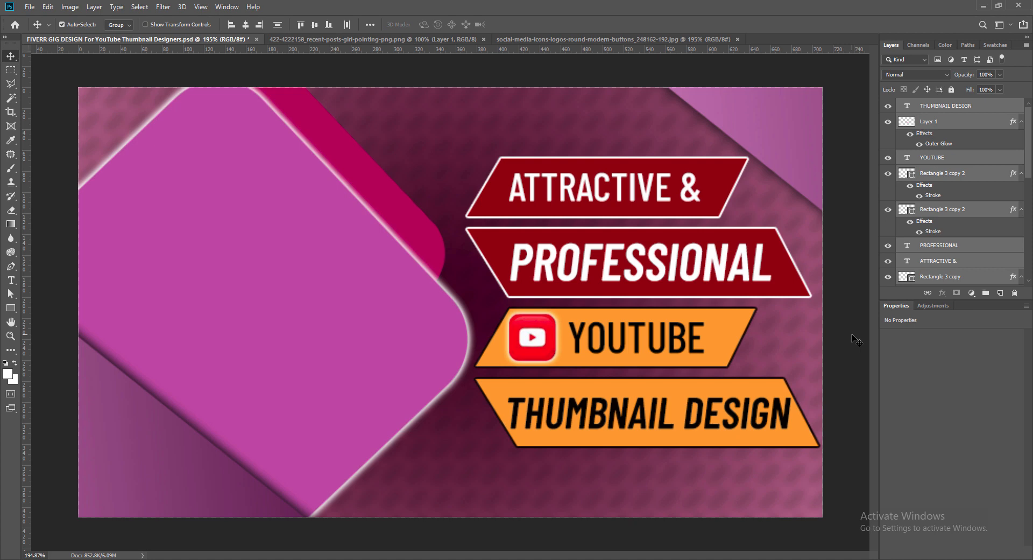
{"action": "key", "text": "Left"}
{"action": "key", "text": "Left"}
{"action": "key", "text": "Left"}
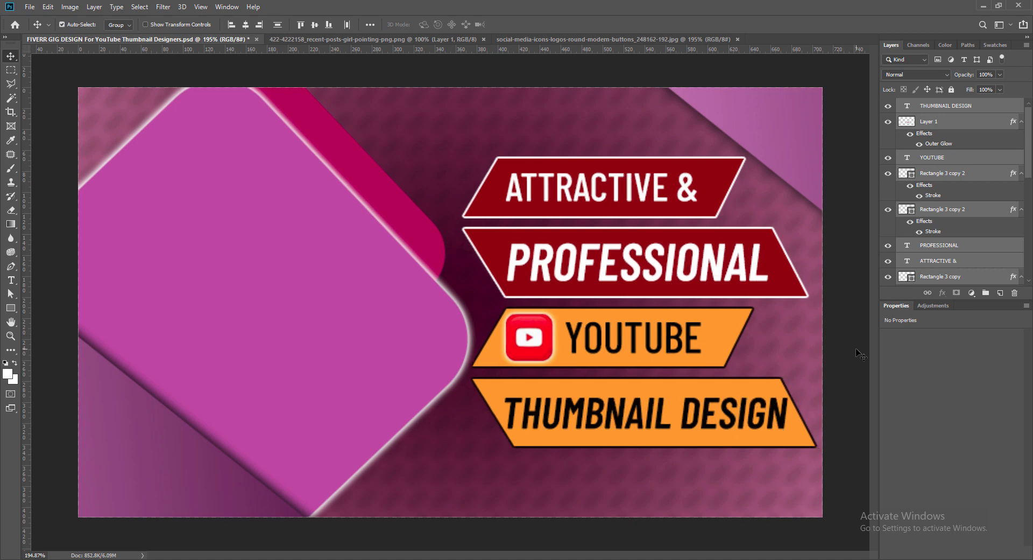
- Duplicate the ATTRACTIVE & text above the banners and change the copy to "HIGH - QUALITY"
{"action": "left_click", "coordinate": [845, 358]}
{"action": "left_click_drag", "start_coordinate": [587, 193], "coordinate": [502, 123]}
{"action": "double_click", "coordinate": [908, 261]}
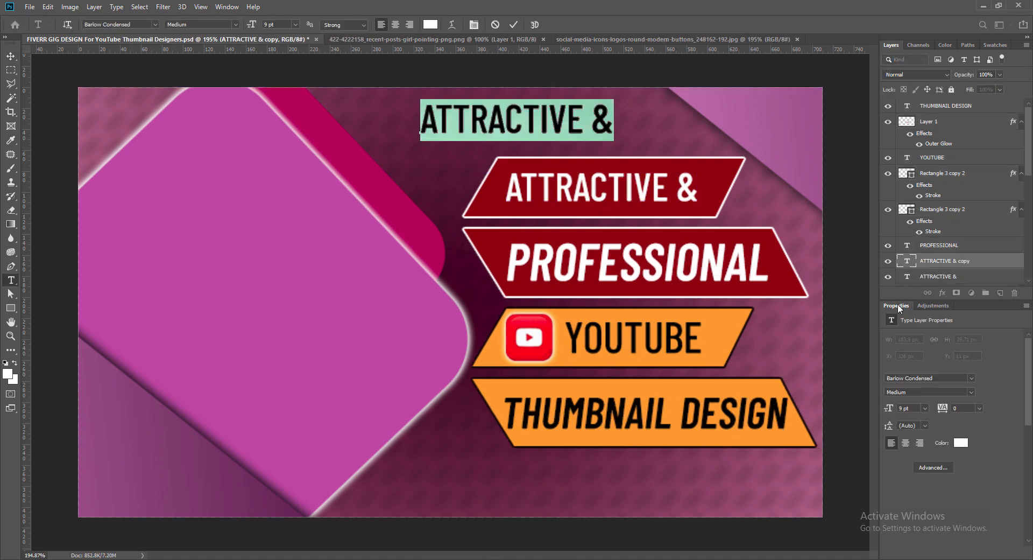
{"action": "type", "text": "HIGH - QUALITY"}
{"action": "key", "text": "ctrl+a"}
- Set the HIGH - QUALITY text to Britannic Bold at 8 pt
{"action": "left_click", "coordinate": [154, 25]}
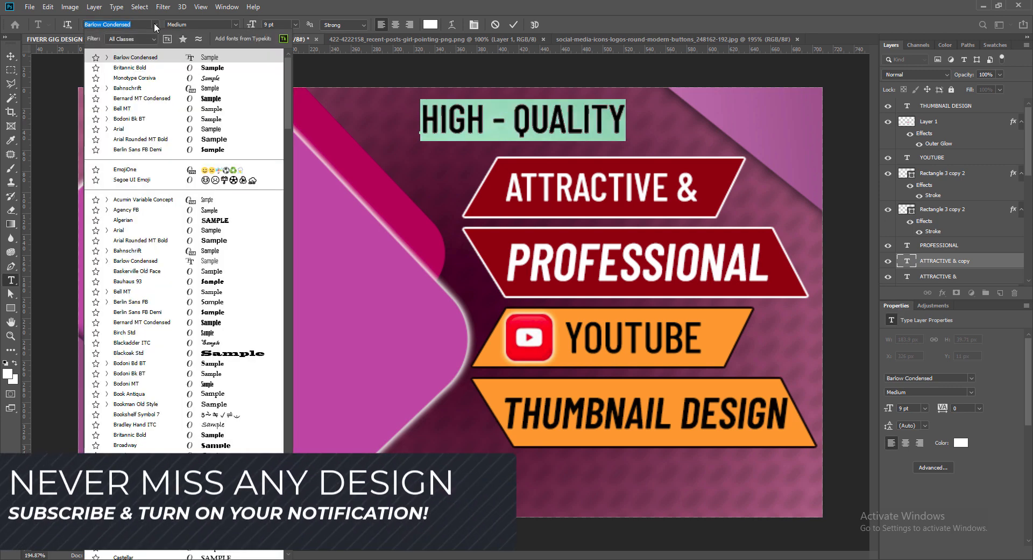
{"action": "left_click", "coordinate": [143, 68]}
{"action": "left_click", "coordinate": [296, 25]}
{"action": "left_click", "coordinate": [282, 47]}
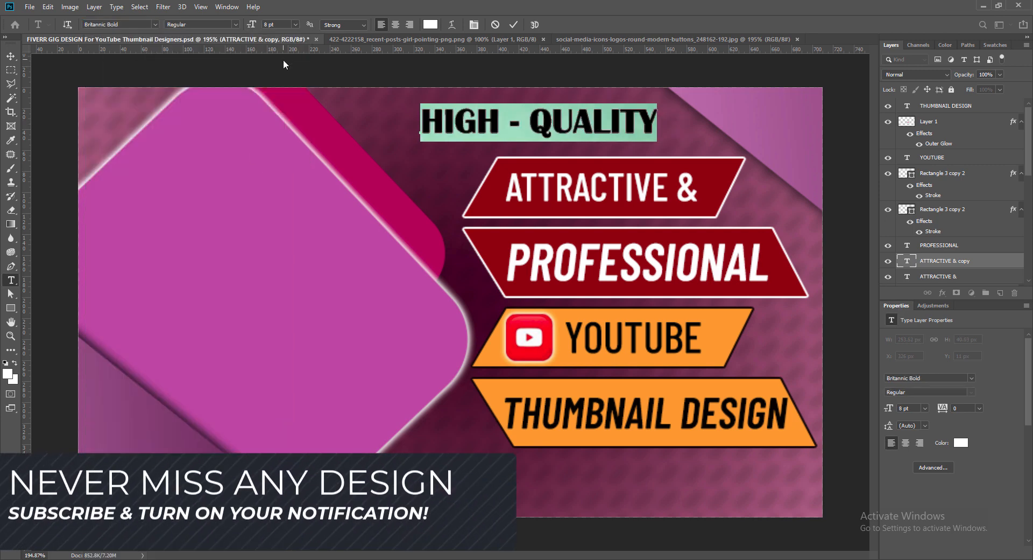
{"action": "left_click", "coordinate": [514, 25]}
- Remove the spaces around the hyphen so the new text reads "HIGH-QUALITY"
{"action": "double_click", "coordinate": [908, 261]}
{"action": "left_click", "coordinate": [510, 121]}
{"action": "key", "text": "BackSpace"}
{"action": "key", "text": "Right"}
{"action": "key", "text": "Right"}
{"action": "key", "text": "BackSpace"}
- Recolor the HIGH-QUALITY text yellow-orange and move it left, above the headline banners
{"action": "key", "text": "ctrl+a"}
{"action": "left_click", "coordinate": [430, 24]}
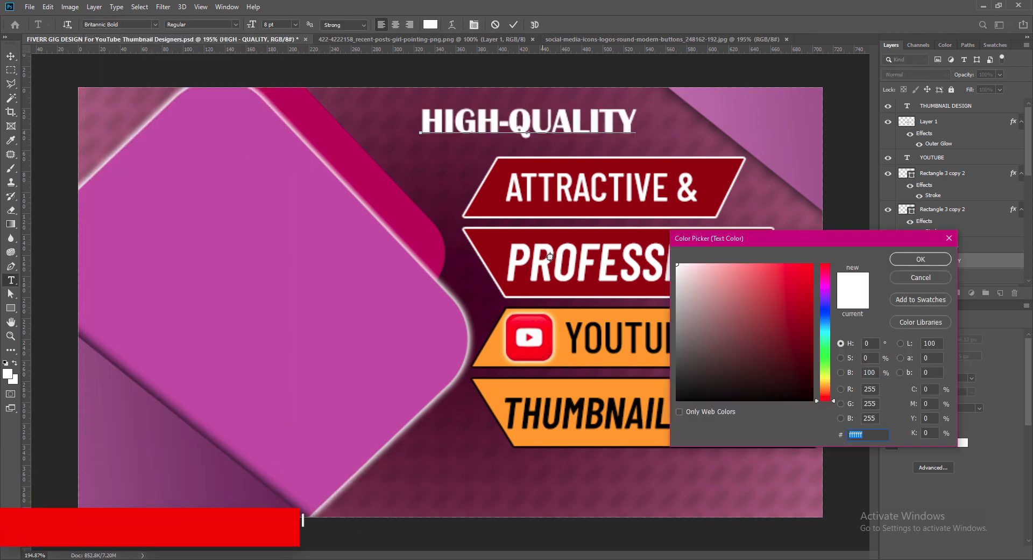
{"action": "left_click", "coordinate": [619, 361]}
{"action": "left_click", "coordinate": [828, 385]}
{"action": "left_click", "coordinate": [920, 259]}
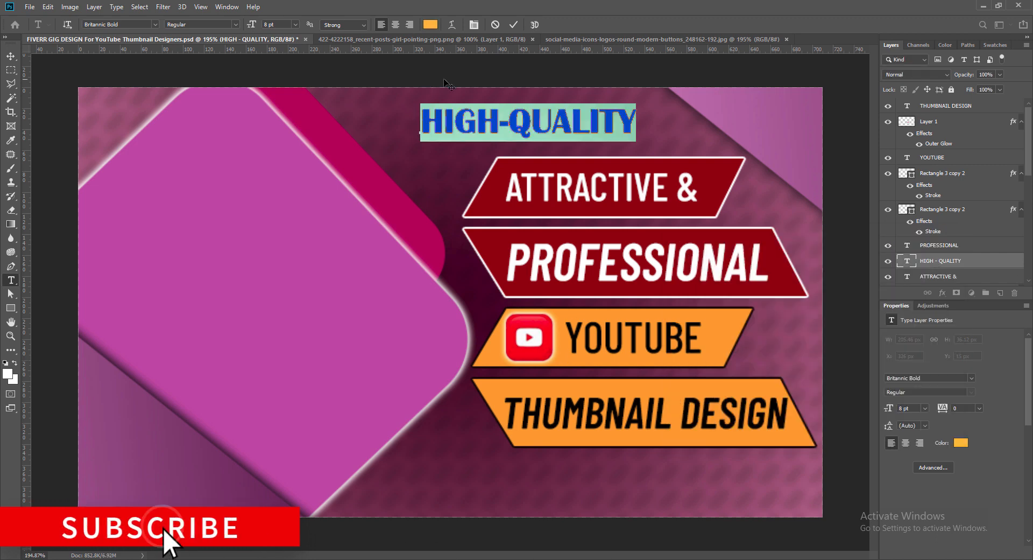
{"action": "left_click", "coordinate": [513, 25]}
{"action": "key", "text": "v"}
{"action": "left_click_drag", "start_coordinate": [609, 121], "coordinate": [563, 120]}
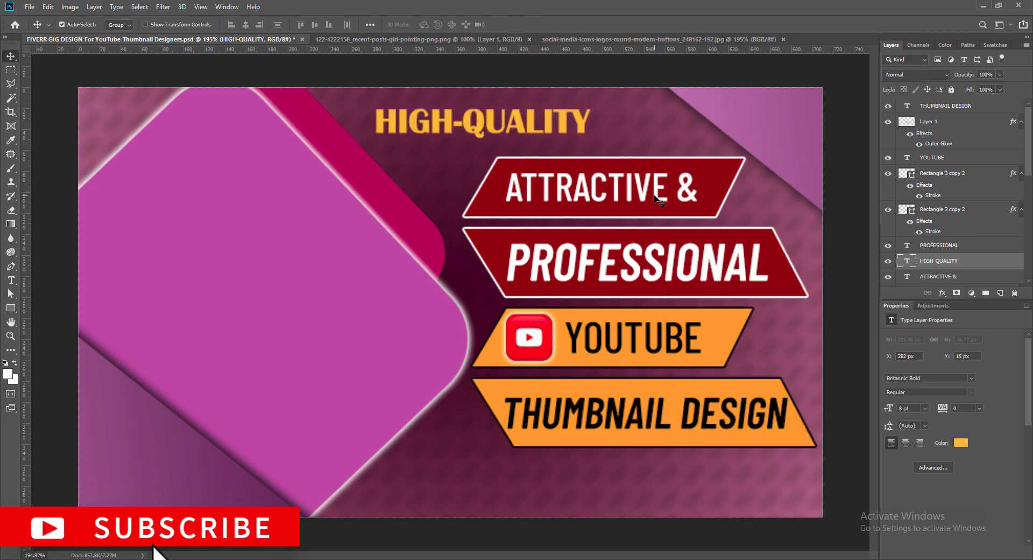
- Add a 1 px near-black outside stroke to the HIGH-QUALITY text
{"action": "double_click", "coordinate": [985, 262]}
{"action": "left_click", "coordinate": [625, 261]}
{"action": "type", "text": "1"}
{"action": "left_click", "coordinate": [782, 288]}
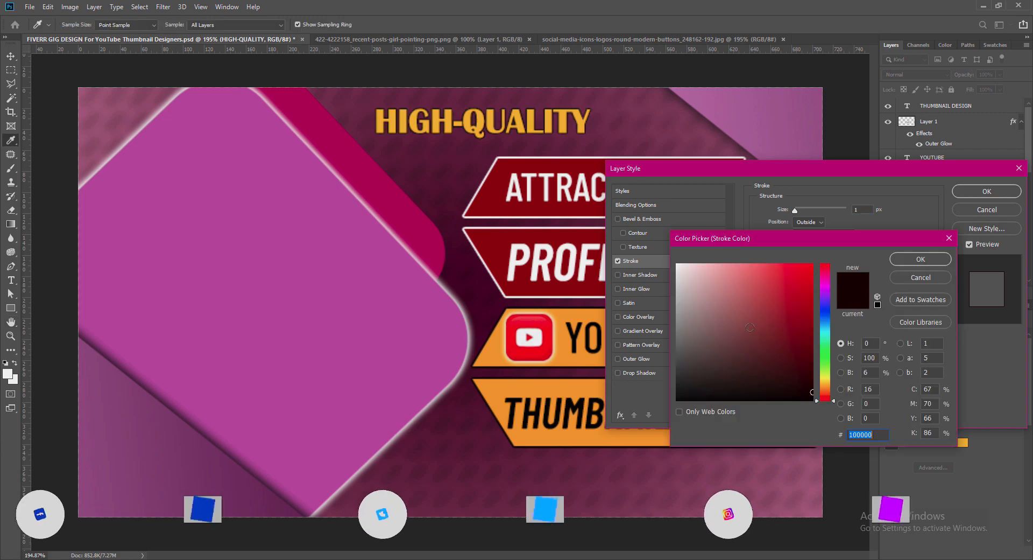
{"action": "left_click", "coordinate": [775, 398]}
{"action": "left_click", "coordinate": [916, 258]}
{"action": "left_click", "coordinate": [987, 191]}
- Reduce the HIGH-QUALITY text to 7 pt
{"action": "double_click", "coordinate": [521, 133]}
{"action": "left_click", "coordinate": [295, 24]}
{"action": "left_click", "coordinate": [299, 54]}
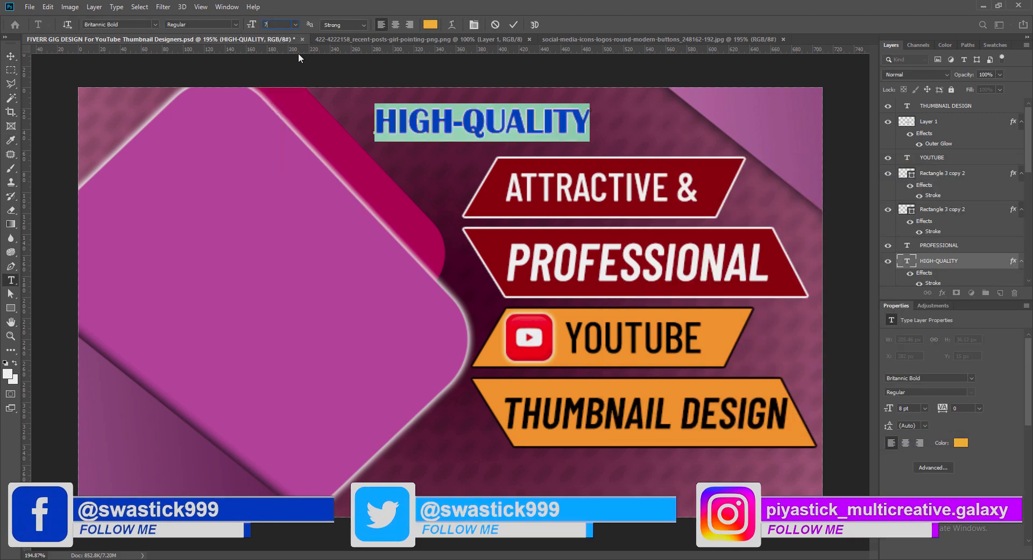
{"action": "type", "text": "7"}
{"action": "left_click", "coordinate": [513, 25]}
- Move the HIGH-QUALITY text right, just above the ATTRACTIVE & banner, and save the document
{"action": "key", "text": "v"}
{"action": "left_click_drag", "start_coordinate": [512, 126], "coordinate": [555, 129]}
{"action": "key", "text": "Right"}
{"action": "key", "text": "Right"}
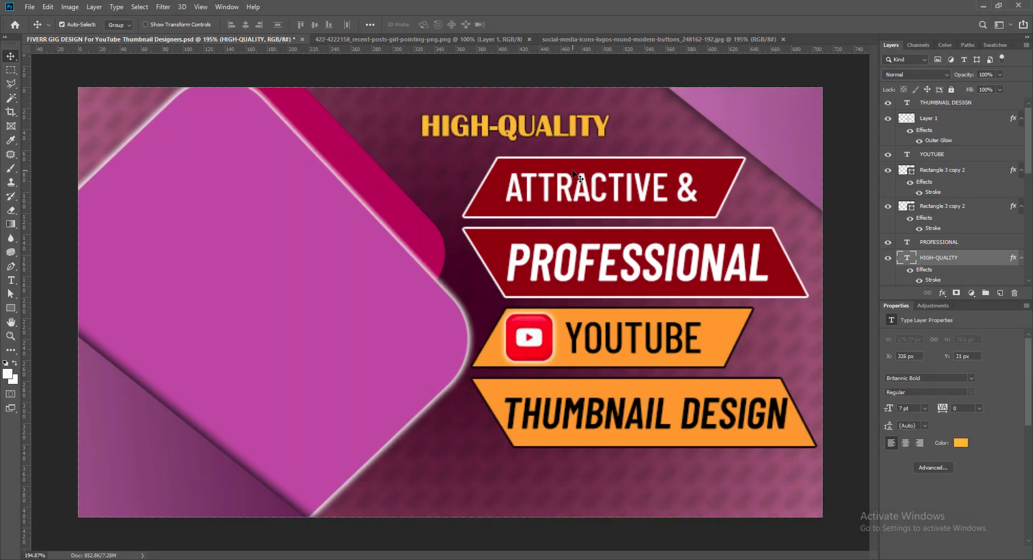
{"action": "key", "text": "ctrl+s"}
- Duplicate the PROFESSIONAL text to the area above the banners and change the copy to "ORDER NOW"
{"action": "left_click_drag", "start_coordinate": [588, 264], "coordinate": [629, 134], "text": "alt"}
{"action": "double_click", "coordinate": [908, 243]}
{"action": "type", "text": "ORDER NOW"}
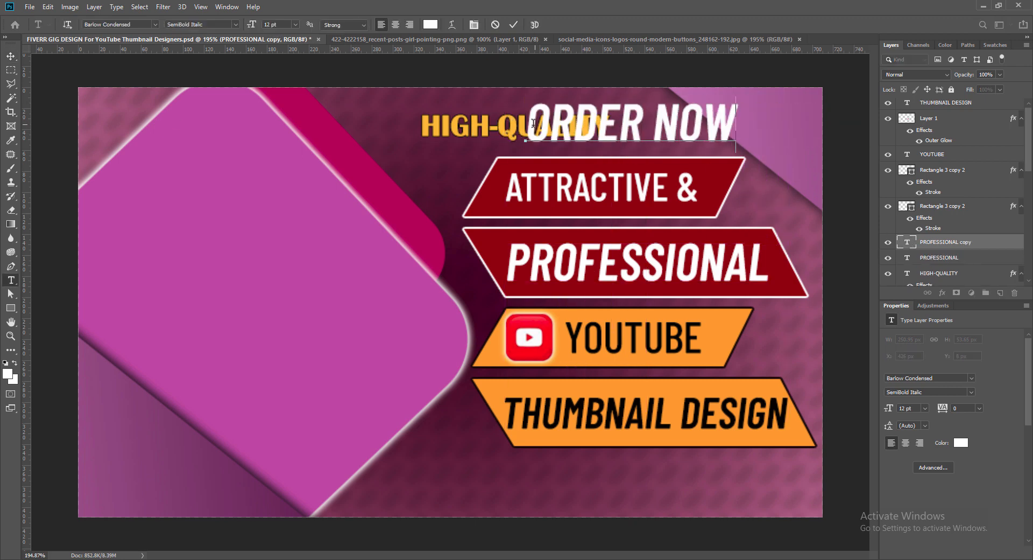
- Set the ORDER NOW text to Barlow Condensed Bold at 10 pt
{"action": "left_click_drag", "start_coordinate": [534, 123], "coordinate": [737, 124]}
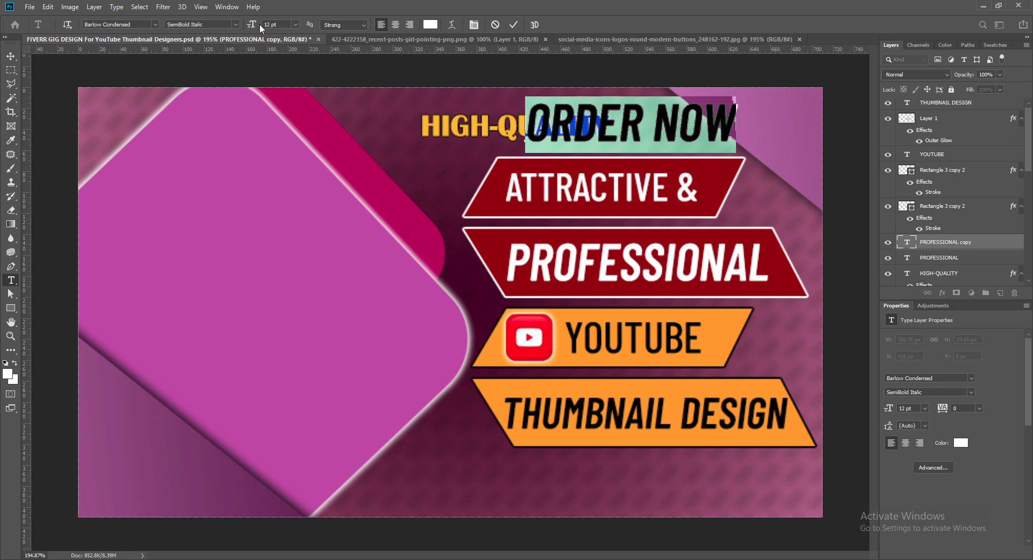
{"action": "left_click", "coordinate": [235, 24]}
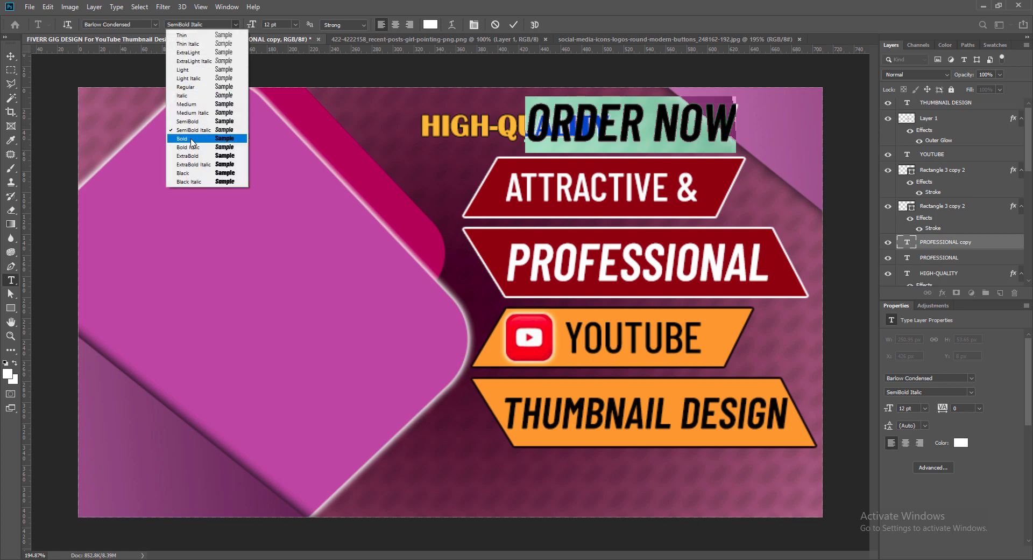
{"action": "left_click", "coordinate": [225, 138]}
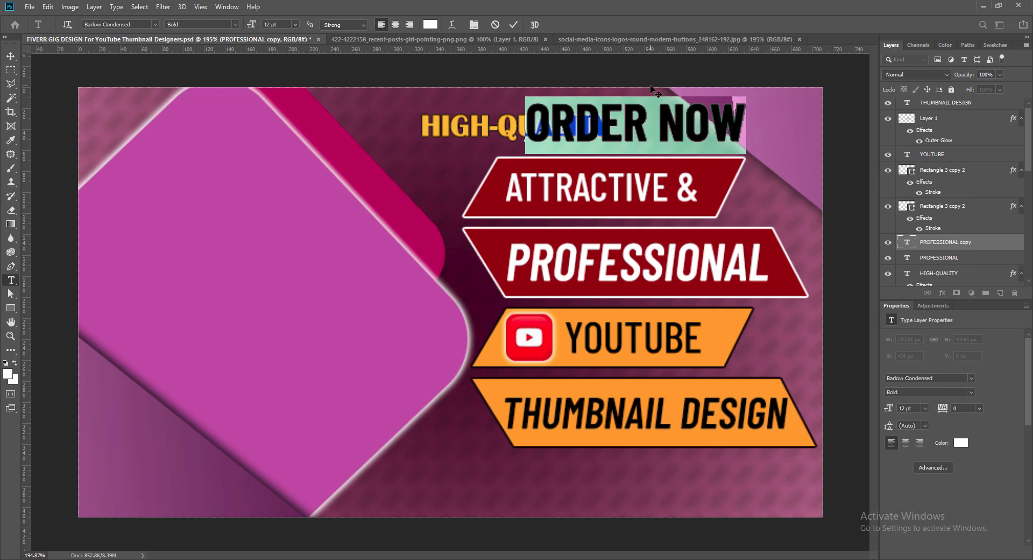
{"action": "left_click", "coordinate": [296, 24]}
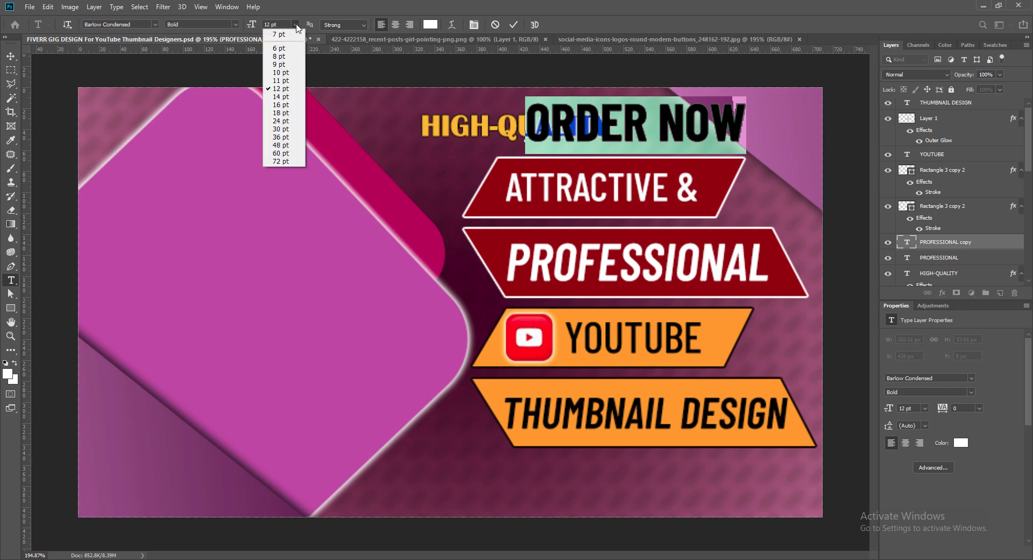
{"action": "left_click", "coordinate": [286, 71]}
{"action": "left_click", "coordinate": [510, 25]}
- Move the ORDER NOW text to the image's upper-right corner and break it into two lines
{"action": "key", "text": "v"}
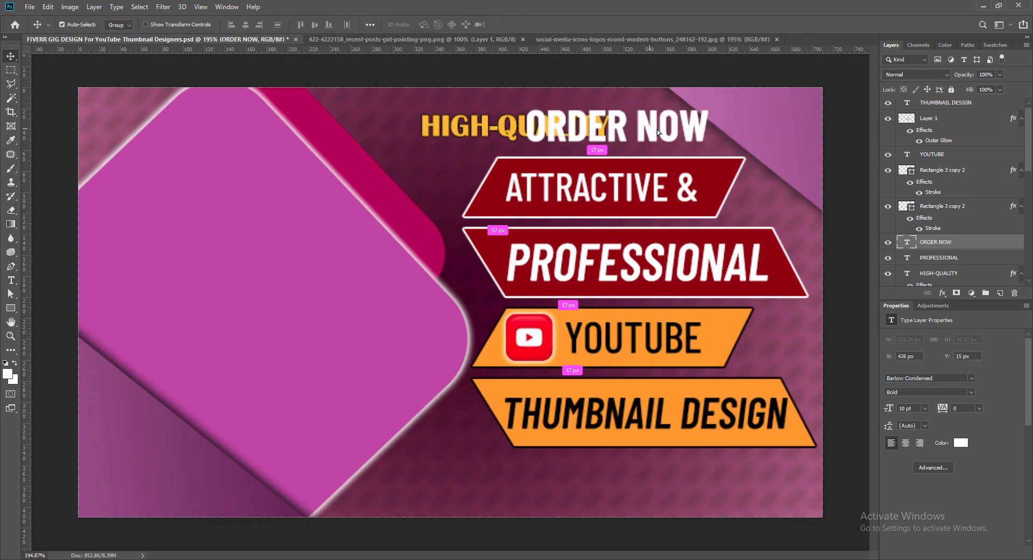
{"action": "left_click_drag", "start_coordinate": [657, 130], "coordinate": [758, 121]}
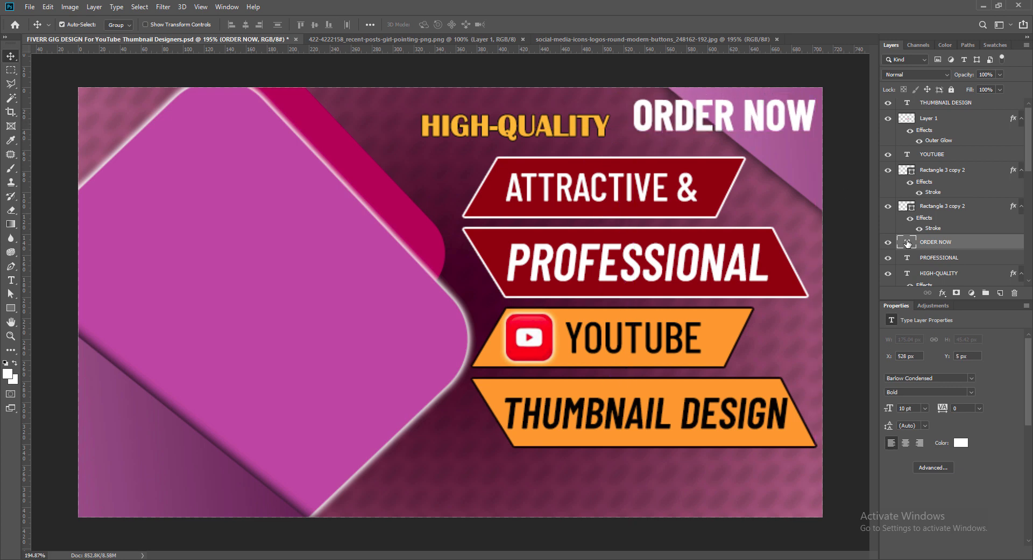
{"action": "double_click", "coordinate": [756, 123]}
{"action": "left_click", "coordinate": [743, 118]}
{"action": "key", "text": "BackSpace"}
{"action": "key", "text": "Return"}
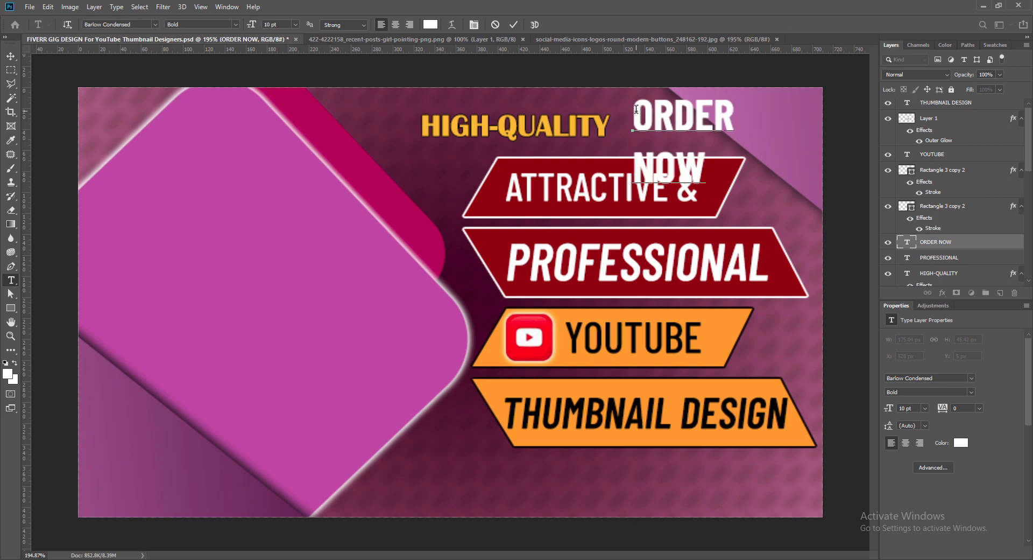
- Try 6 pt and 8 pt leading for the two-line ORDER NOW text, settling on 9 pt
{"action": "left_click_drag", "start_coordinate": [636, 110], "coordinate": [707, 163]}
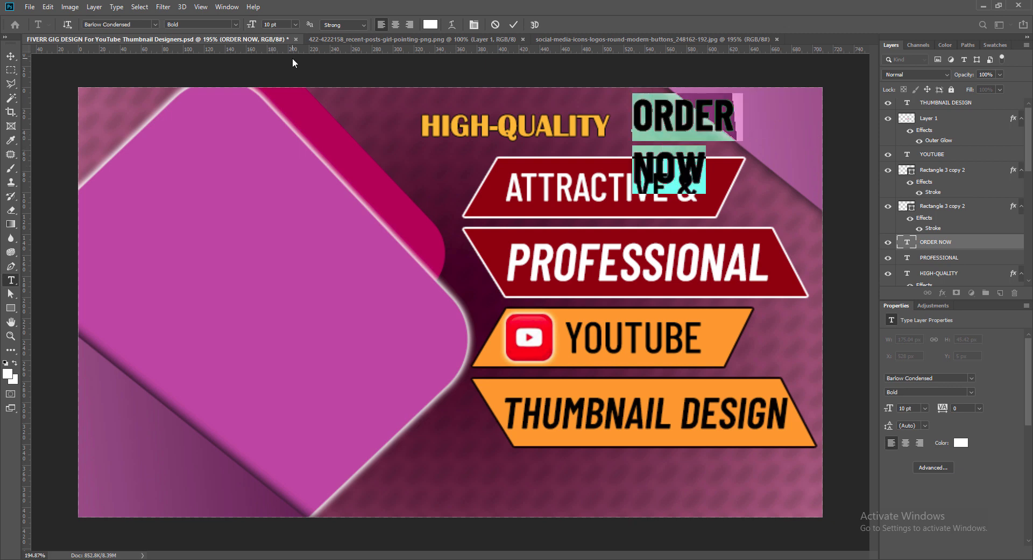
{"action": "left_click", "coordinate": [474, 27]}
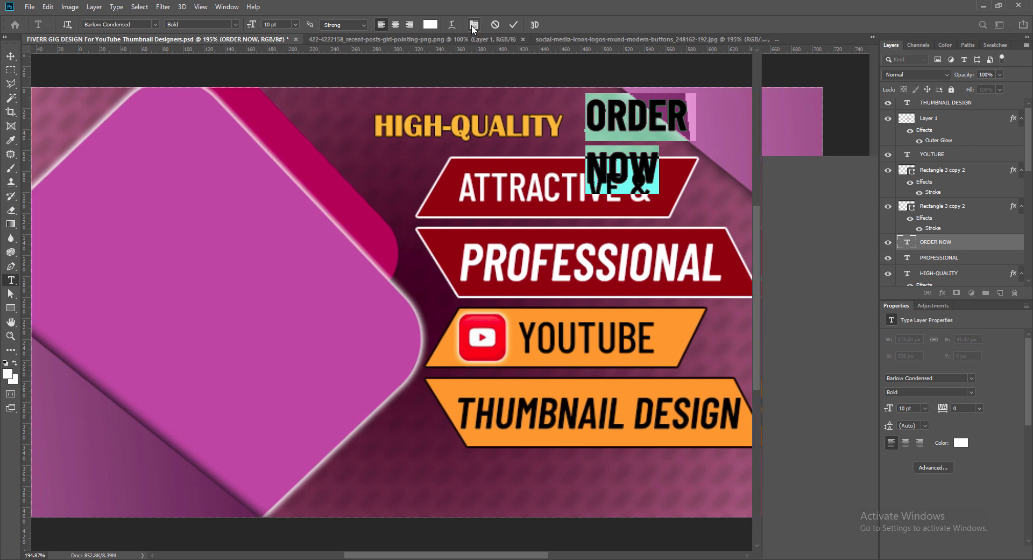
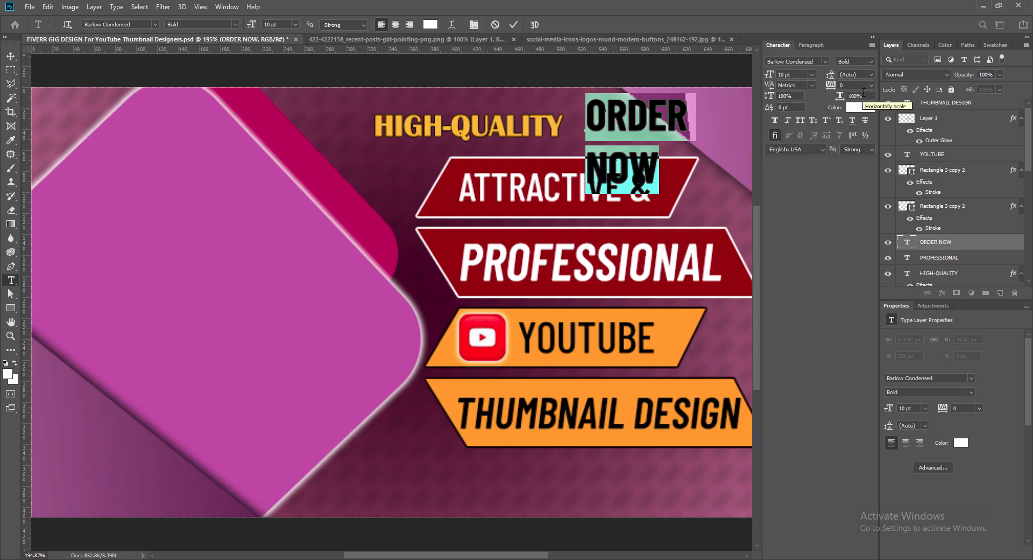
{"action": "left_click", "coordinate": [872, 74]}
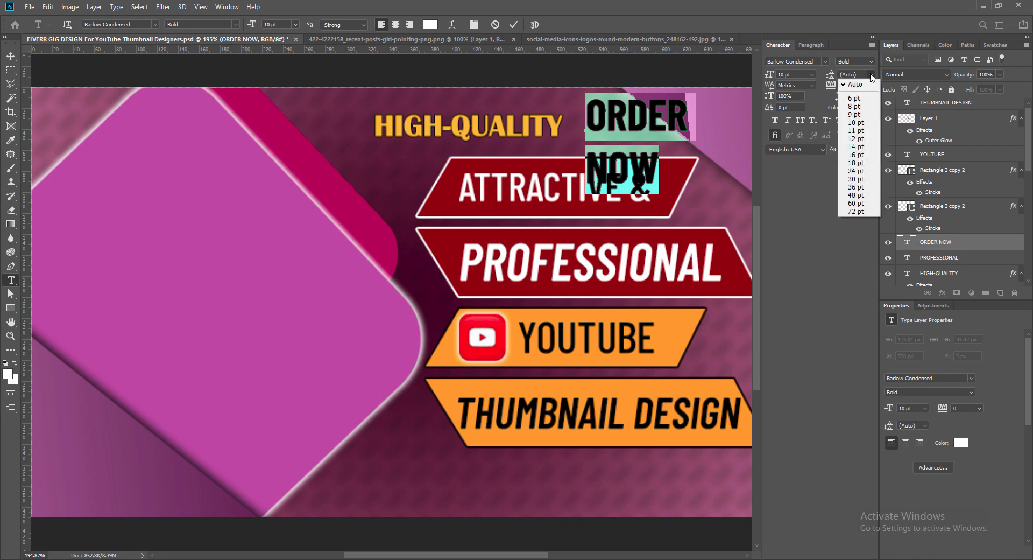
{"action": "left_click", "coordinate": [855, 98]}
{"action": "left_click", "coordinate": [872, 74]}
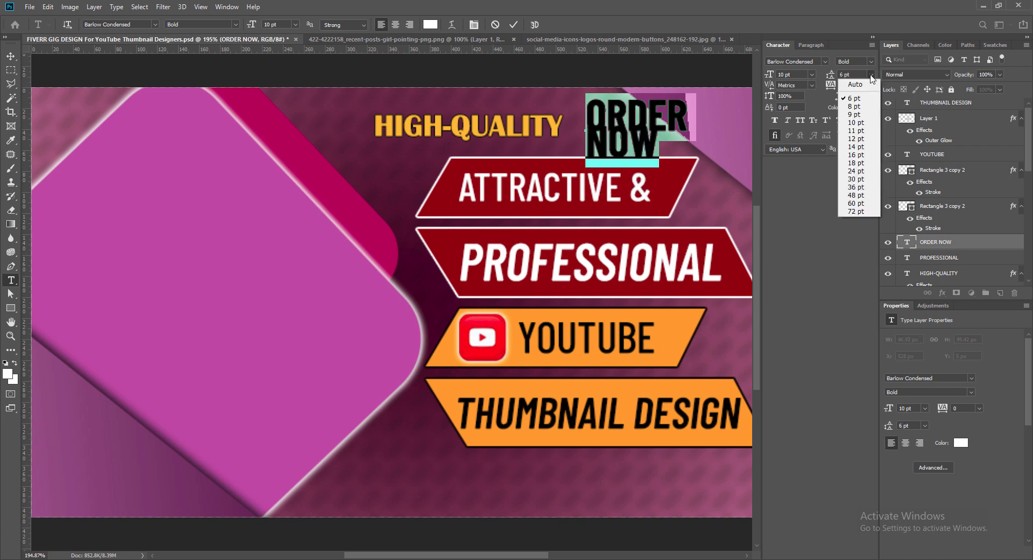
{"action": "left_click", "coordinate": [855, 106]}
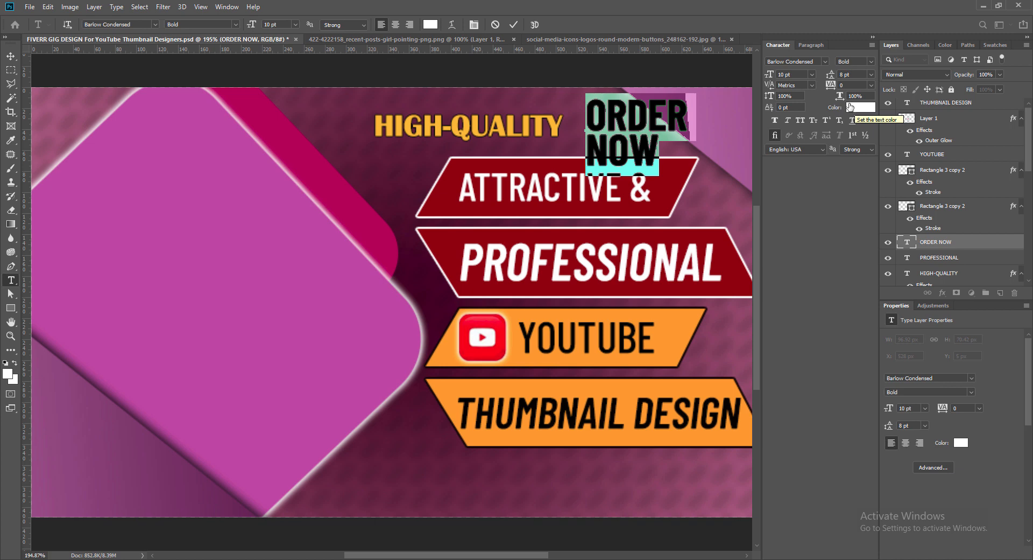
{"action": "left_click", "coordinate": [871, 74]}
{"action": "left_click", "coordinate": [856, 115]}
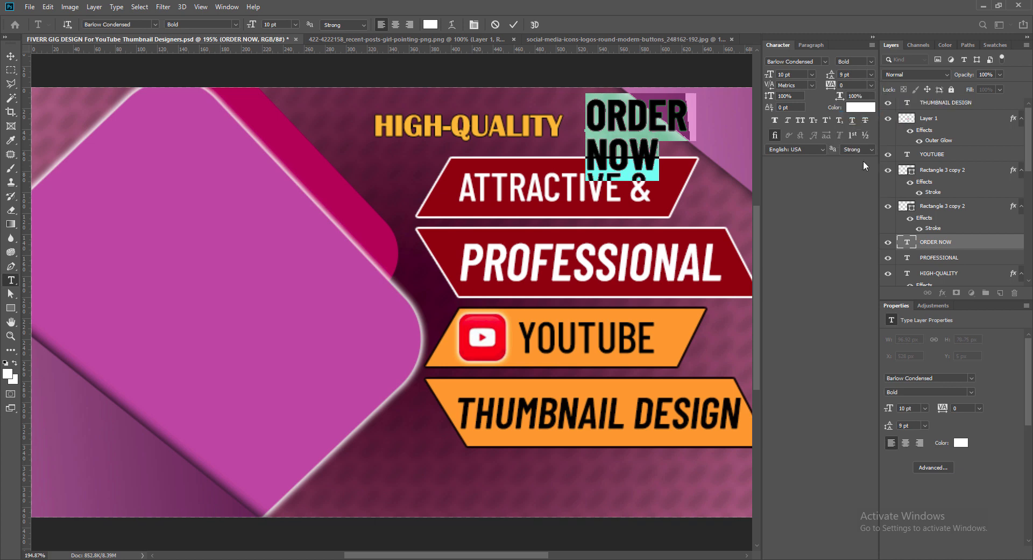
{"action": "left_click", "coordinate": [873, 38]}
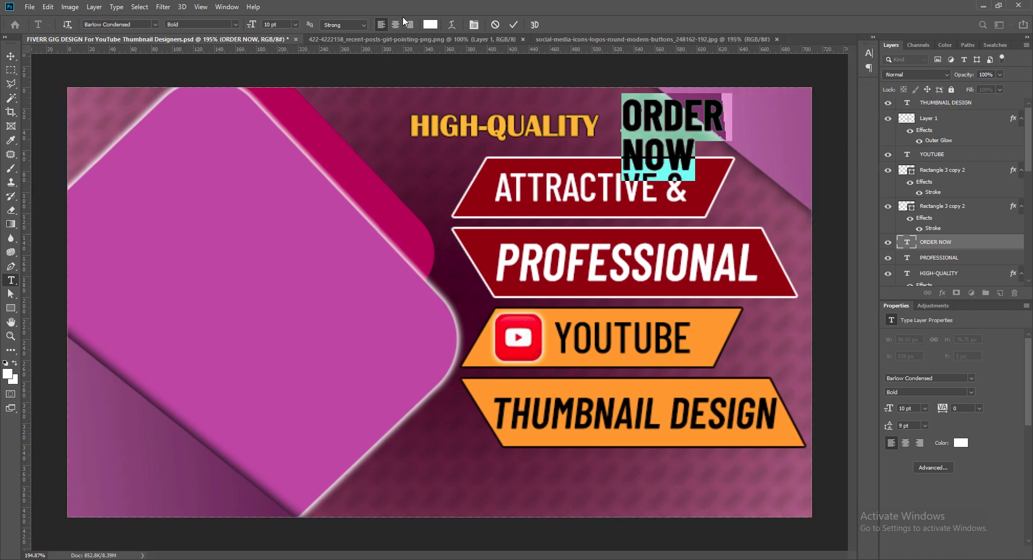
- Right-align the ORDER NOW text and move it onto the purple upper-right corner shape
{"action": "left_click", "coordinate": [409, 24]}
{"action": "left_click", "coordinate": [514, 24]}
{"action": "key", "text": "v"}
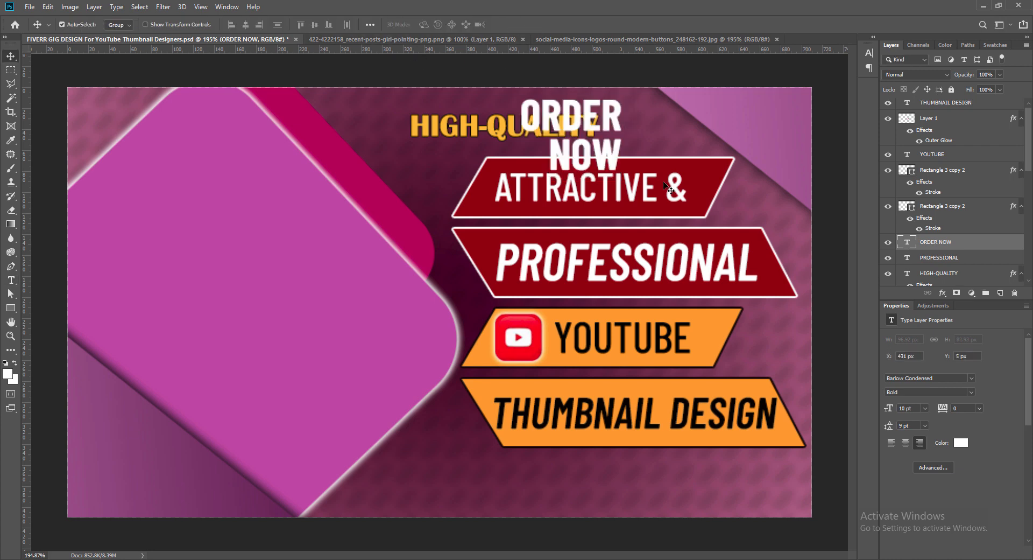
{"action": "left_click_drag", "start_coordinate": [586, 113], "coordinate": [770, 111]}
- Reduce the ORDER NOW text to 8 pt and nudge it slightly up in the corner
{"action": "double_click", "coordinate": [907, 243]}
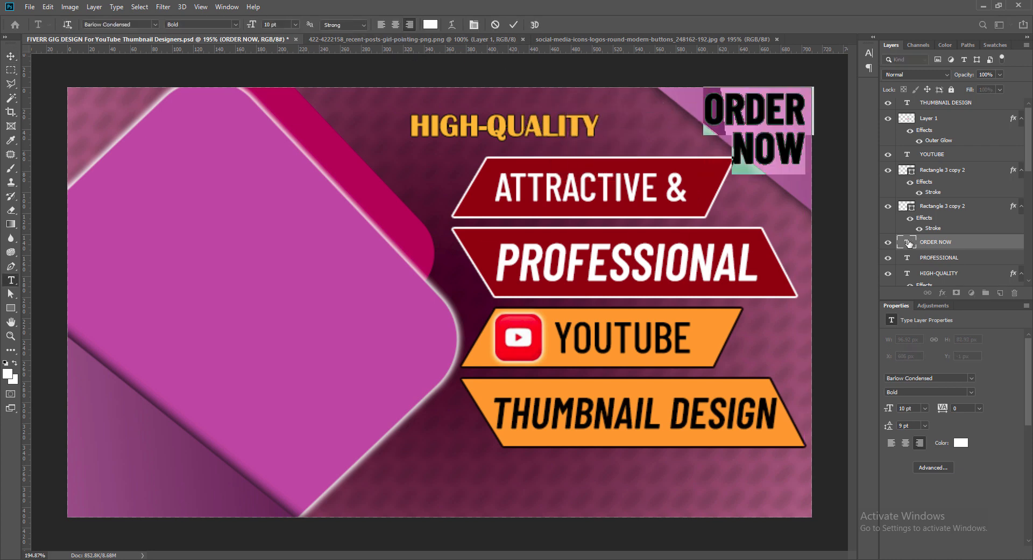
{"action": "left_click", "coordinate": [295, 25]}
{"action": "left_click", "coordinate": [288, 64]}
{"action": "left_click", "coordinate": [295, 25]}
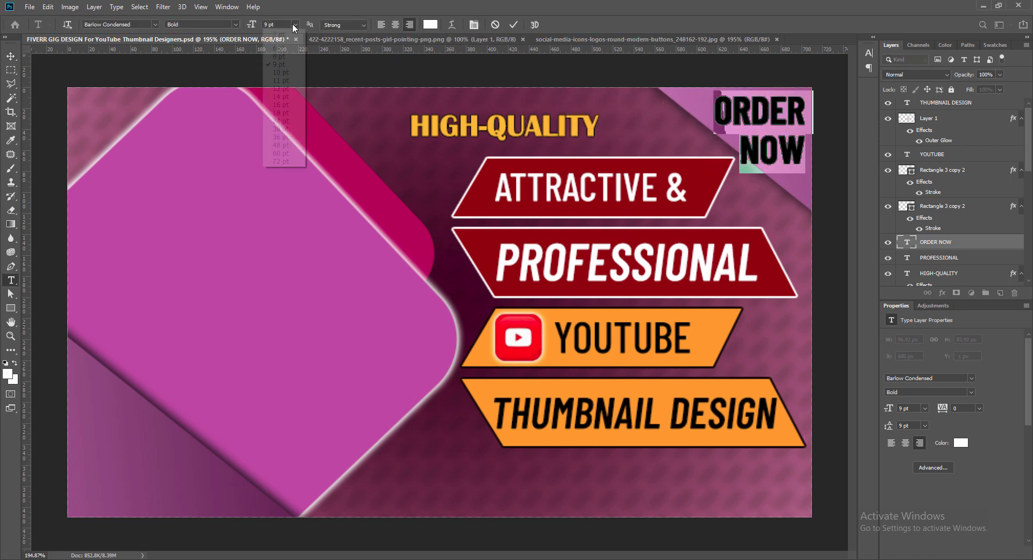
{"action": "left_click", "coordinate": [291, 56]}
{"action": "left_click", "coordinate": [514, 25]}
{"action": "key", "text": "Up"}
{"action": "key", "text": "Up"}
{"action": "key", "text": "Up"}
{"action": "key", "text": "Up"}
{"action": "key", "text": "Up"}
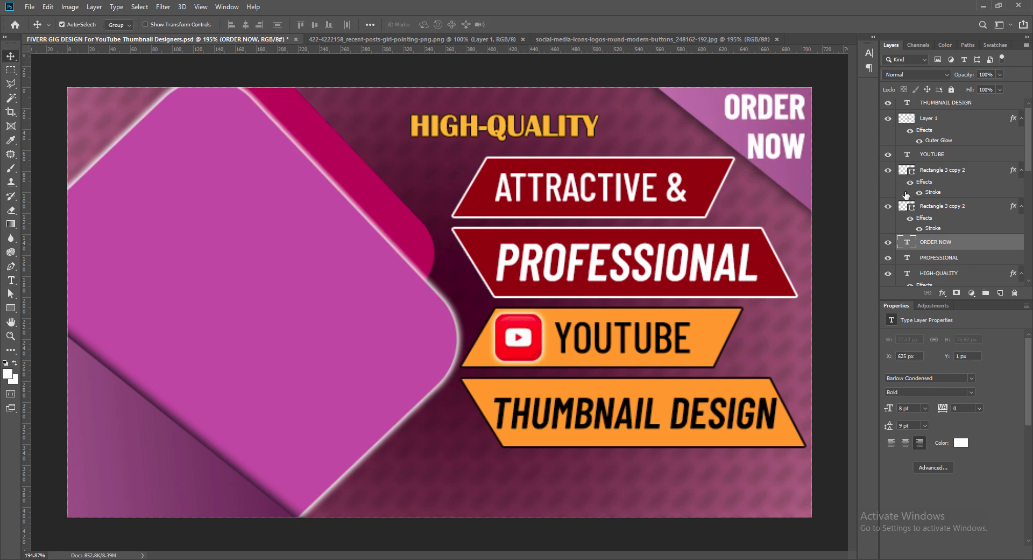
- Try the ORDER NOW text at 6 pt, then set its size to 7 pt
{"action": "double_click", "coordinate": [905, 243]}
{"action": "left_click", "coordinate": [296, 25]}
{"action": "left_click", "coordinate": [286, 48]}
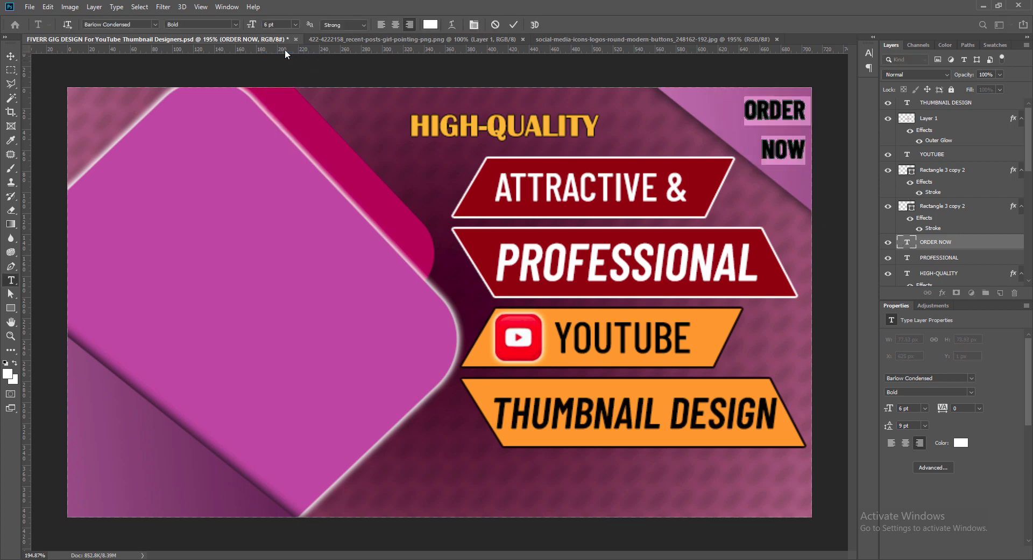
{"action": "left_click", "coordinate": [295, 25]}
{"action": "left_click", "coordinate": [285, 45]}
{"action": "left_click", "coordinate": [514, 24]}
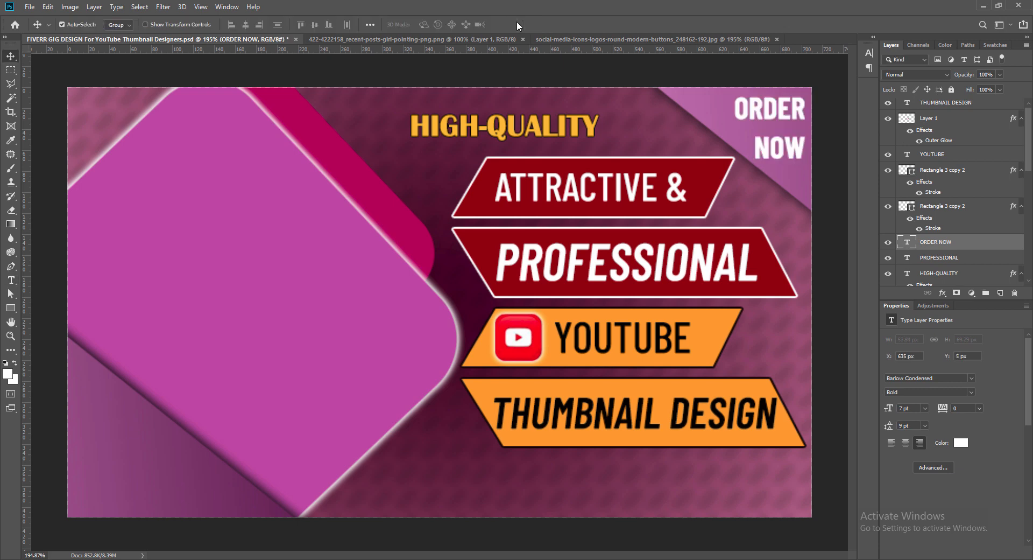
- Set the leading of the ORDER NOW text to 7 pt, after trying 8 pt and 6 pt
{"action": "double_click", "coordinate": [907, 242]}
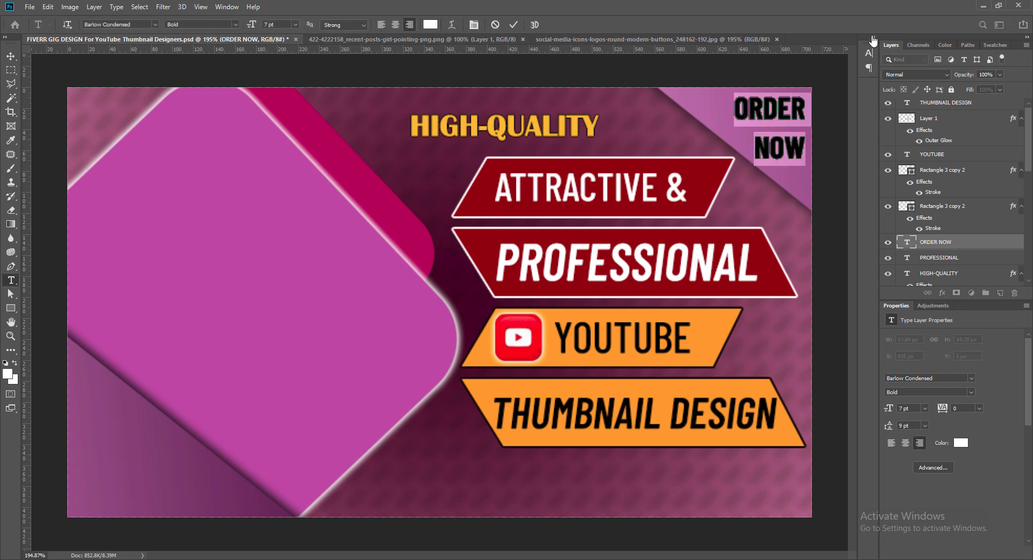
{"action": "left_click", "coordinate": [869, 52]}
{"action": "left_click", "coordinate": [871, 74]}
{"action": "left_click", "coordinate": [861, 107]}
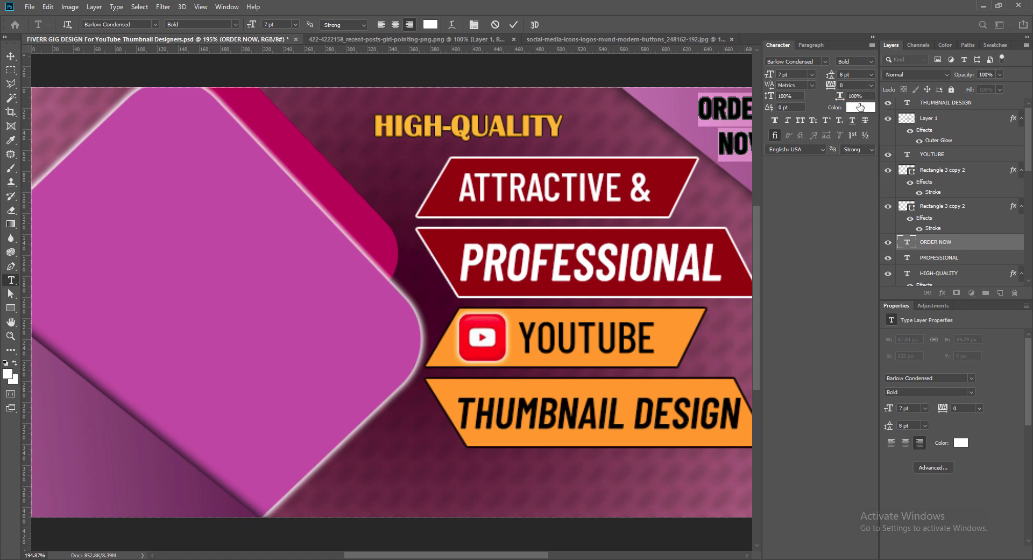
{"action": "left_click", "coordinate": [871, 75]}
{"action": "left_click", "coordinate": [861, 99]}
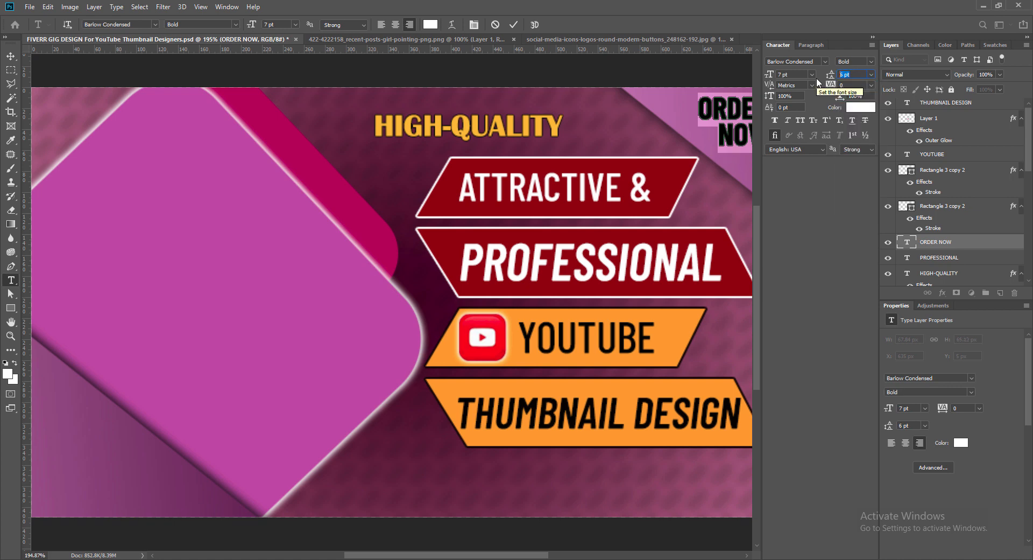
{"action": "type", "text": "7"}
{"action": "key", "text": "Return"}
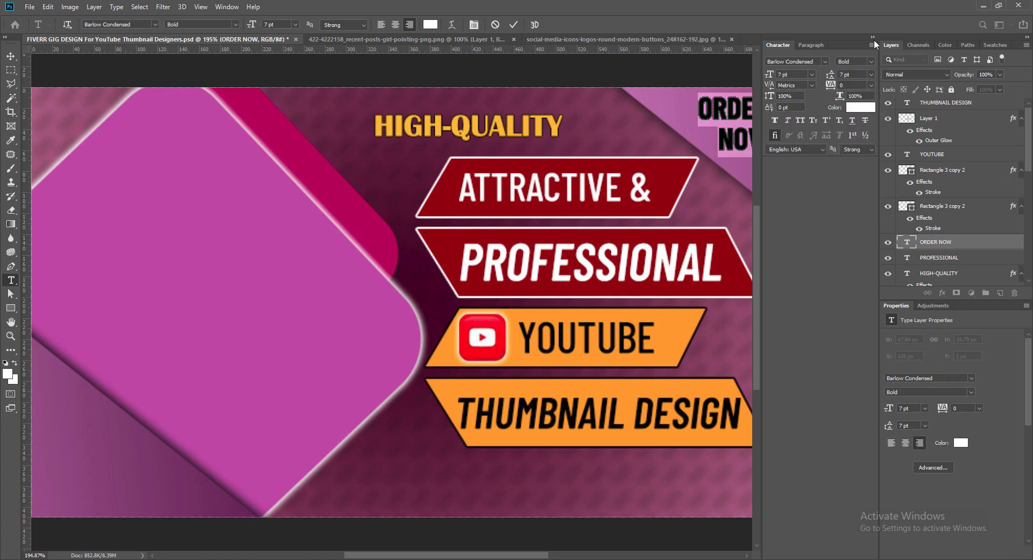
- Commit the ORDER NOW text edit and nudge the text to about X 630 px, Y 7 px in the purple corner
{"action": "left_click", "coordinate": [873, 38]}
{"action": "left_click", "coordinate": [512, 24]}
{"action": "key", "text": "v"}
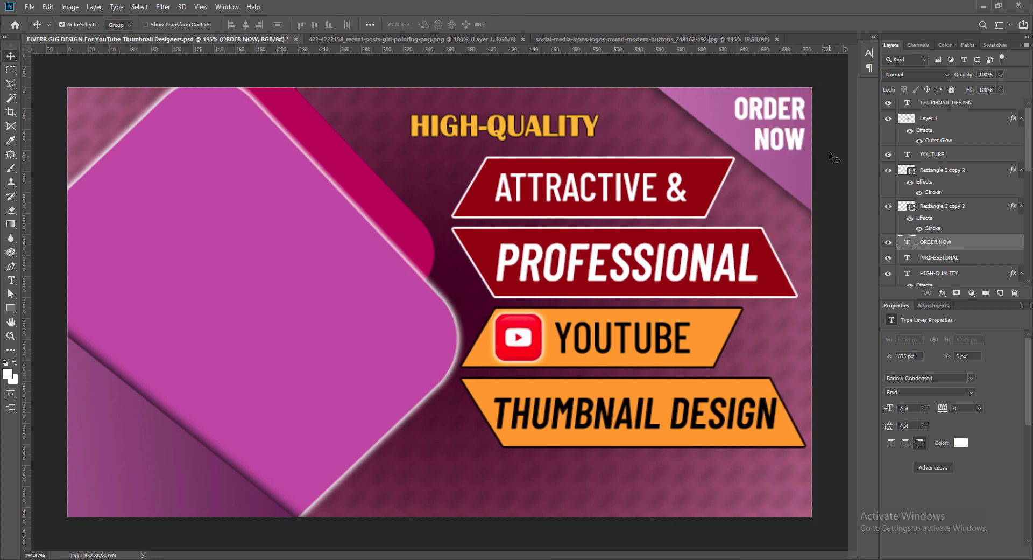
{"action": "left_click_drag", "start_coordinate": [792, 138], "coordinate": [789, 141]}
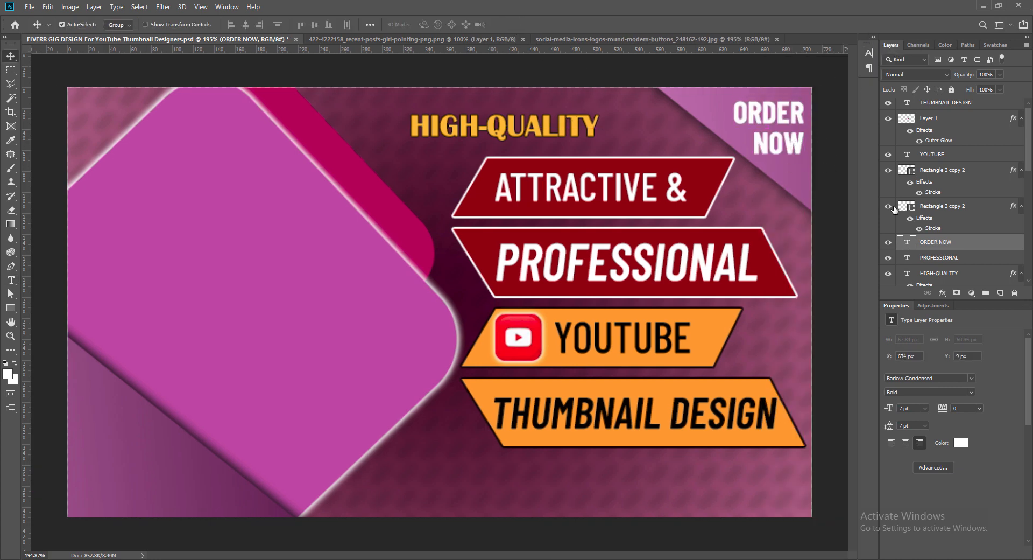
{"action": "key", "text": "Up"}
{"action": "key", "text": "Down"}
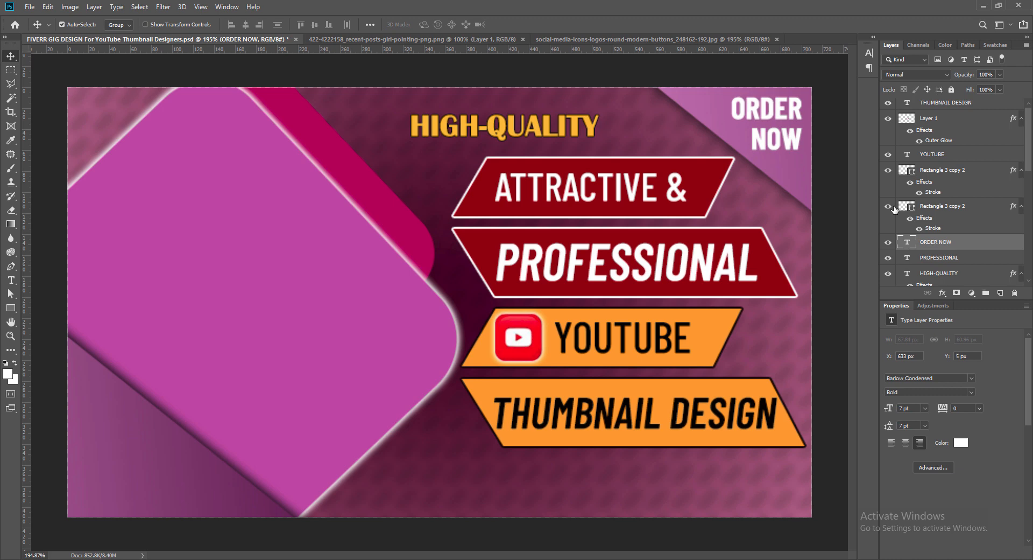
{"action": "key", "text": "Left"}
{"action": "key", "text": "Left"}
{"action": "key", "text": "Left"}
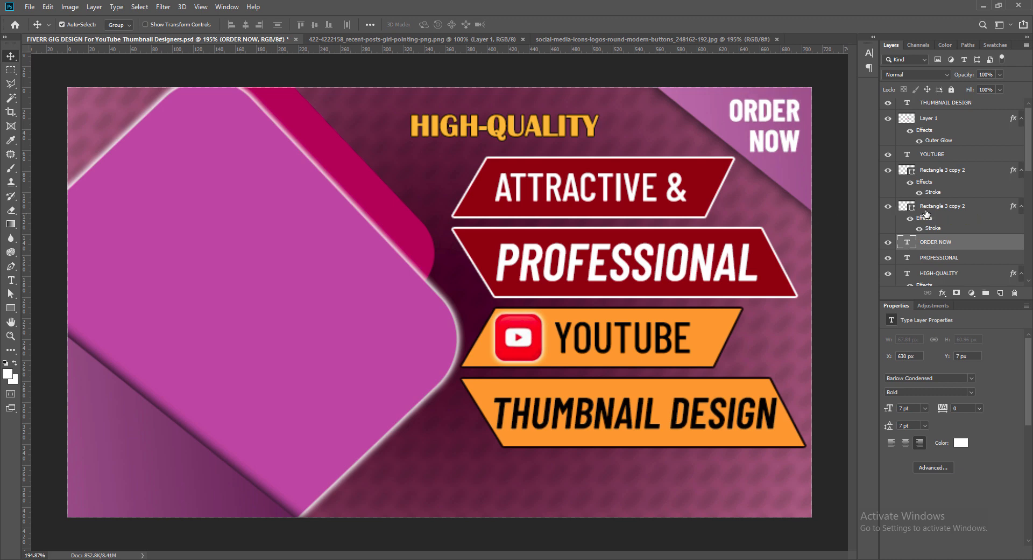
- Add a drop shadow to the ORDER NOW text with a 6 px distance and 6 px size
{"action": "right_click", "coordinate": [904, 243]}
{"action": "left_click", "coordinate": [915, 245]}
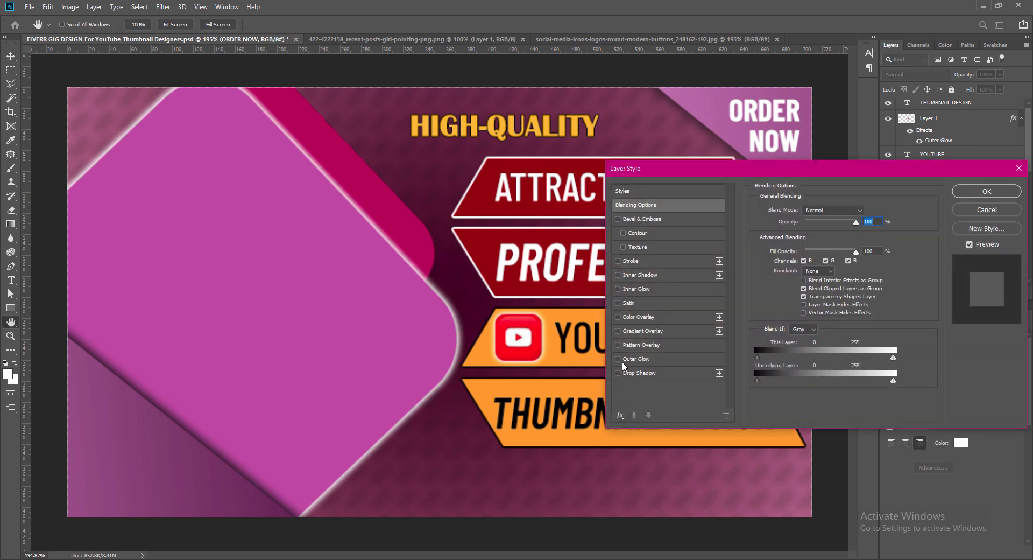
{"action": "left_click", "coordinate": [639, 372]}
{"action": "left_click", "coordinate": [849, 241]}
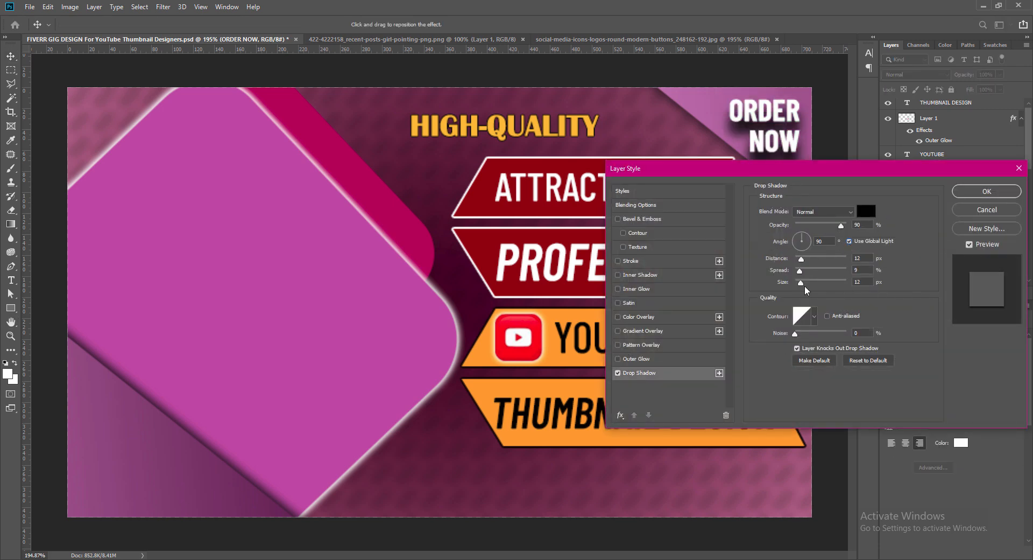
{"action": "key", "text": "Tab"}
{"action": "type", "text": "6"}
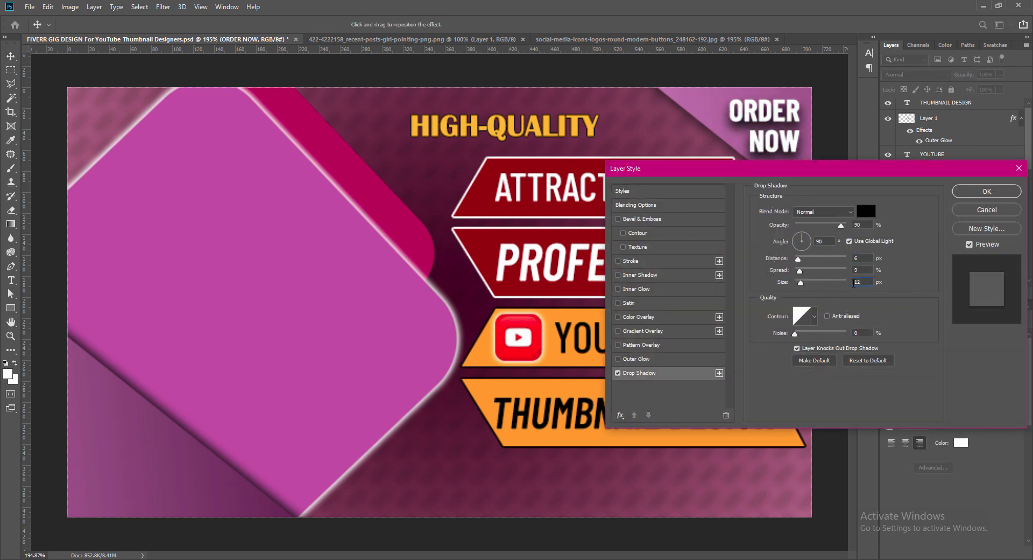
{"action": "left_click_drag", "start_coordinate": [861, 282], "coordinate": [805, 284]}
{"action": "type", "text": "6"}
{"action": "key", "text": "shift+Tab"}
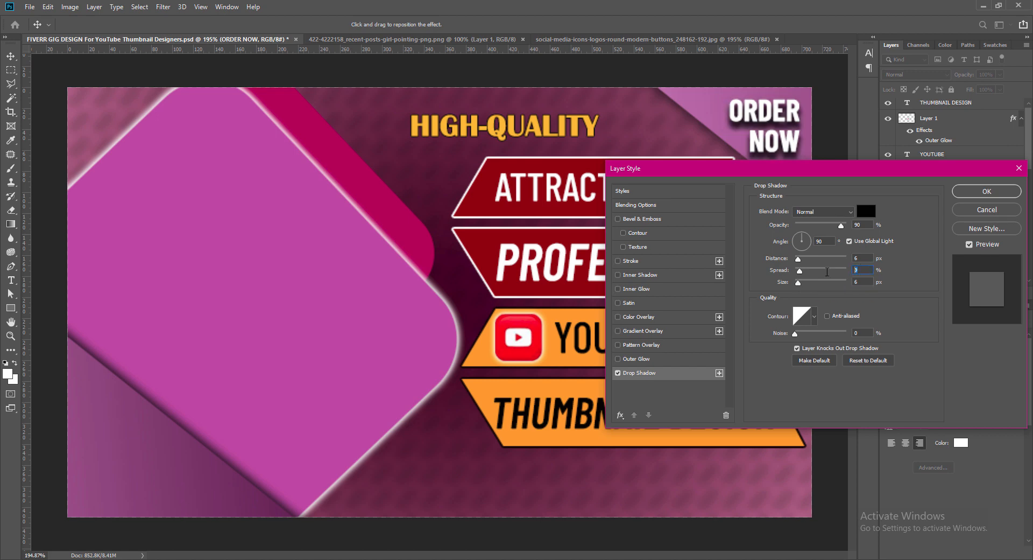
- Tighten the ORDER NOW drop shadow to 3% spread, 3 px size and 2 px distance, then save the document
{"action": "type", "text": "3"}
{"action": "key", "text": "Tab"}
{"action": "type", "text": "3"}
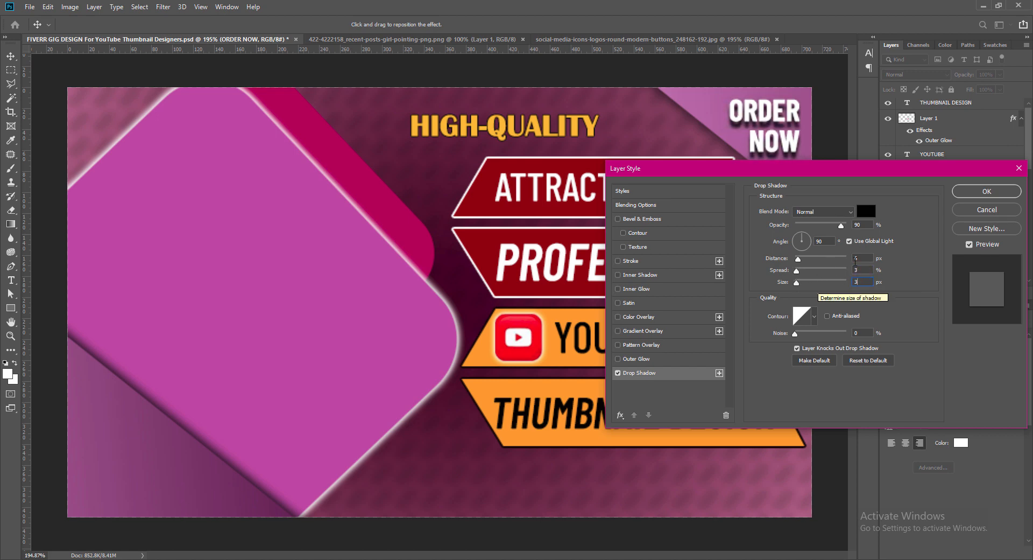
{"action": "key", "text": "shift+Tab"}
{"action": "key", "text": "shift+Tab"}
{"action": "type", "text": "3"}
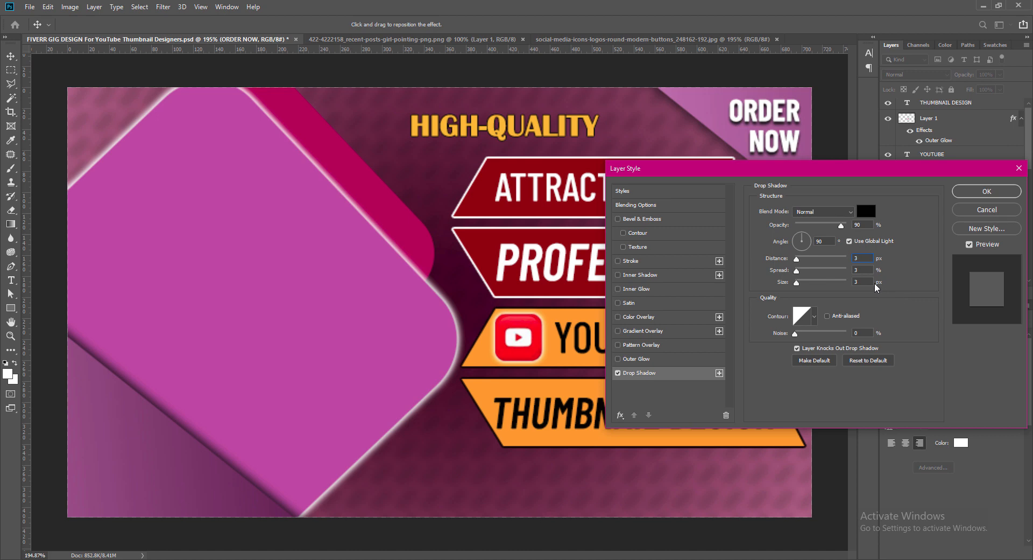
{"action": "key", "text": "BackSpace"}
{"action": "type", "text": "2"}
{"action": "left_click", "coordinate": [964, 191]}
{"action": "key", "text": "ctrl+s"}
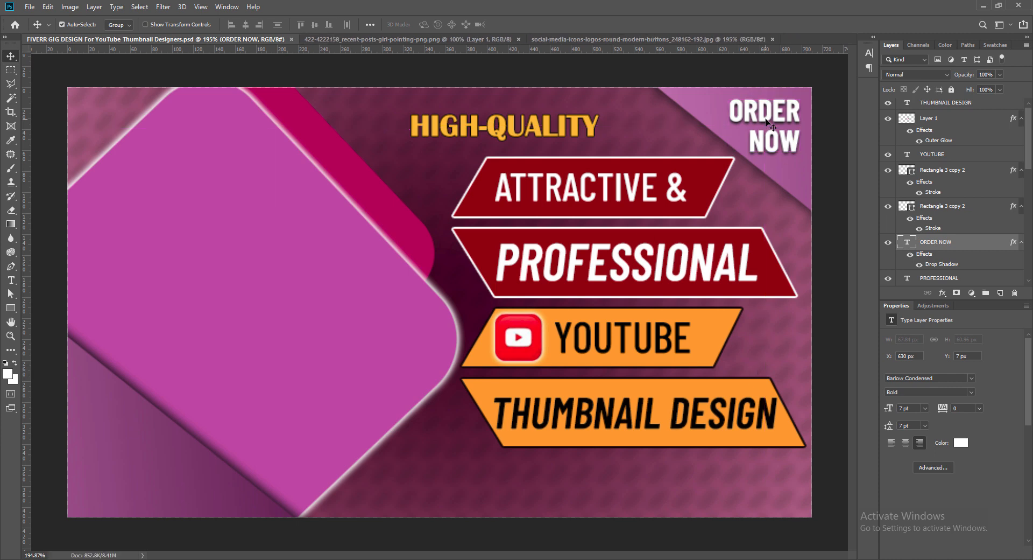
- Duplicate the ORDER NOW text onto the purple lower-left corner shape of the design and left-align the copy
{"action": "left_click_drag", "start_coordinate": [771, 125], "coordinate": [131, 462]}
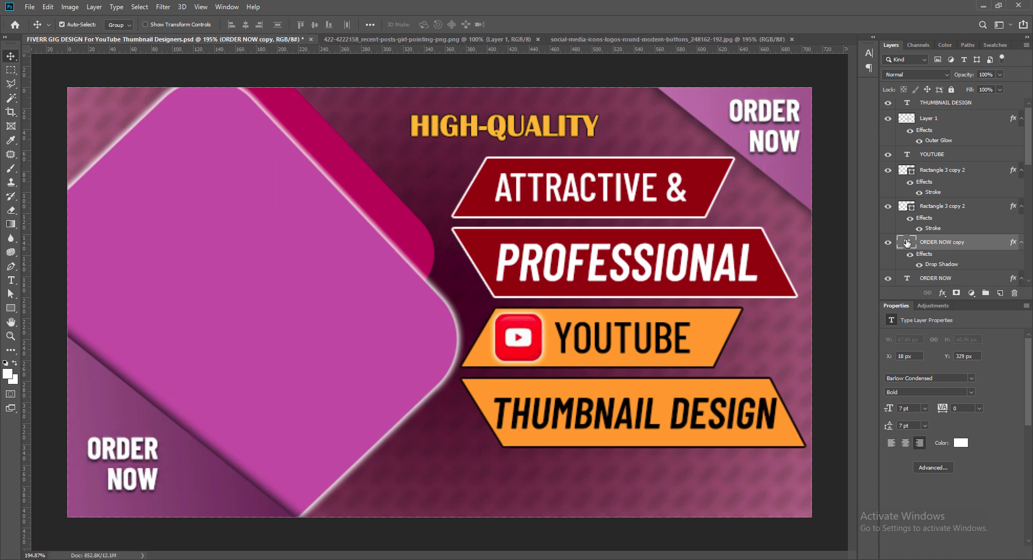
{"action": "double_click", "coordinate": [131, 463]}
{"action": "left_click", "coordinate": [381, 24]}
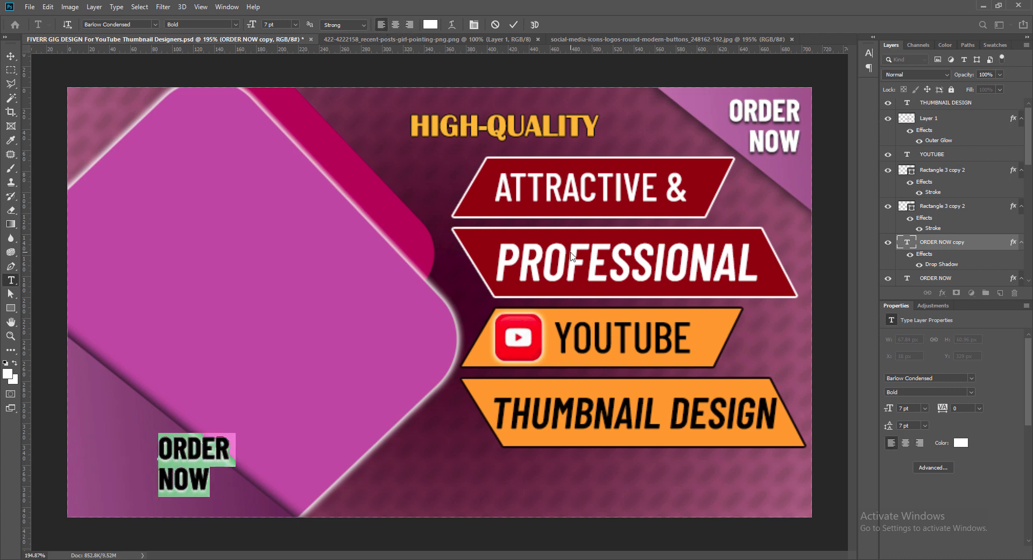
- Replace the copied text's two lines with DELIVERY and IN 12 HOURS
{"action": "left_click_drag", "start_coordinate": [161, 447], "coordinate": [231, 448]}
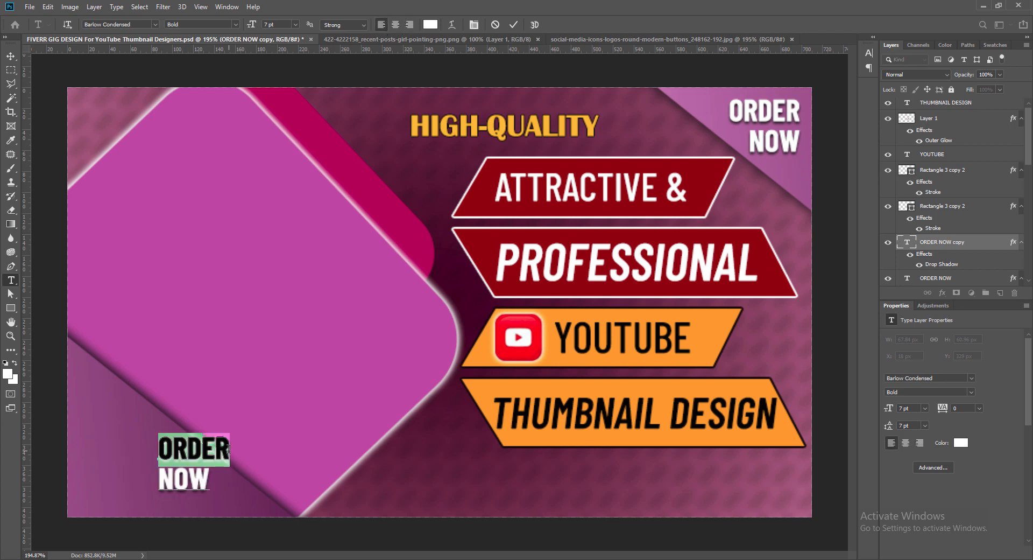
{"action": "type", "text": "DELIVERY"}
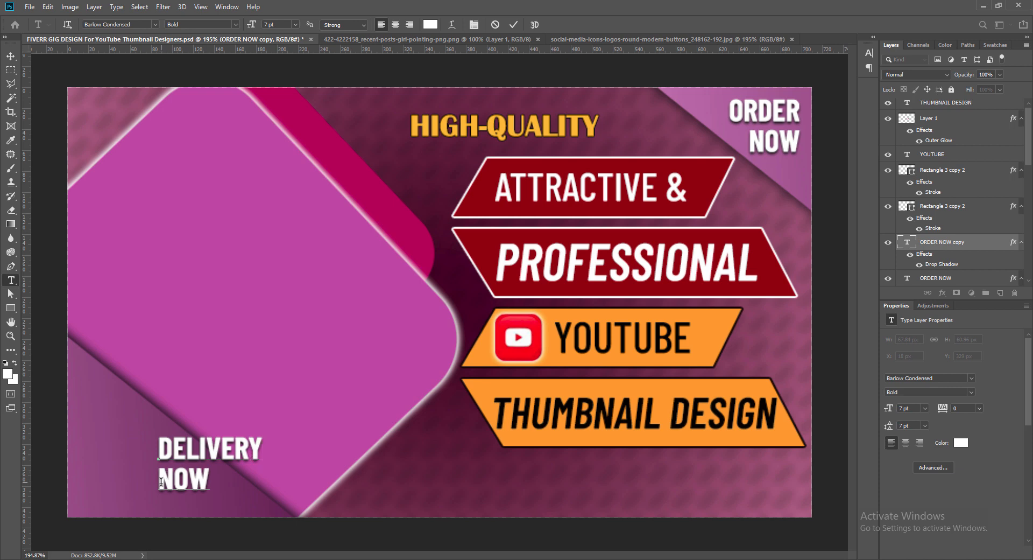
{"action": "left_click_drag", "start_coordinate": [160, 480], "coordinate": [210, 488]}
{"action": "type", "text": "IN 12 HOURS"}
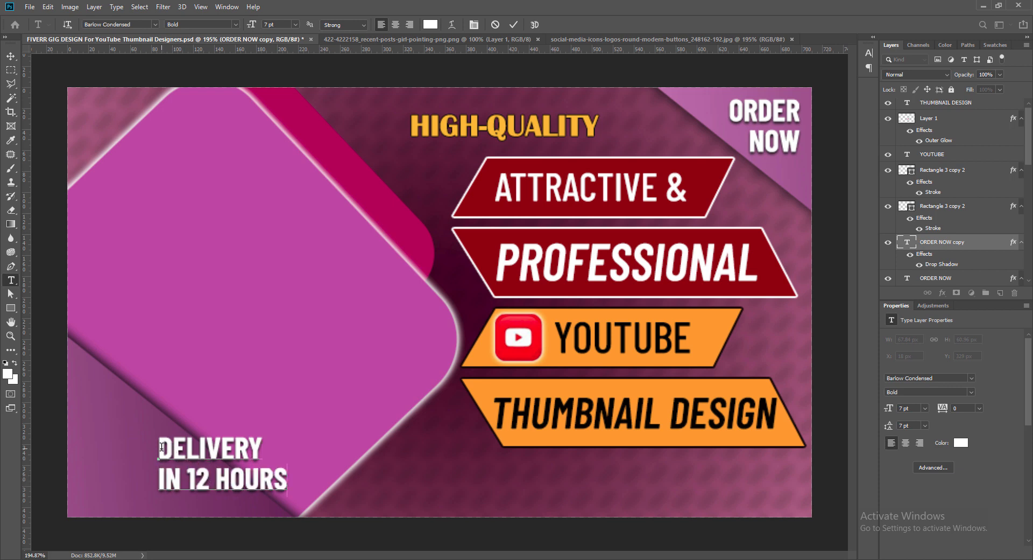
- Enlarge the delivery text to 9 pt, then set its DELIVERY line back to 7 pt
{"action": "left_click_drag", "start_coordinate": [162, 446], "coordinate": [287, 481]}
{"action": "left_click", "coordinate": [295, 24]}
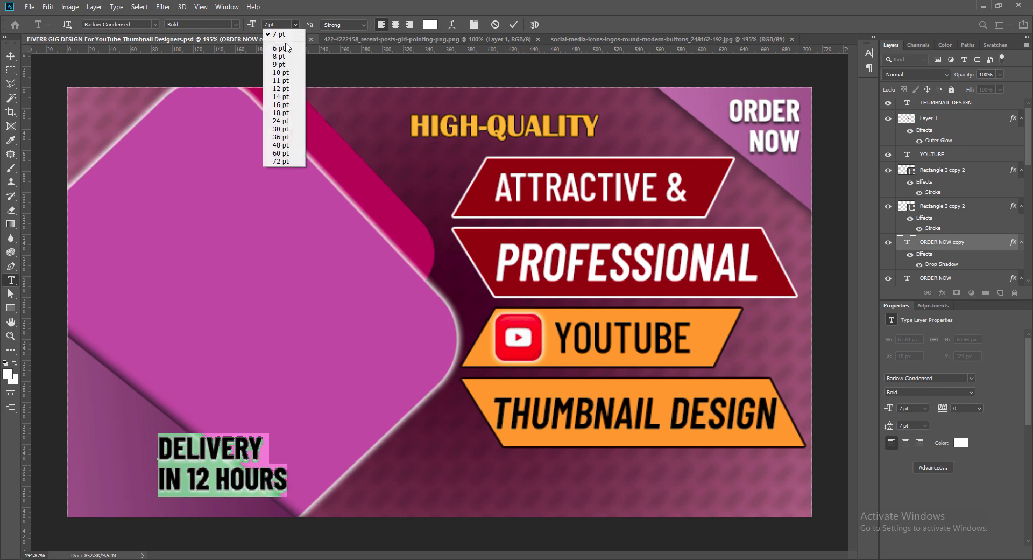
{"action": "left_click", "coordinate": [285, 66]}
{"action": "left_click_drag", "start_coordinate": [162, 442], "coordinate": [294, 447]}
{"action": "left_click", "coordinate": [295, 24]}
{"action": "left_click", "coordinate": [285, 36]}
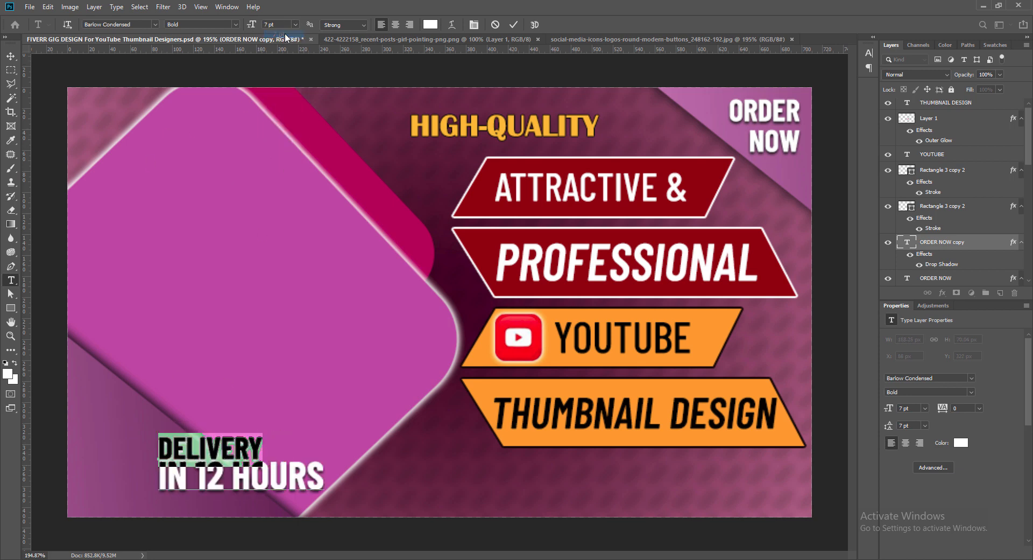
{"action": "left_click", "coordinate": [514, 25]}
{"action": "key", "text": "v"}
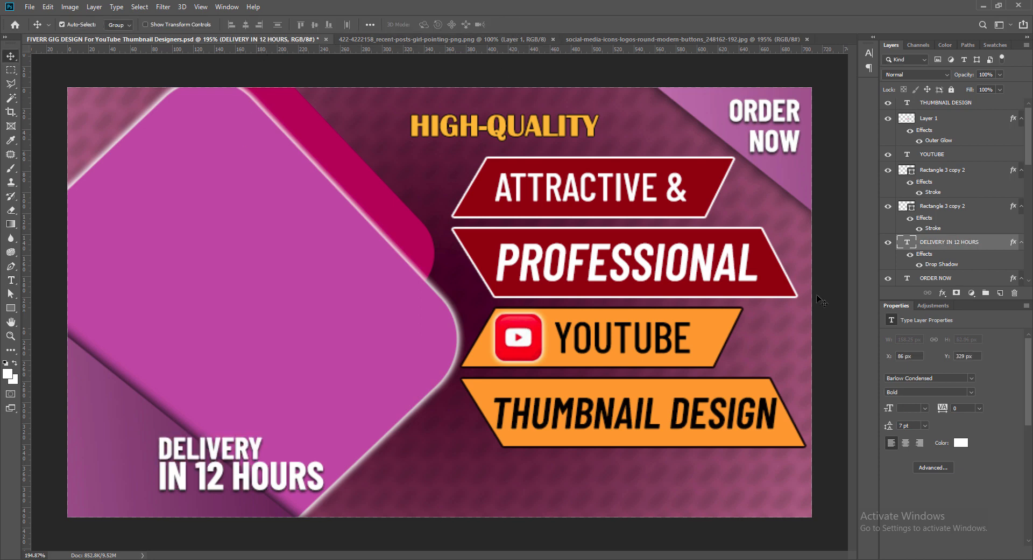
- Set the delivery text's leading to 8 pt and move it fully into the purple lower-left corner of the design
{"action": "double_click", "coordinate": [907, 242]}
{"action": "left_click", "coordinate": [869, 52]}
{"action": "left_click", "coordinate": [872, 75]}
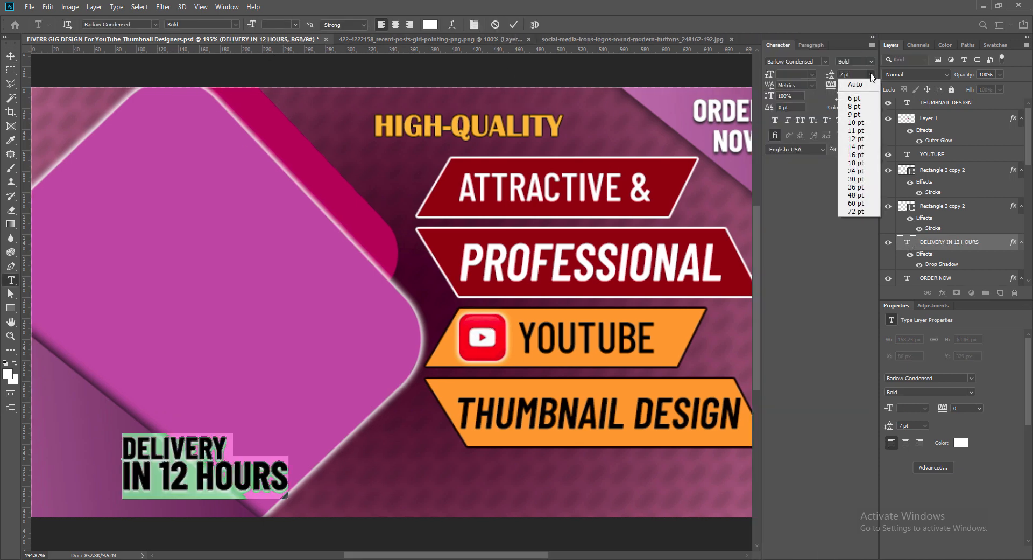
{"action": "left_click", "coordinate": [855, 106]}
{"action": "left_click", "coordinate": [873, 37]}
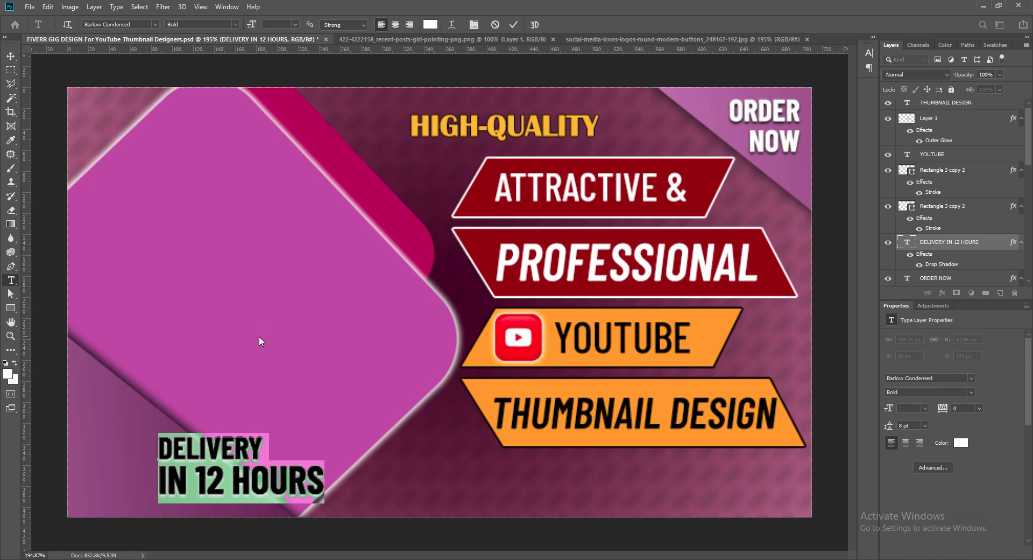
{"action": "left_click", "coordinate": [516, 25]}
{"action": "key", "text": "v"}
{"action": "left_click_drag", "start_coordinate": [267, 489], "coordinate": [189, 494]}
- Reduce the IN 12 HOURS line to 8 pt
{"action": "double_click", "coordinate": [83, 492]}
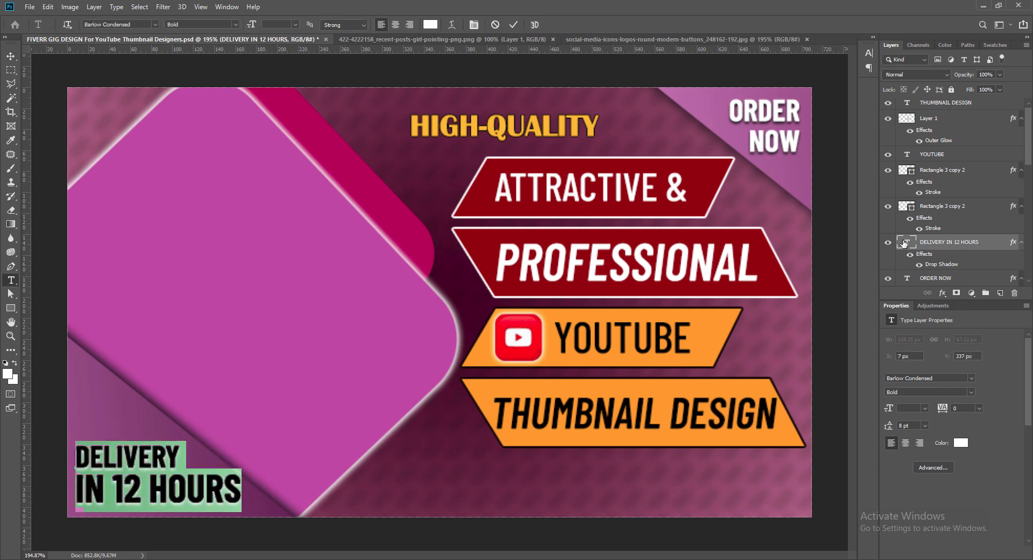
{"action": "triple_click", "coordinate": [84, 492]}
{"action": "left_click", "coordinate": [296, 24]}
{"action": "left_click", "coordinate": [282, 57]}
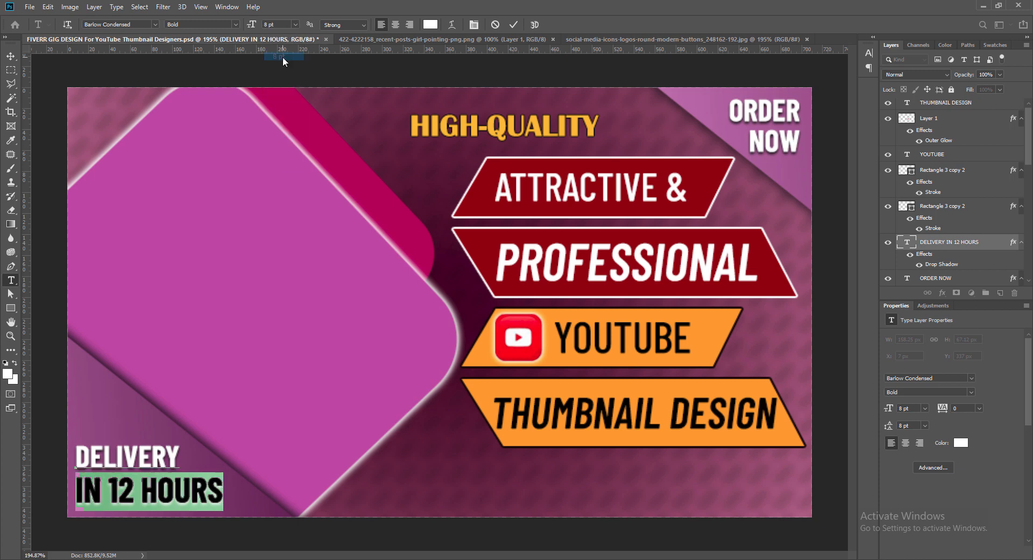
{"action": "left_click", "coordinate": [513, 25]}
{"action": "key", "text": "v"}
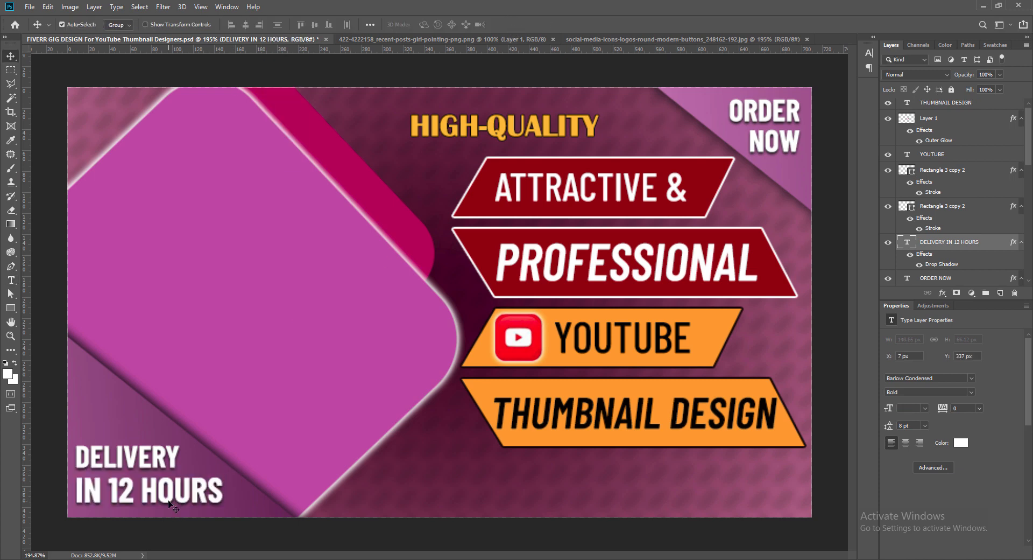
- Nudge the delivery text up and slightly right to about X 8 px, Y 330 px
{"action": "key", "text": "Up"}
{"action": "key", "text": "Up"}
{"action": "key", "text": "Up"}
{"action": "key", "text": "Up"}
{"action": "key", "text": "Up"}
{"action": "key", "text": "Up"}
{"action": "key", "text": "Right"}
{"action": "key", "text": "Right"}
{"action": "key", "text": "Right"}
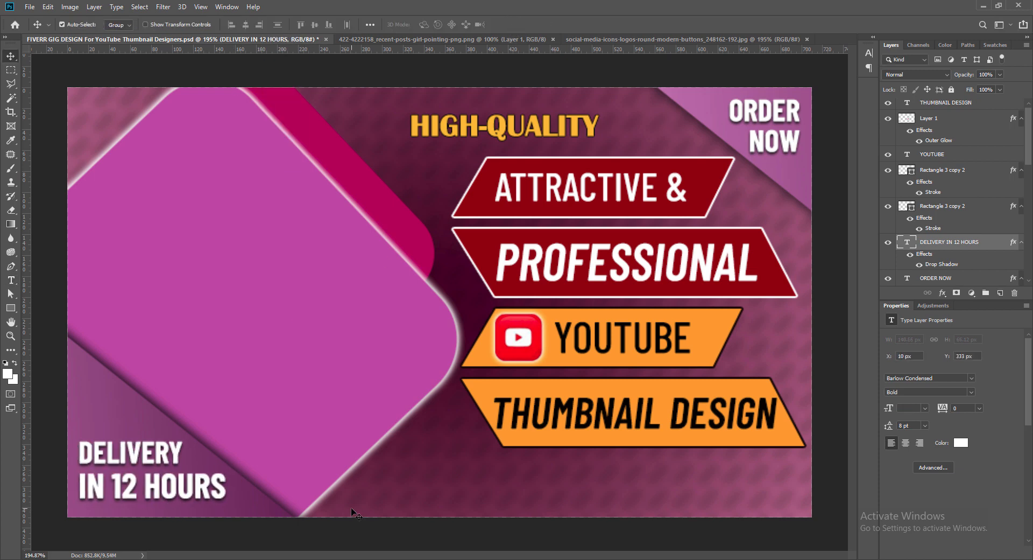
{"action": "key", "text": "Left"}
{"action": "key", "text": "Left"}
{"action": "key", "text": "Up"}
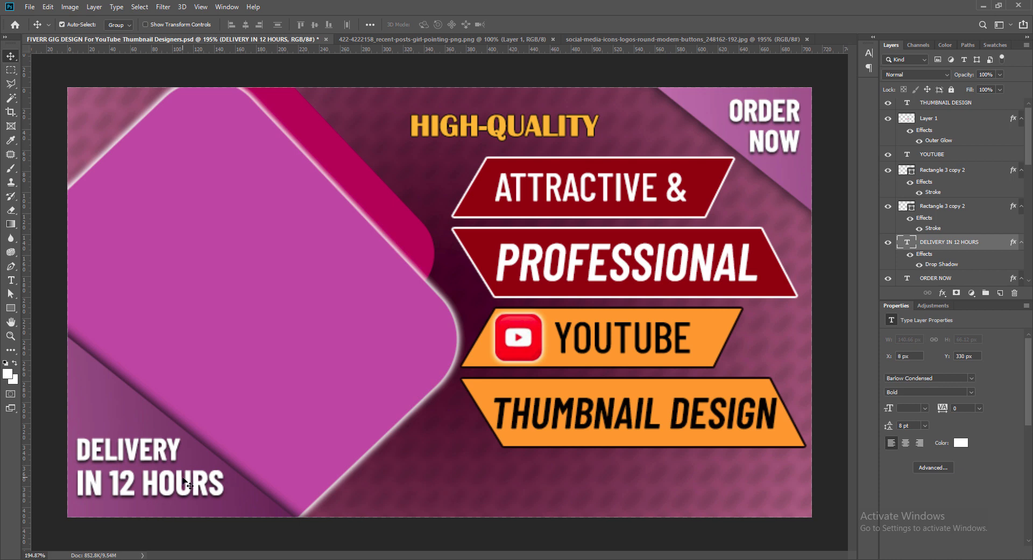
- Recolor the delivery text with the yellow-orange ffc000 sampled from the HIGH-QUALITY text and save the document
{"action": "double_click", "coordinate": [906, 243]}
{"action": "left_click", "coordinate": [430, 24]}
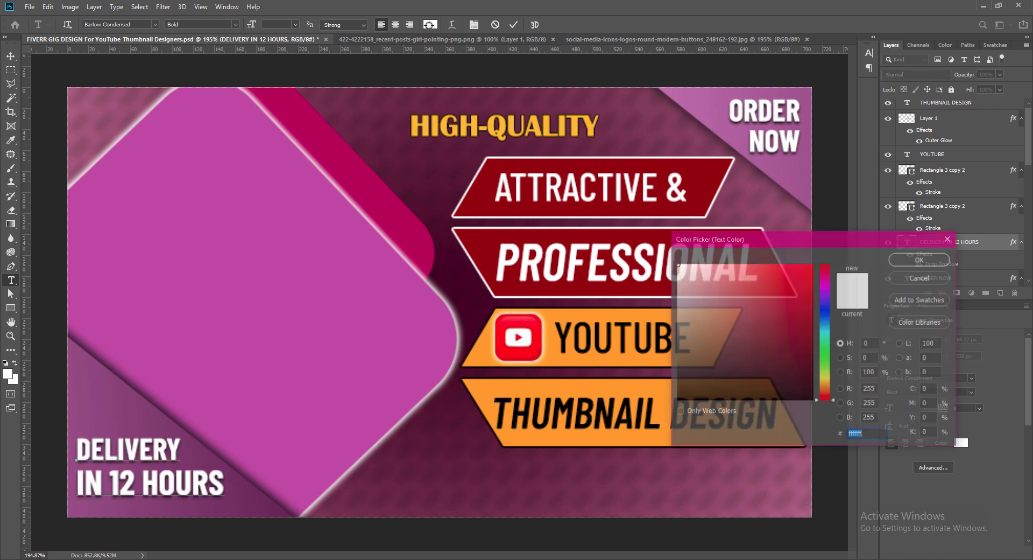
{"action": "left_click", "coordinate": [546, 125]}
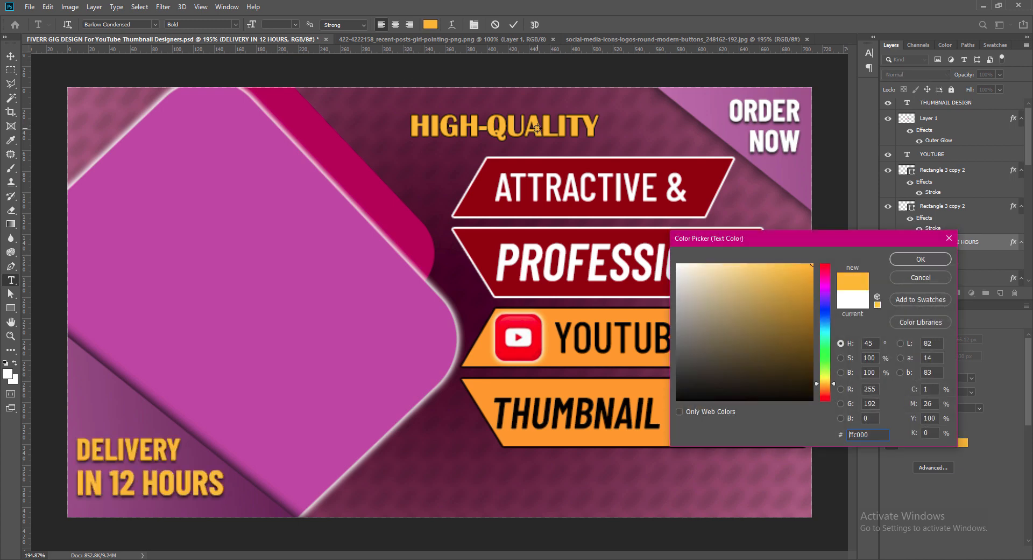
{"action": "key", "text": "Return"}
{"action": "left_click", "coordinate": [513, 24]}
{"action": "key", "text": "v"}
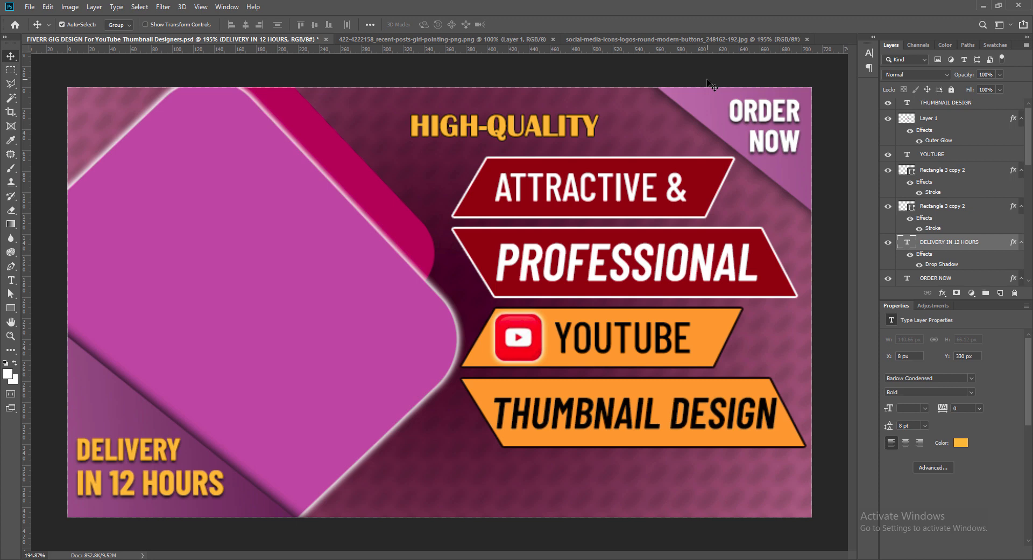
{"action": "key", "text": "ctrl+s"}
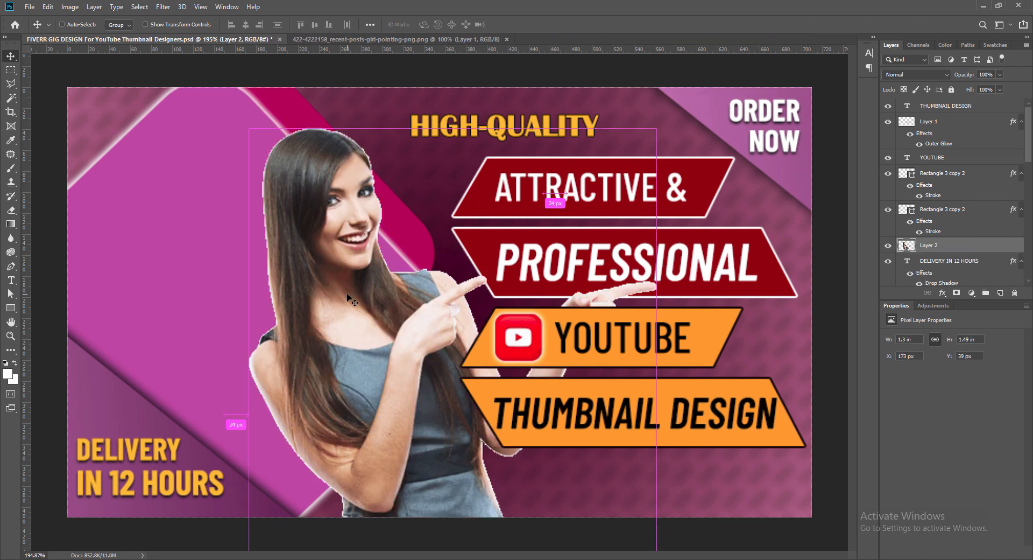
- Scale the pointing woman's photo to about 1.2 by 1.37 in and place it over the large pink shape
{"action": "key", "text": "ctrl+t"}
{"action": "left_click_drag", "start_coordinate": [247, 115], "coordinate": [342, 235]}
{"action": "left_click_drag", "start_coordinate": [421, 431], "coordinate": [165, 353]}
{"action": "left_click_drag", "start_coordinate": [401, 156], "coordinate": [468, 92]}
{"action": "key", "text": "Return"}
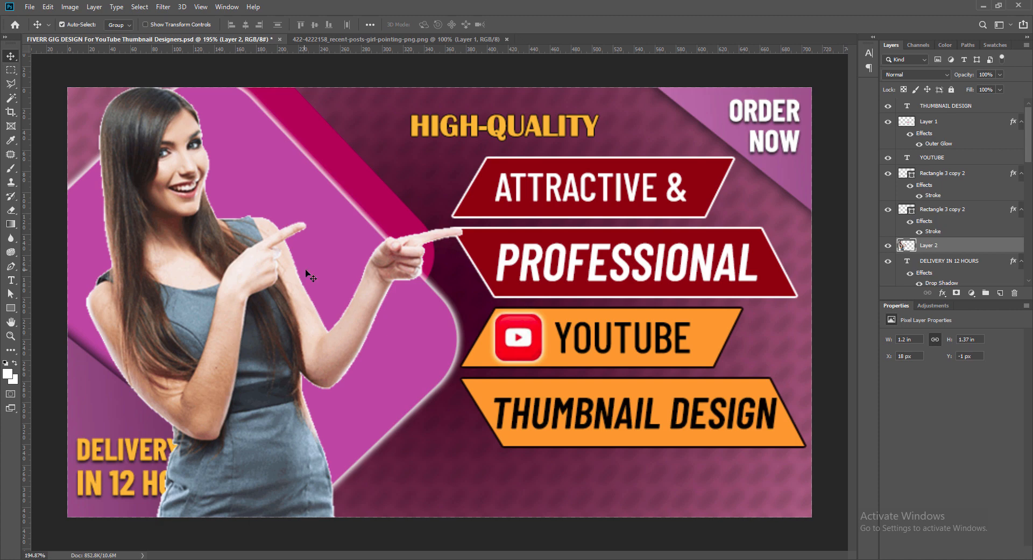
- Boost the color intensity of the woman's photo with a Vibrance adjustment
{"action": "left_click", "coordinate": [73, 7]}
{"action": "mouse_move", "coordinate": [83, 35]}
{"action": "left_click", "coordinate": [196, 82]}
{"action": "left_click_drag", "start_coordinate": [769, 116], "coordinate": [799, 116]}
{"action": "left_click", "coordinate": [852, 101]}
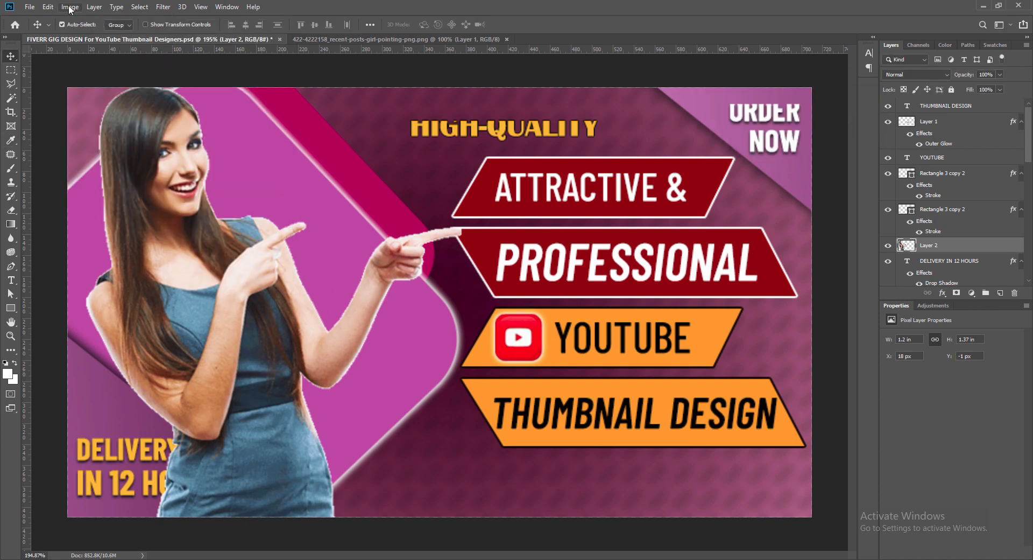
- Shift the woman's photo toward blue with a Color Balance adjustment
{"action": "left_click", "coordinate": [70, 8]}
{"action": "left_click", "coordinate": [200, 102]}
{"action": "mouse_move", "coordinate": [499, 127]}
{"action": "left_mouse_down"}
{"action": "mouse_move", "coordinate": [512, 128]}
{"action": "mouse_move", "coordinate": [489, 141]}
{"action": "left_mouse_up"}
{"action": "left_click_drag", "start_coordinate": [500, 153], "coordinate": [510, 150]}
{"action": "left_click", "coordinate": [609, 105]}
- Apply a Brightness/Contrast adjustment to the woman's photo
{"action": "left_click", "coordinate": [70, 7]}
{"action": "mouse_move", "coordinate": [83, 36]}
{"action": "left_click", "coordinate": [196, 36]}
{"action": "left_click_drag", "start_coordinate": [753, 83], "coordinate": [757, 110]}
{"action": "left_click", "coordinate": [839, 72]}
- Add a white outer glow to the woman's photo with 10% spread and 6 px size
{"action": "double_click", "coordinate": [967, 246]}
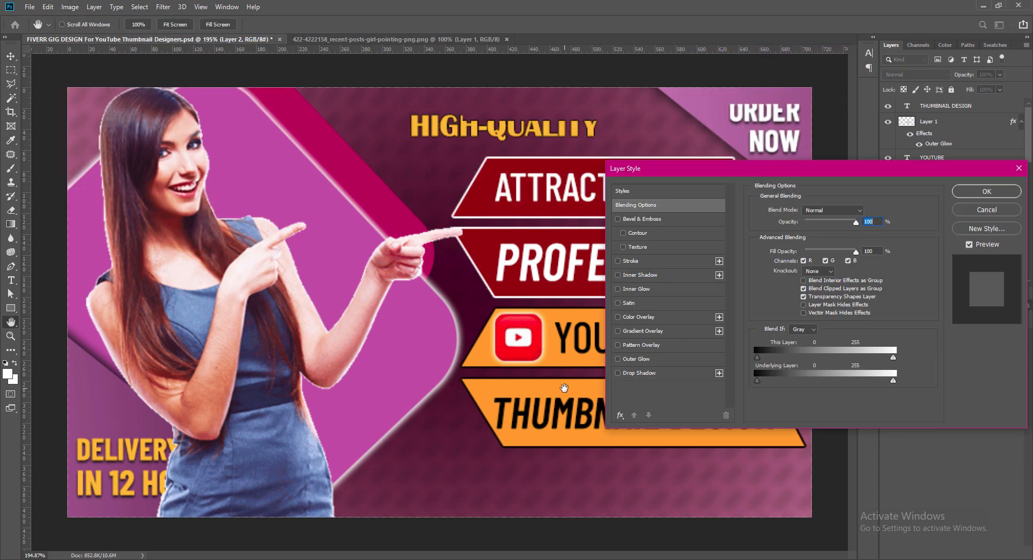
{"action": "left_click", "coordinate": [647, 359]}
{"action": "left_click_drag", "start_coordinate": [800, 306], "coordinate": [800, 293]}
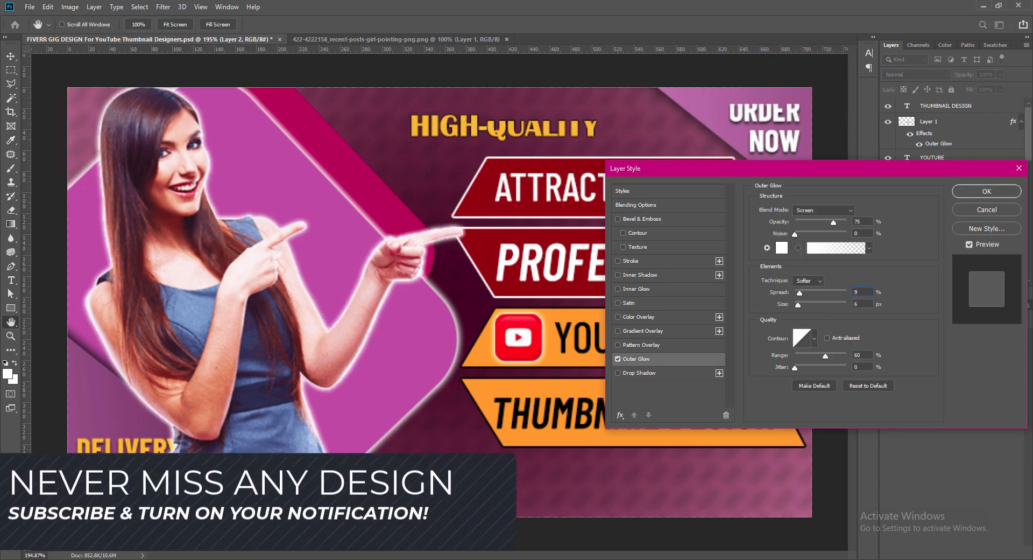
{"action": "key", "text": "BackSpace"}
{"action": "type", "text": "10"}
{"action": "left_click", "coordinate": [987, 191]}
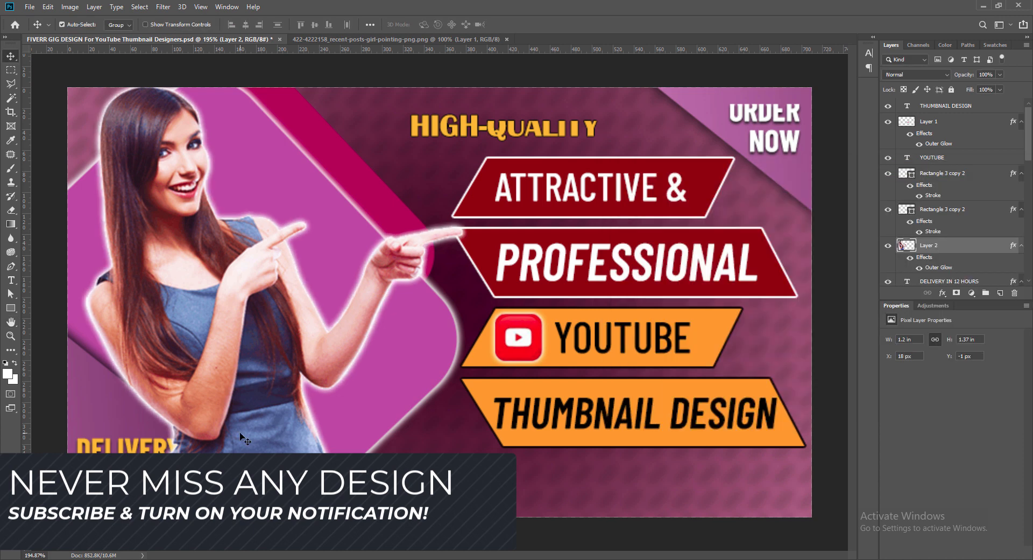
- Move the woman's photo layer down the stack to just beneath the purple corner shape behind DELIVERY IN 12 HOURS
{"action": "left_click", "coordinate": [125, 415]}
{"action": "left_click", "coordinate": [230, 429]}
{"action": "left_click_drag", "start_coordinate": [910, 110], "coordinate": [914, 255]}
{"action": "scroll", "coordinate": [914, 253], "scroll_direction": "down", "scroll_amount": 4}
{"action": "scroll", "coordinate": [914, 250], "scroll_direction": "down", "scroll_amount": 4}
{"action": "left_click_drag", "start_coordinate": [912, 140], "coordinate": [915, 248]}
- Transform the woman's photo, rotating it 3.42° clockwise, scaling it to about 97% and shifting it toward the canvas's left edge
{"action": "key", "text": "ctrl+t"}
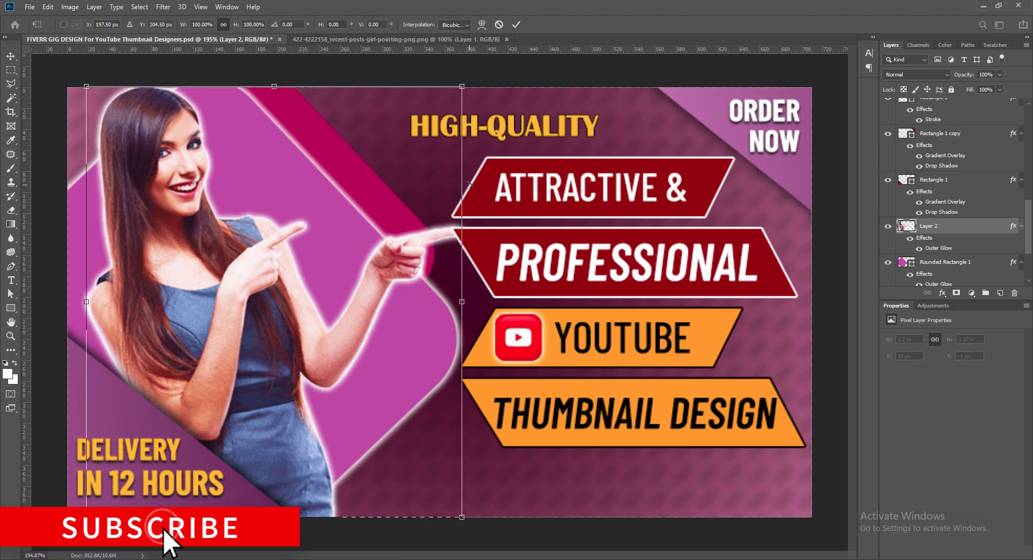
{"action": "mouse_move", "coordinate": [461, 517]}
{"action": "left_mouse_down"}
{"action": "mouse_move", "coordinate": [447, 501]}
{"action": "mouse_move", "coordinate": [441, 517]}
{"action": "left_mouse_up"}
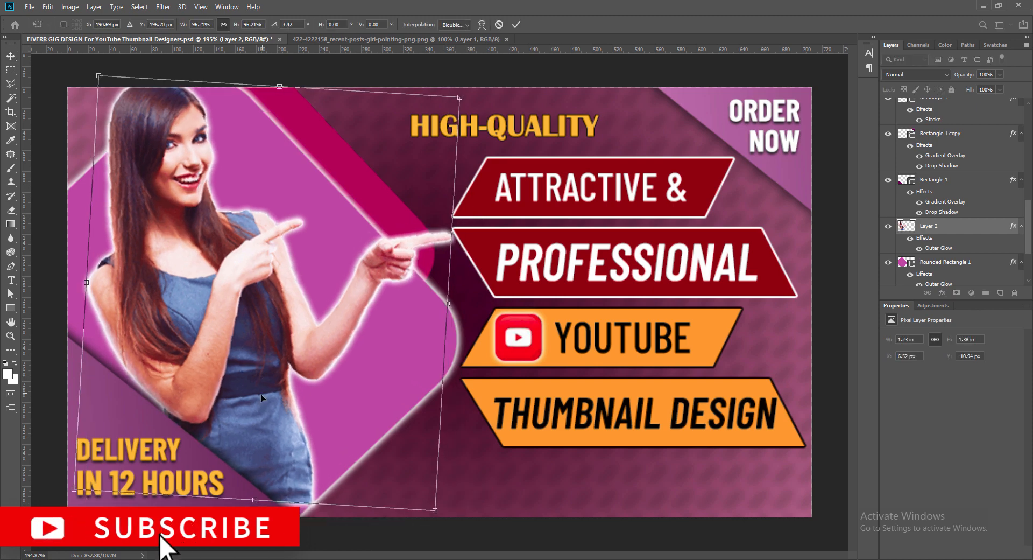
{"action": "left_click_drag", "start_coordinate": [264, 402], "coordinate": [248, 418]}
{"action": "left_click_drag", "start_coordinate": [431, 319], "coordinate": [435, 320]}
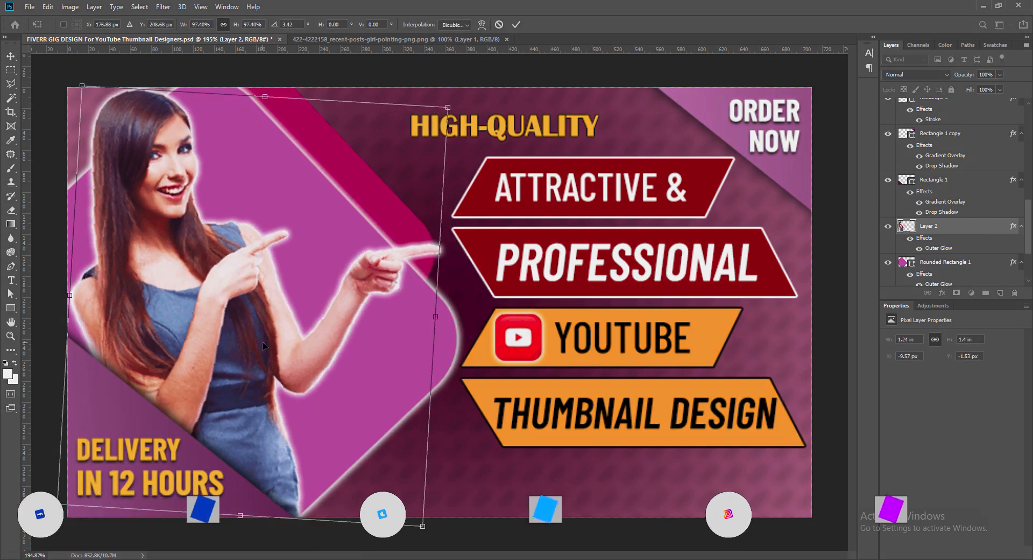
{"action": "key", "text": "Return"}
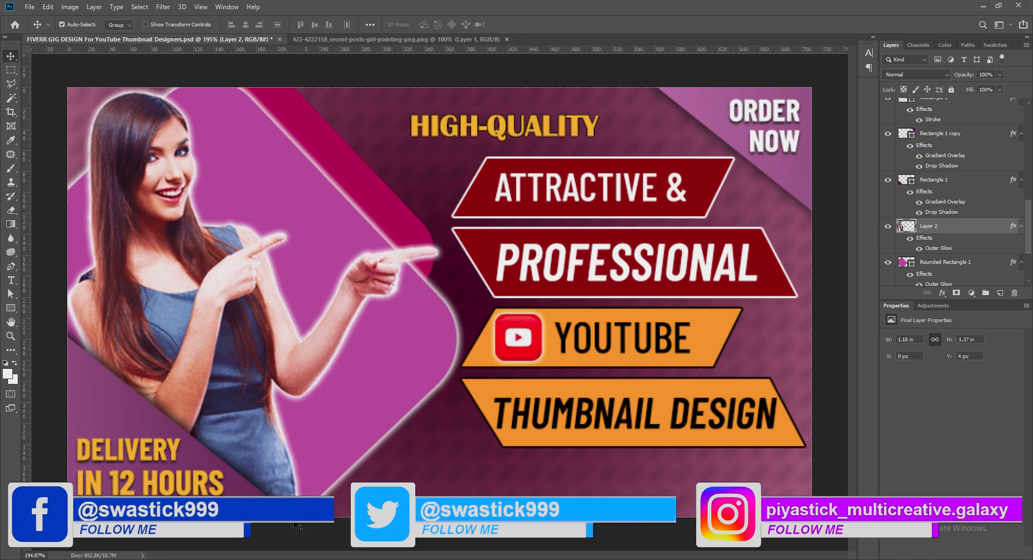
- Nudge the pink and crimson rounded rectangles behind the woman slightly downward together
{"action": "left_click", "coordinate": [934, 179]}
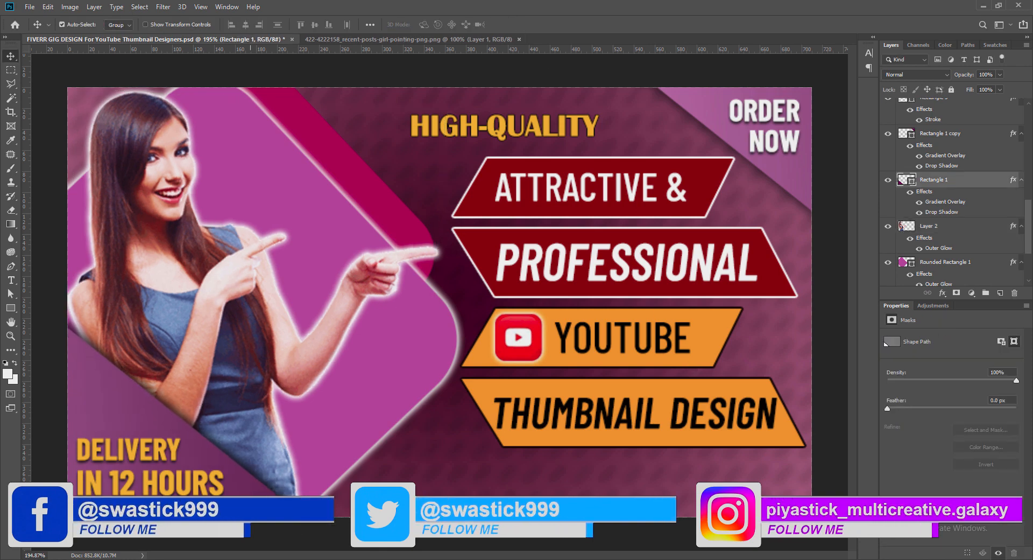
{"action": "left_click", "coordinate": [335, 481]}
{"action": "left_click", "coordinate": [418, 237], "text": "shift"}
{"action": "key", "text": "Down"}
{"action": "key", "text": "Down"}
{"action": "key", "text": "Down"}
{"action": "key", "text": "Down"}
{"action": "key", "text": "Down"}
{"action": "key", "text": "Down"}
{"action": "key", "text": "Down"}
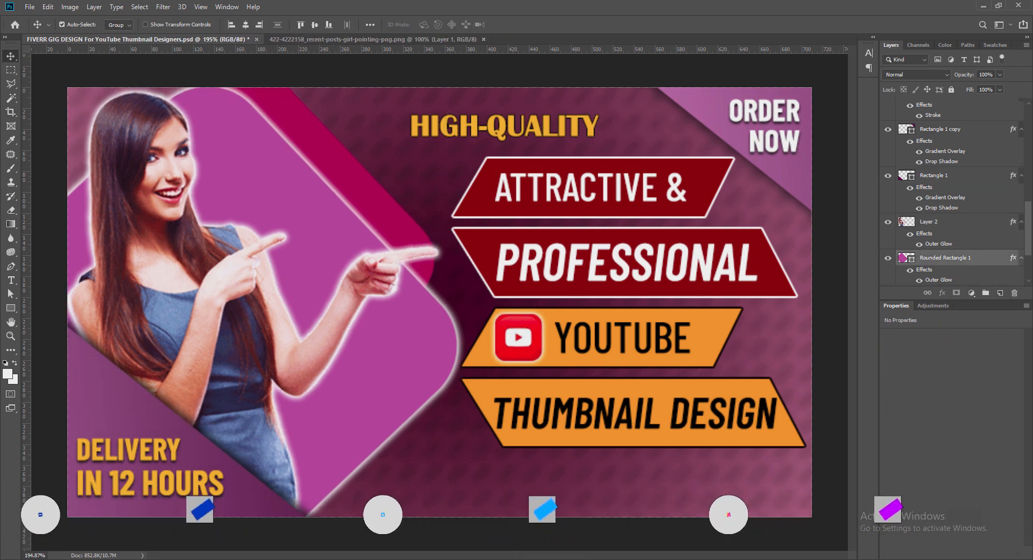
- Shift the woman's photo right and enlarge it to about 1.19 by 1.4 in, then close the source photo document
{"action": "left_click_drag", "start_coordinate": [208, 371], "coordinate": [218, 370]}
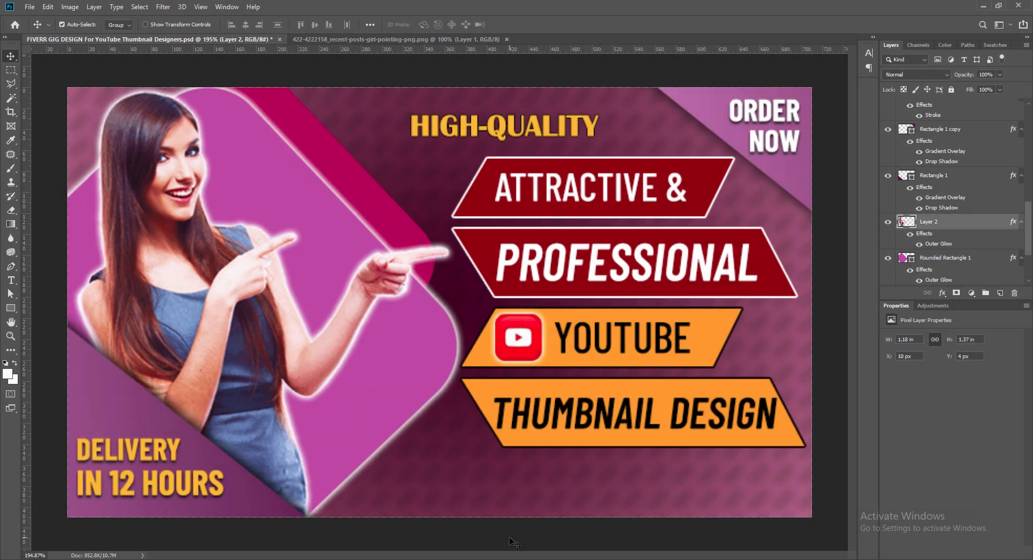
{"action": "key", "text": "ctrl+t"}
{"action": "left_click_drag", "start_coordinate": [467, 82], "coordinate": [472, 92]}
{"action": "key", "text": "Return"}
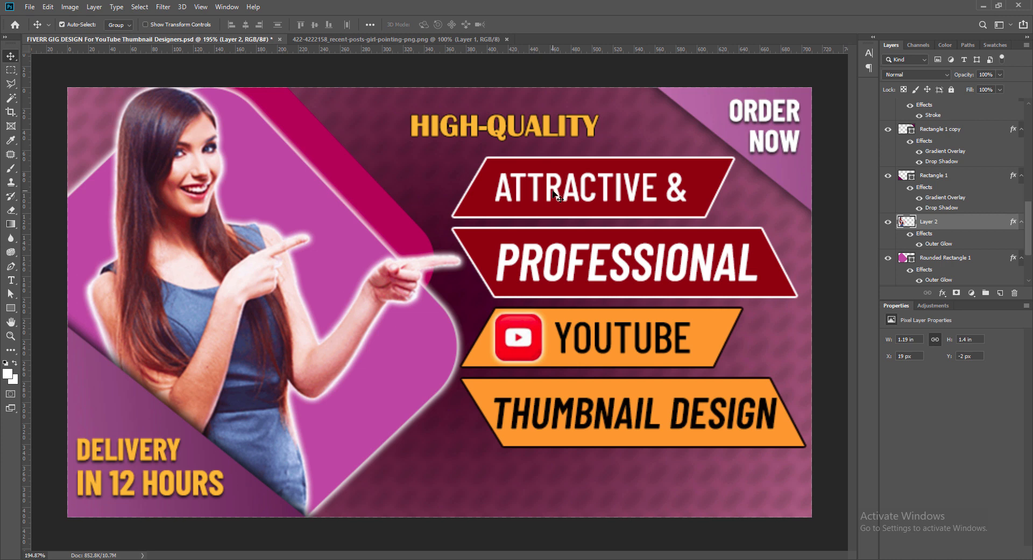
{"action": "left_click", "coordinate": [502, 38]}
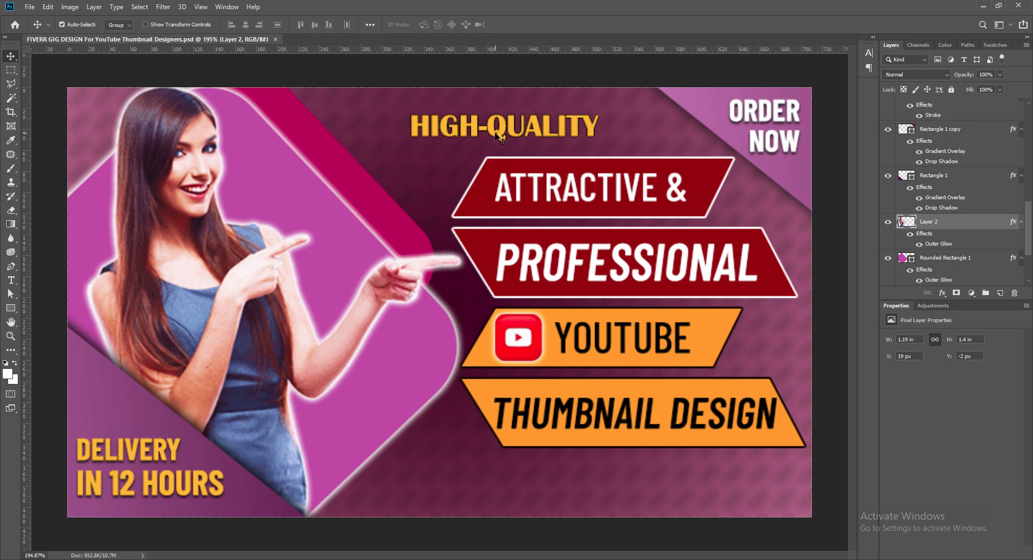
- Select the HIGH-QUALITY text with all four headline banners and their contents, and nudge them together slightly right and down
{"action": "left_click_drag", "start_coordinate": [500, 137], "coordinate": [505, 268]}
{"action": "key", "text": "Right"}
{"action": "key", "text": "Right"}
{"action": "key", "text": "Right"}
{"action": "key", "text": "Right"}
{"action": "key", "text": "Right"}
{"action": "key", "text": "Right"}
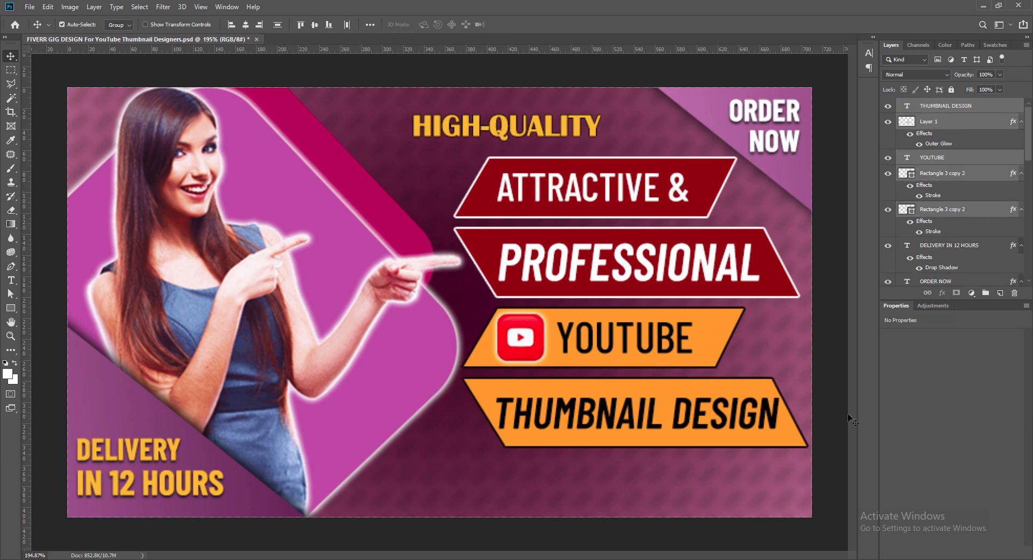
{"action": "key", "text": "Down"}
{"action": "key", "text": "Down"}
{"action": "key", "text": "Down"}
{"action": "key", "text": "Down"}
{"action": "key", "text": "Down"}
{"action": "key", "text": "Down"}
{"action": "key", "text": "Down"}
{"action": "key", "text": "Down"}
{"action": "key", "text": "Down"}
{"action": "key", "text": "Down"}
{"action": "key", "text": "Down"}
{"action": "key", "text": "Down"}
{"action": "key", "text": "Down"}
{"action": "key", "text": "Down"}
{"action": "key", "text": "Down"}
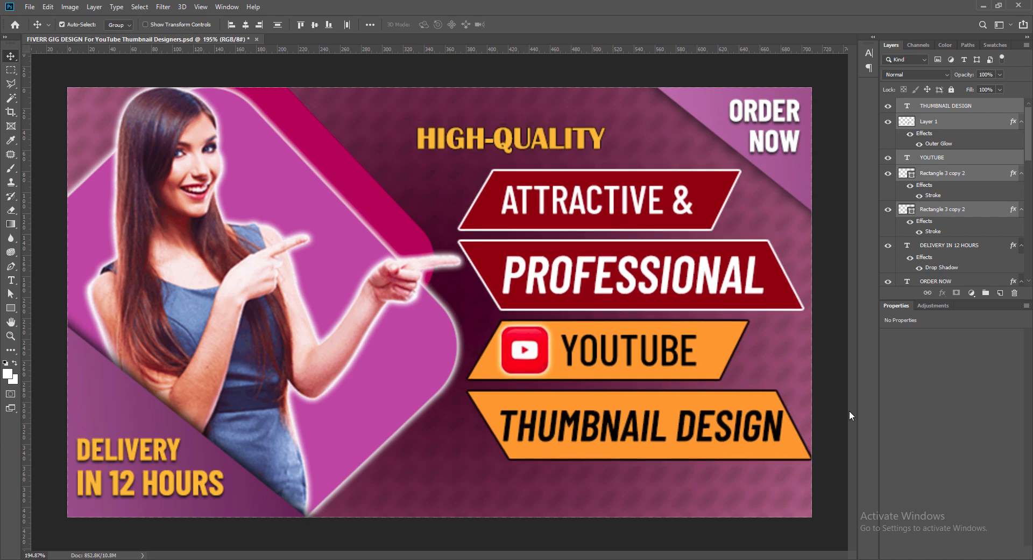
{"action": "left_click", "coordinate": [833, 308]}
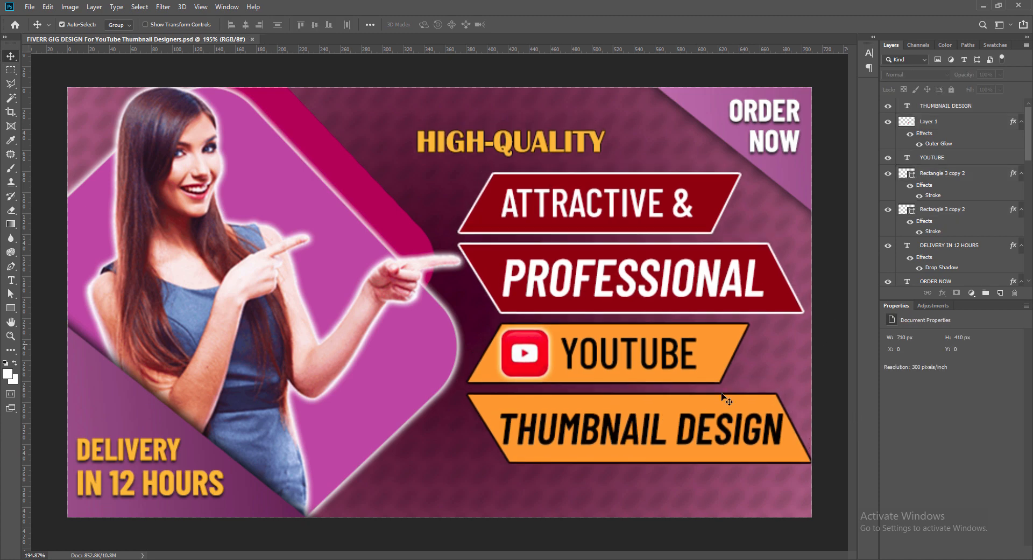
- Set the view to 150% zoom to review the whole gig image
{"action": "scroll", "coordinate": [591, 511], "scroll_direction": "down", "scroll_amount": 1}
{"action": "scroll", "coordinate": [591, 510], "scroll_direction": "down", "scroll_amount": 1}
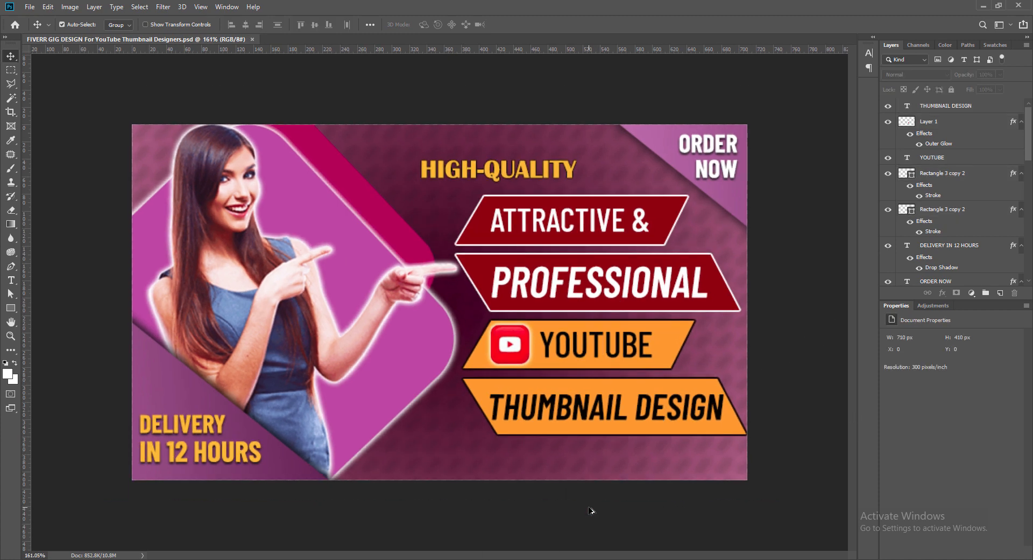
{"action": "scroll", "coordinate": [593, 507], "scroll_direction": "down", "scroll_amount": 2}
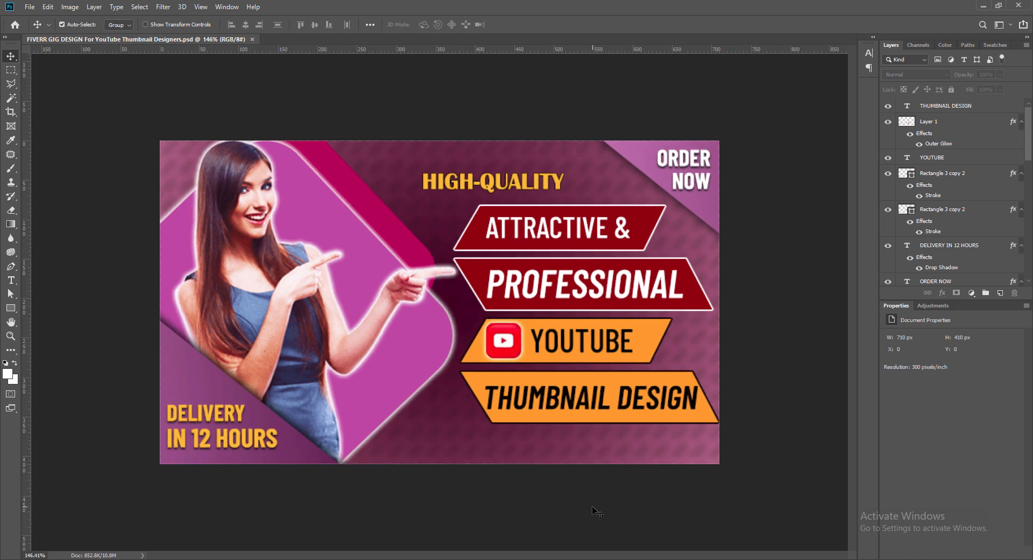
{"action": "scroll", "coordinate": [597, 511], "scroll_direction": "down", "scroll_amount": 1}
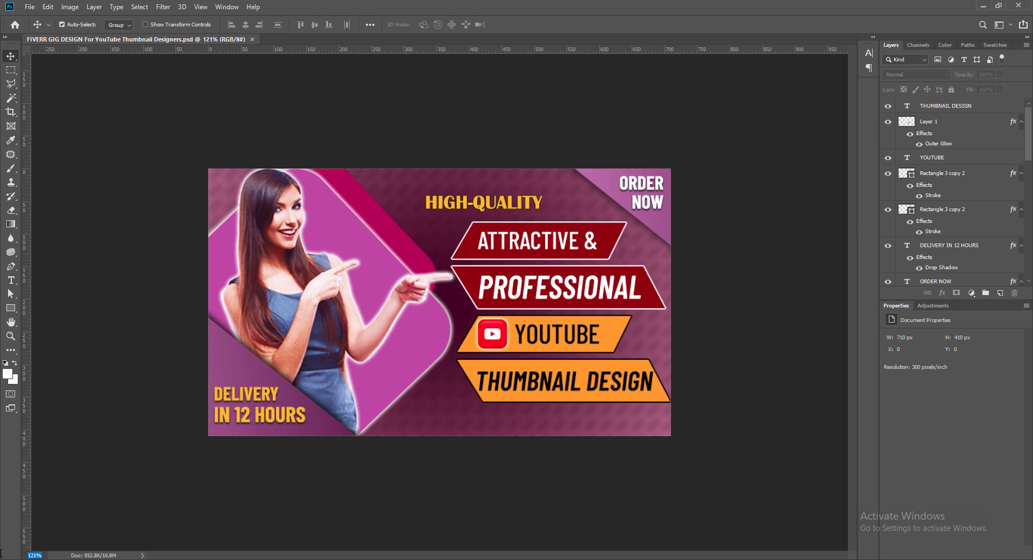
{"action": "key", "text": "Return"}
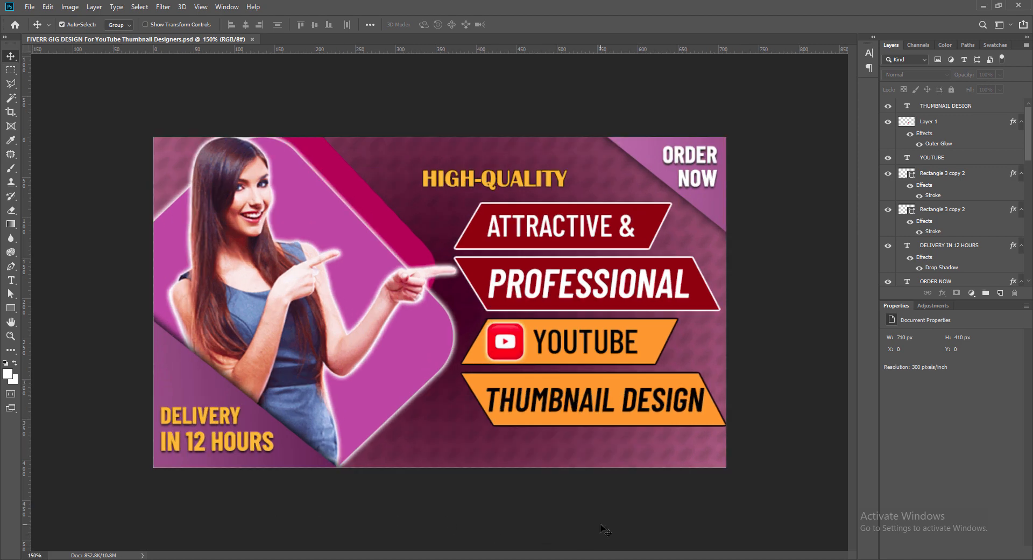